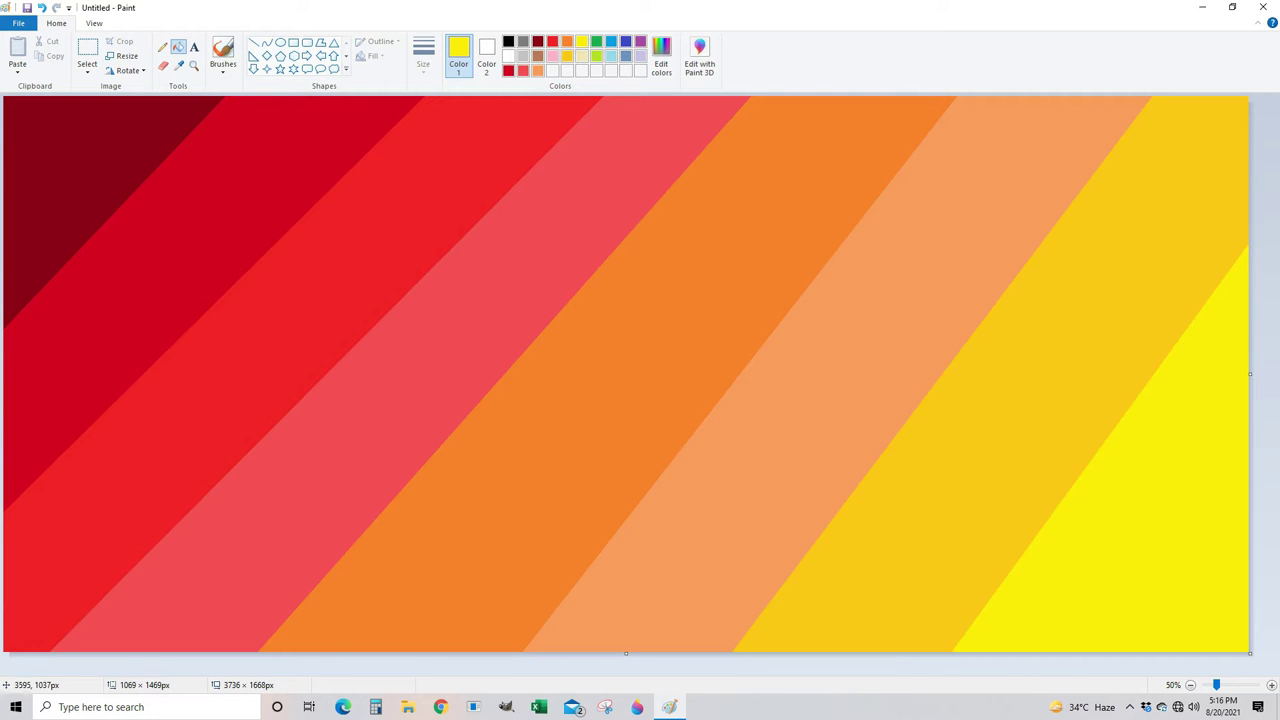
- Squash the stripes to 1% width, then stretch them back by 2500% and 500%
{"action": "key", "text": "ctrl+w"}
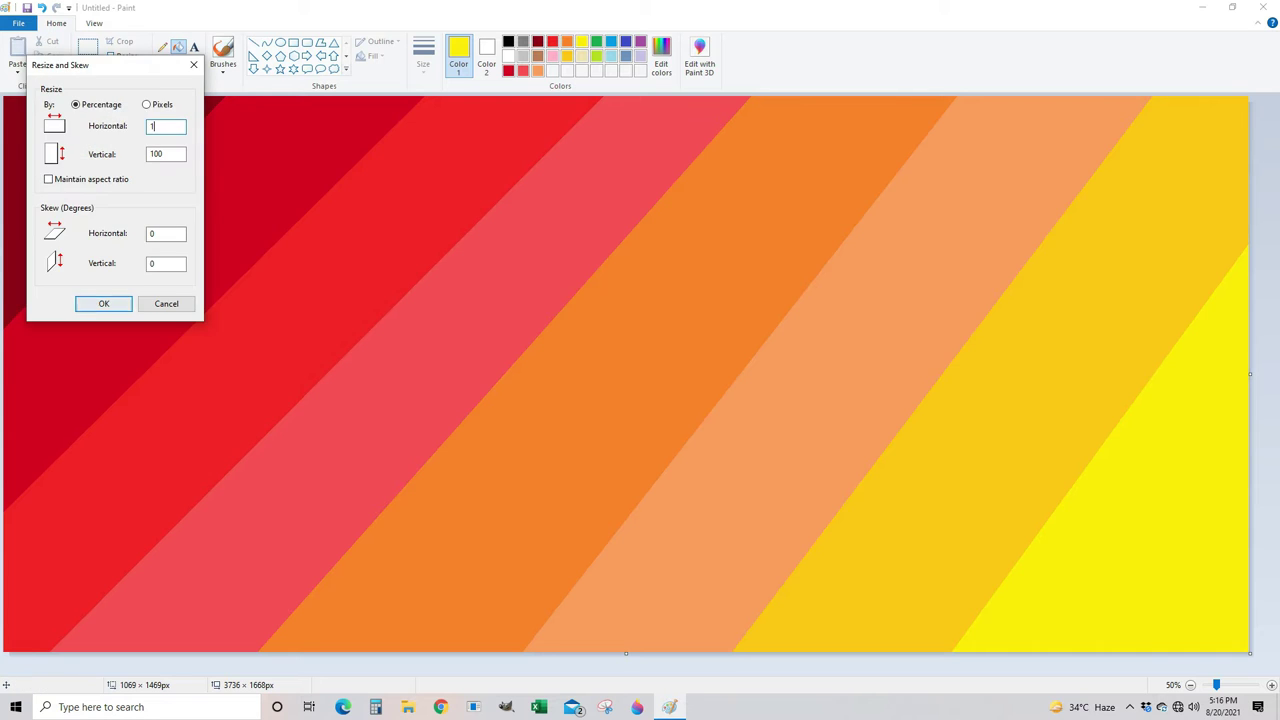
{"action": "key", "text": "Return"}
{"action": "key", "text": "Return"}
{"action": "key", "text": "ctrl+w"}
{"action": "type", "text": "2500"}
{"action": "key", "text": "Return"}
{"action": "key", "text": "ctrl+w"}
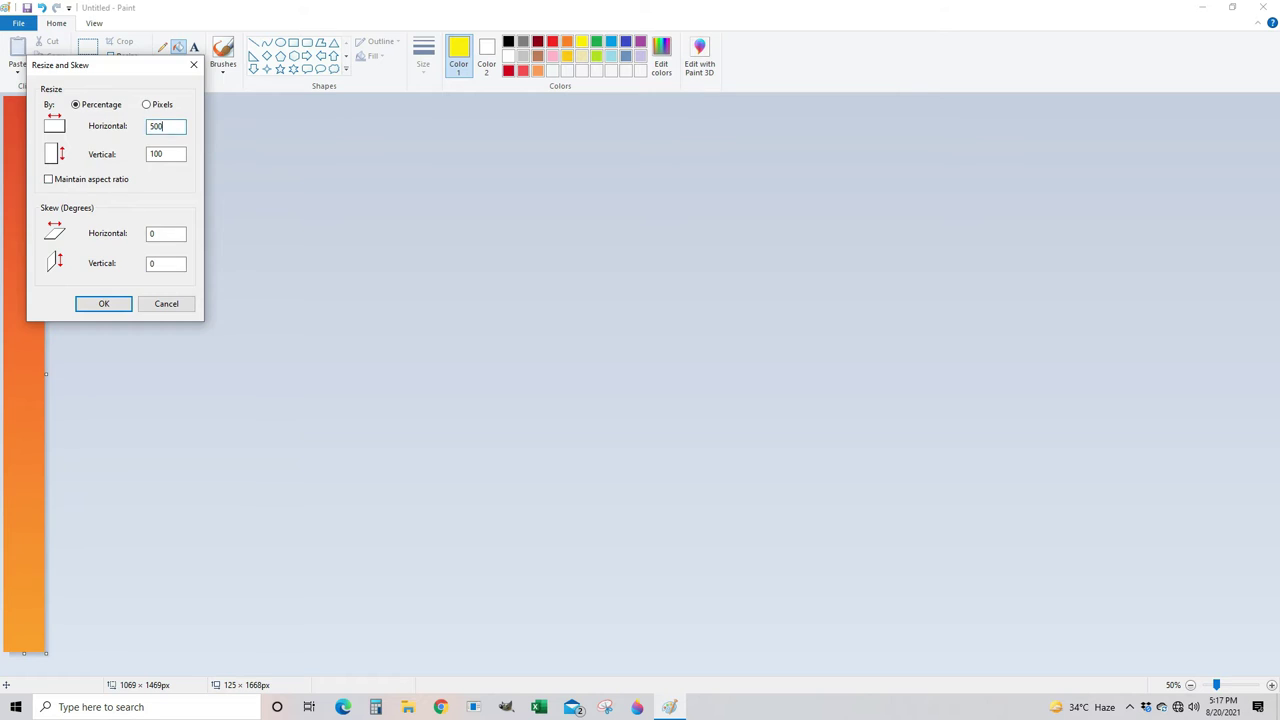
{"action": "key", "text": "Return"}
{"action": "key", "text": "ctrl+w"}
{"action": "type", "text": "500"}
{"action": "key", "text": "Return"}
- Mirror the gradient vertically into two halves and send the picture to Paint 3D unsaved
{"action": "key", "text": "ctrl+a"}
{"action": "left_click_drag", "start_coordinate": [524, 652], "coordinate": [524, 378]}
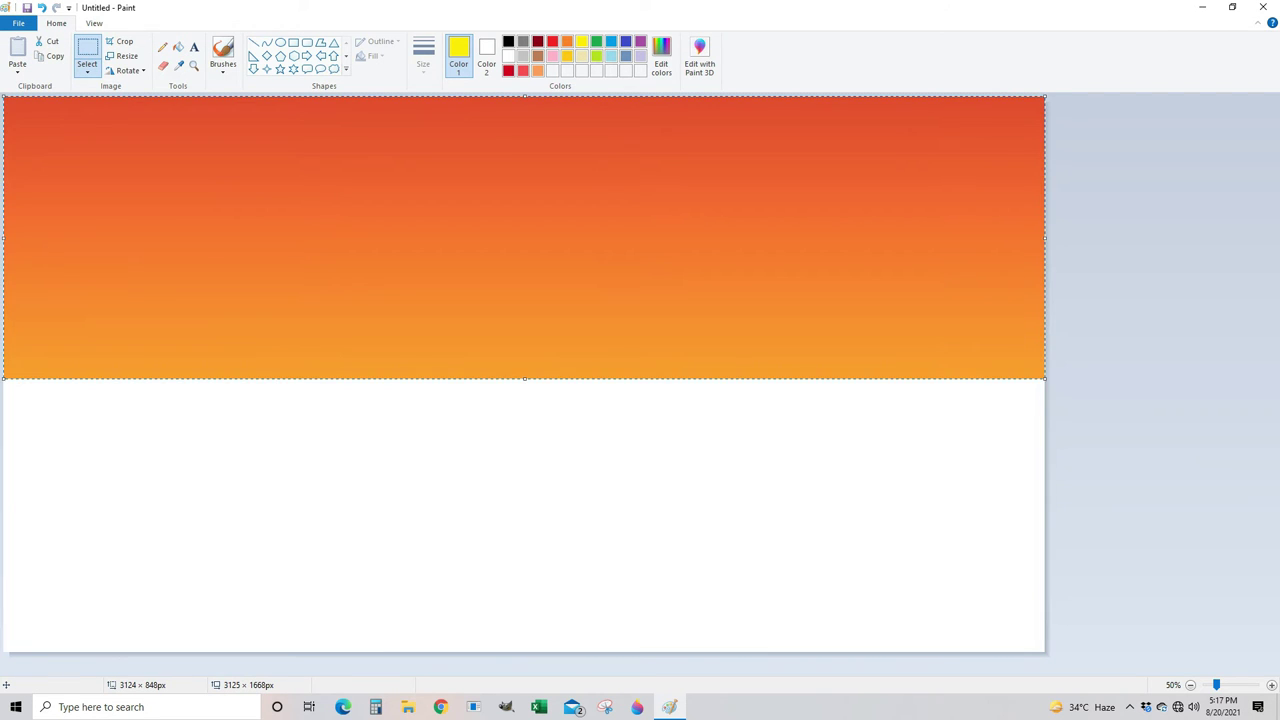
{"action": "right_click", "coordinate": [480, 268]}
{"action": "mouse_move", "coordinate": [513, 382]}
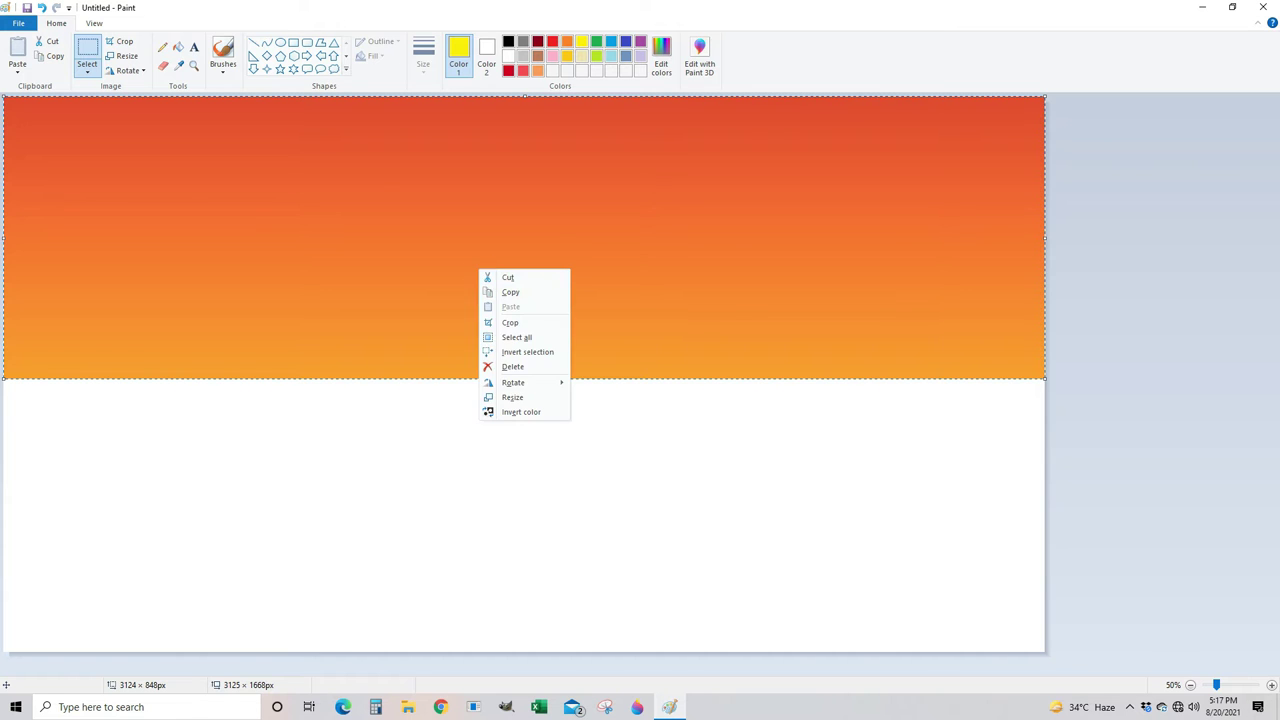
{"action": "right_click", "coordinate": [490, 286]}
{"action": "left_click", "coordinate": [629, 445]}
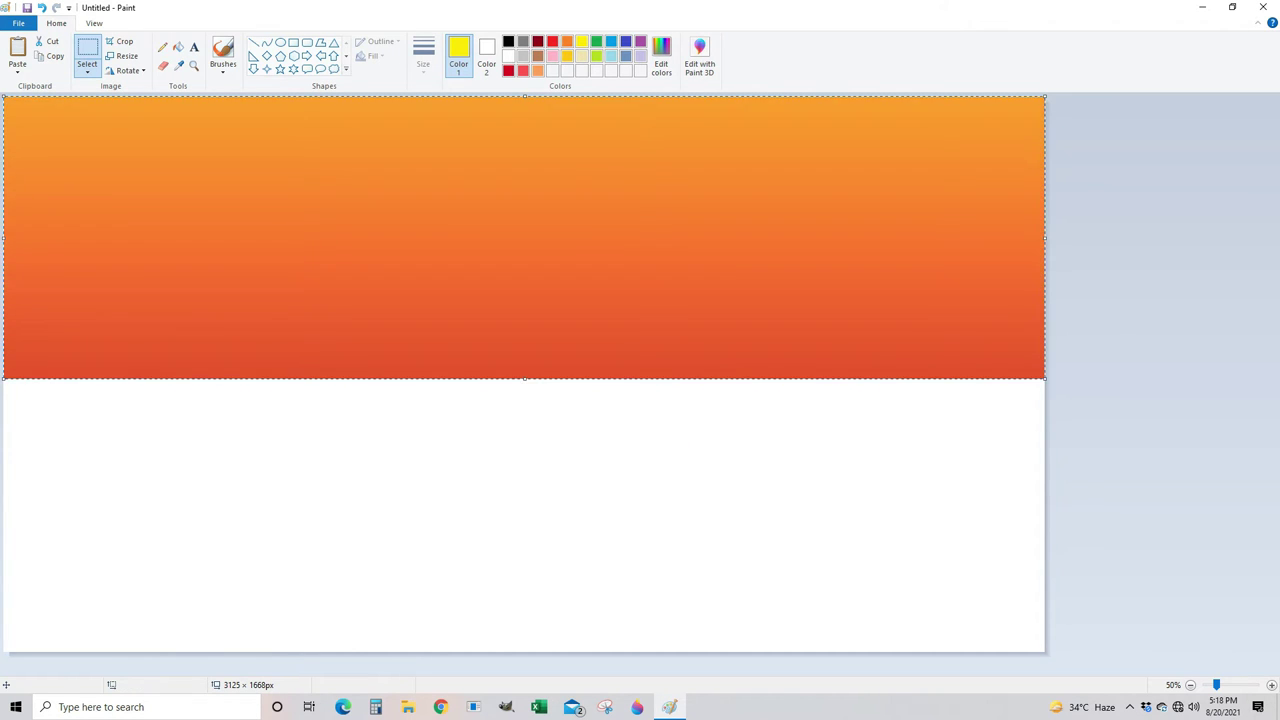
{"action": "left_click_drag", "start_coordinate": [524, 378], "coordinate": [524, 641]}
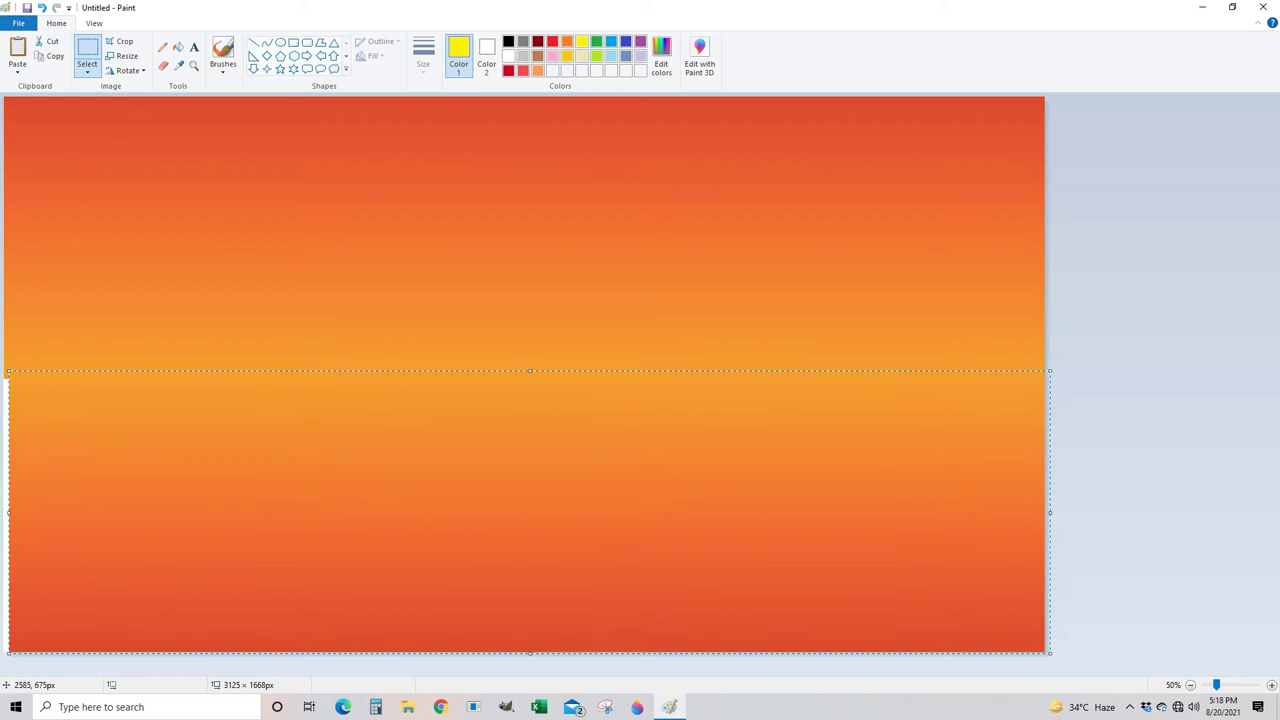
{"action": "key", "text": "alt+F4"}
{"action": "left_click", "coordinate": [661, 353]}
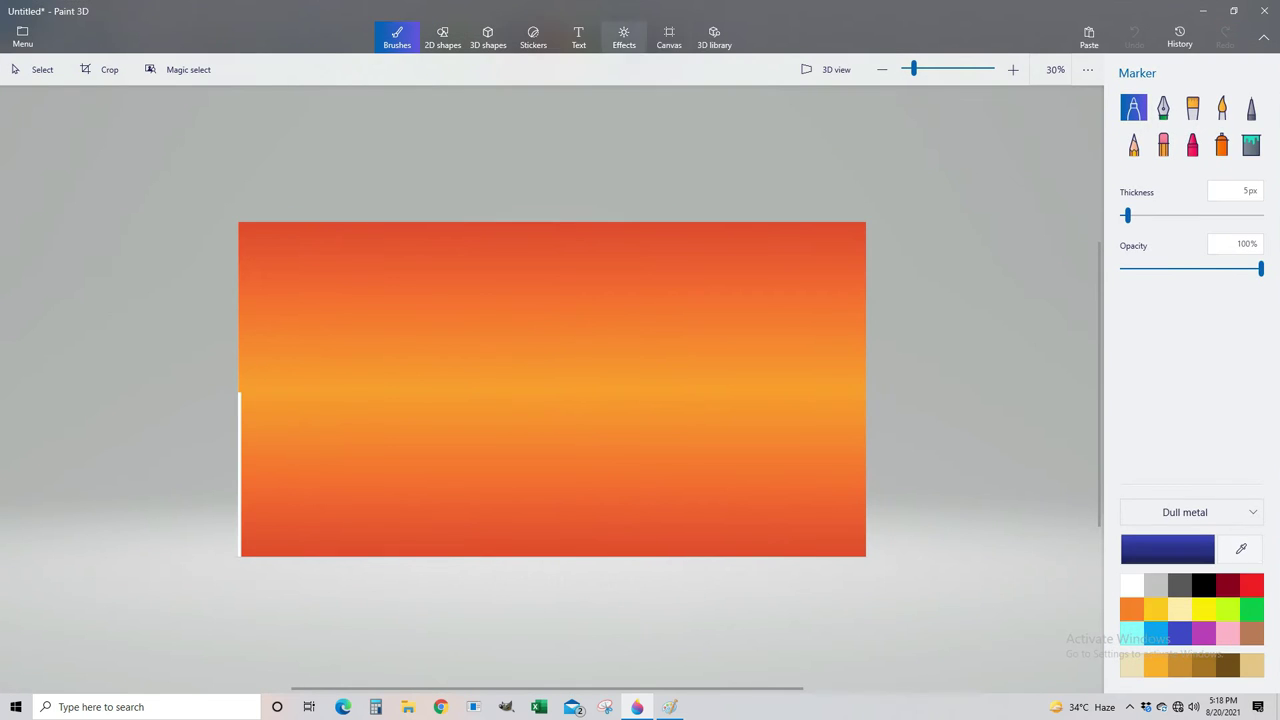
- Widen the canvas to 4250 px and stretch the orange gradient to fill it
{"action": "left_click", "coordinate": [669, 37]}
{"action": "left_click", "coordinate": [1150, 243]}
{"action": "type", "text": "4250"}
{"action": "key", "text": "Return"}
{"action": "left_click", "coordinate": [35, 69]}
{"action": "mouse_move", "coordinate": [177, 249]}
{"action": "left_mouse_down"}
{"action": "mouse_move", "coordinate": [851, 623]}
{"action": "mouse_move", "coordinate": [94, 109]}
{"action": "left_mouse_up"}
{"action": "left_click_drag", "start_coordinate": [851, 608], "coordinate": [885, 658]}
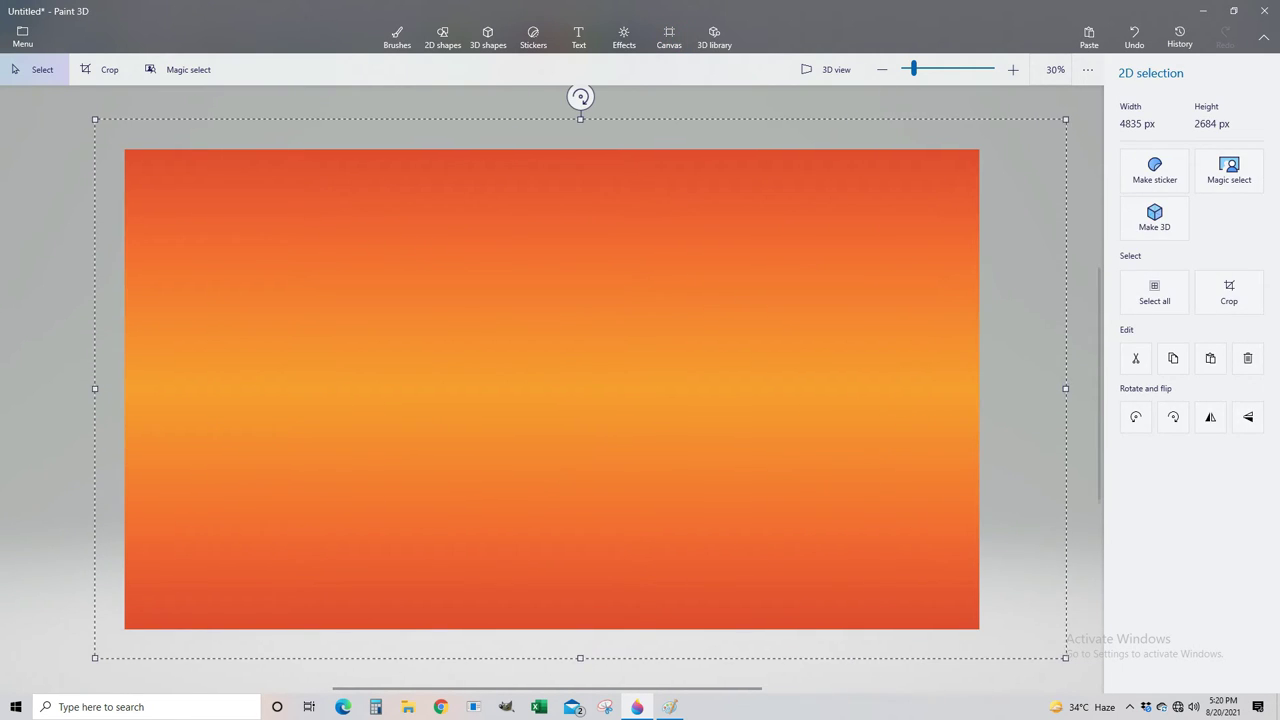
- Sketch the top outline of the hills with a brush
{"action": "left_click", "coordinate": [669, 37]}
{"action": "left_click", "coordinate": [443, 37]}
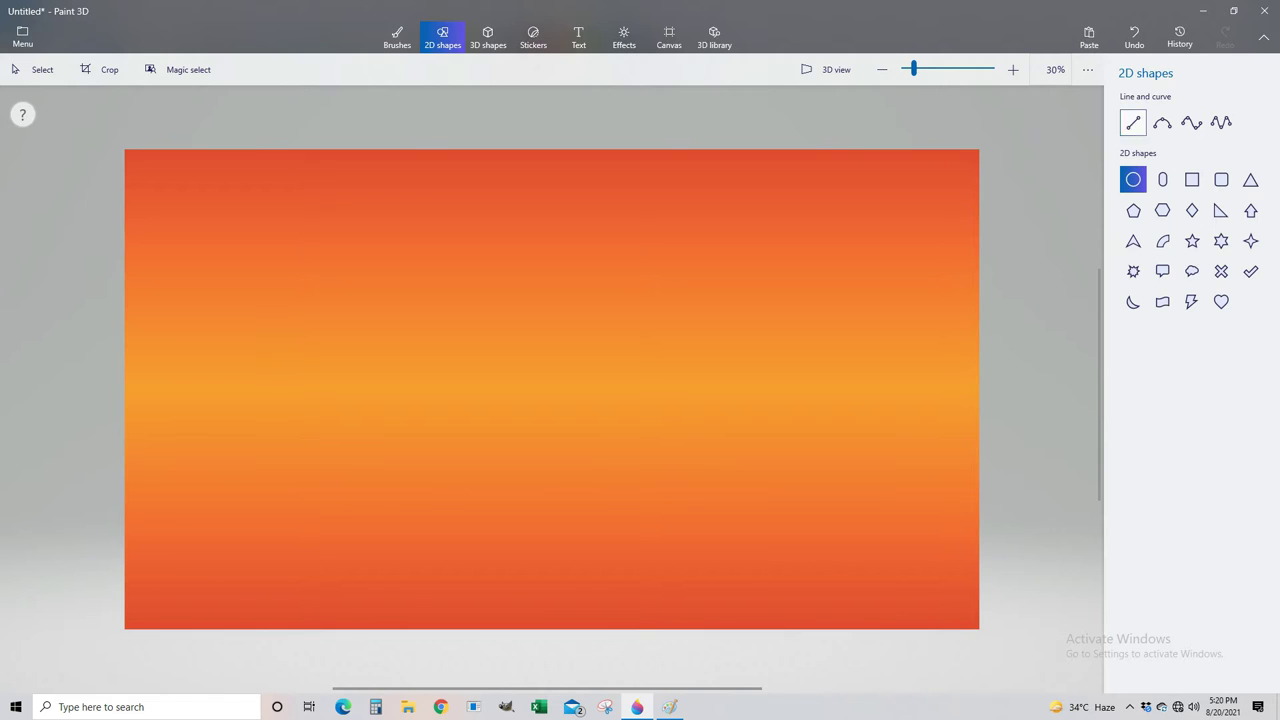
{"action": "left_click", "coordinate": [397, 37]}
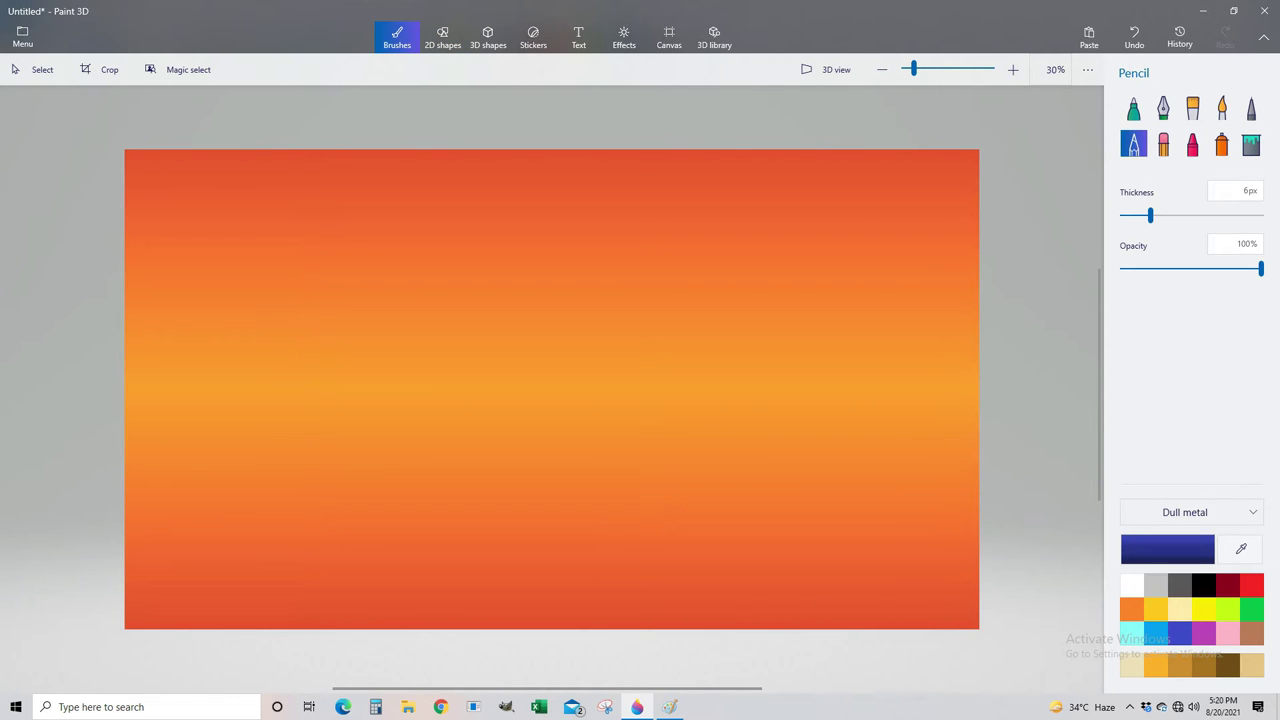
{"action": "left_click_drag", "start_coordinate": [854, 312], "coordinate": [456, 338]}
- Sketch the lower horizon line and paint a thick blue watercolour band along it, edge to edge
{"action": "left_click_drag", "start_coordinate": [895, 352], "coordinate": [227, 358]}
{"action": "left_click", "coordinate": [1221, 107]}
{"action": "left_click_drag", "start_coordinate": [1150, 215], "coordinate": [1187, 215]}
{"action": "mouse_move", "coordinate": [914, 340]}
{"action": "left_mouse_down"}
{"action": "mouse_move", "coordinate": [845, 337]}
{"action": "mouse_move", "coordinate": [860, 318]}
{"action": "mouse_move", "coordinate": [800, 330]}
{"action": "mouse_move", "coordinate": [940, 346]}
{"action": "mouse_move", "coordinate": [657, 345]}
{"action": "mouse_move", "coordinate": [970, 350]}
{"action": "mouse_move", "coordinate": [428, 346]}
{"action": "left_mouse_up"}
{"action": "left_click_drag", "start_coordinate": [590, 340], "coordinate": [800, 328]}
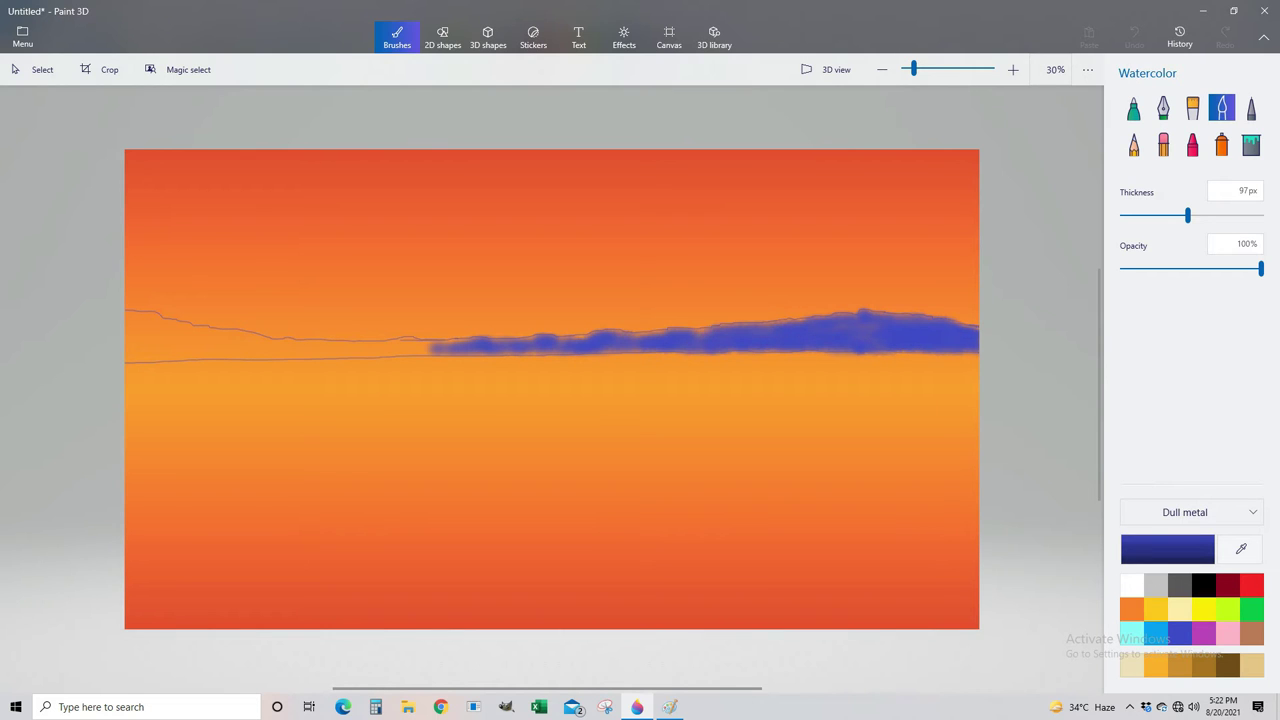
{"action": "mouse_move", "coordinate": [668, 346]}
{"action": "left_mouse_down"}
{"action": "mouse_move", "coordinate": [126, 356]}
{"action": "mouse_move", "coordinate": [450, 350]}
{"action": "left_mouse_up"}
{"action": "left_click_drag", "start_coordinate": [140, 318], "coordinate": [396, 344]}
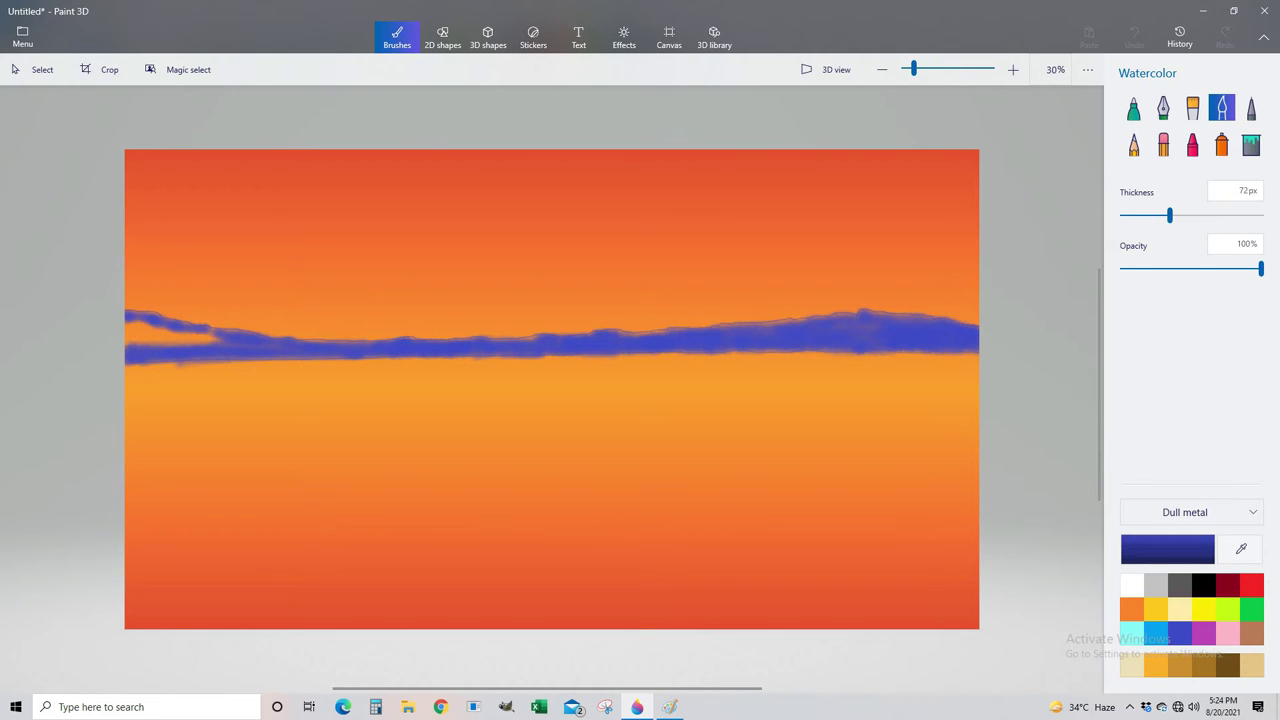
{"action": "left_click_drag", "start_coordinate": [1169, 215], "coordinate": [1197, 215]}
{"action": "left_click_drag", "start_coordinate": [128, 326], "coordinate": [240, 342]}
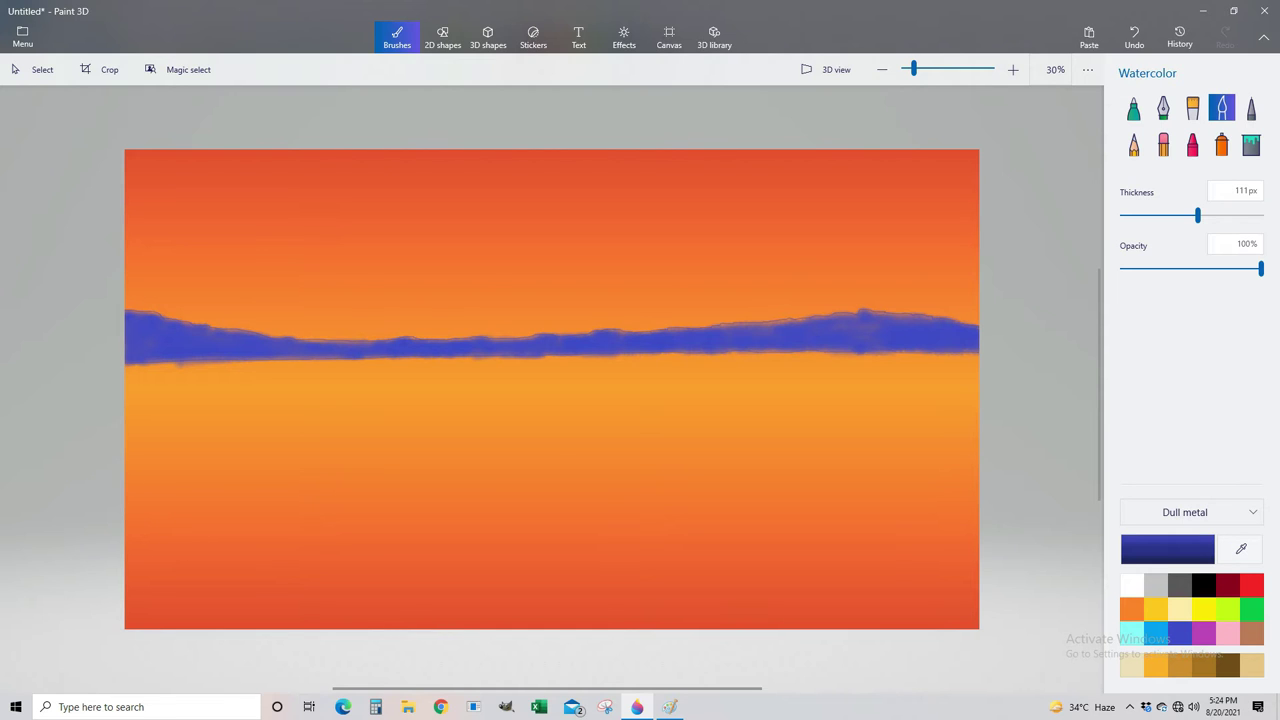
{"action": "left_click", "coordinate": [1167, 548]}
- Paint a purple hill with the marker on the right, above the blue band
{"action": "left_click_drag", "start_coordinate": [629, 443], "coordinate": [640, 443]}
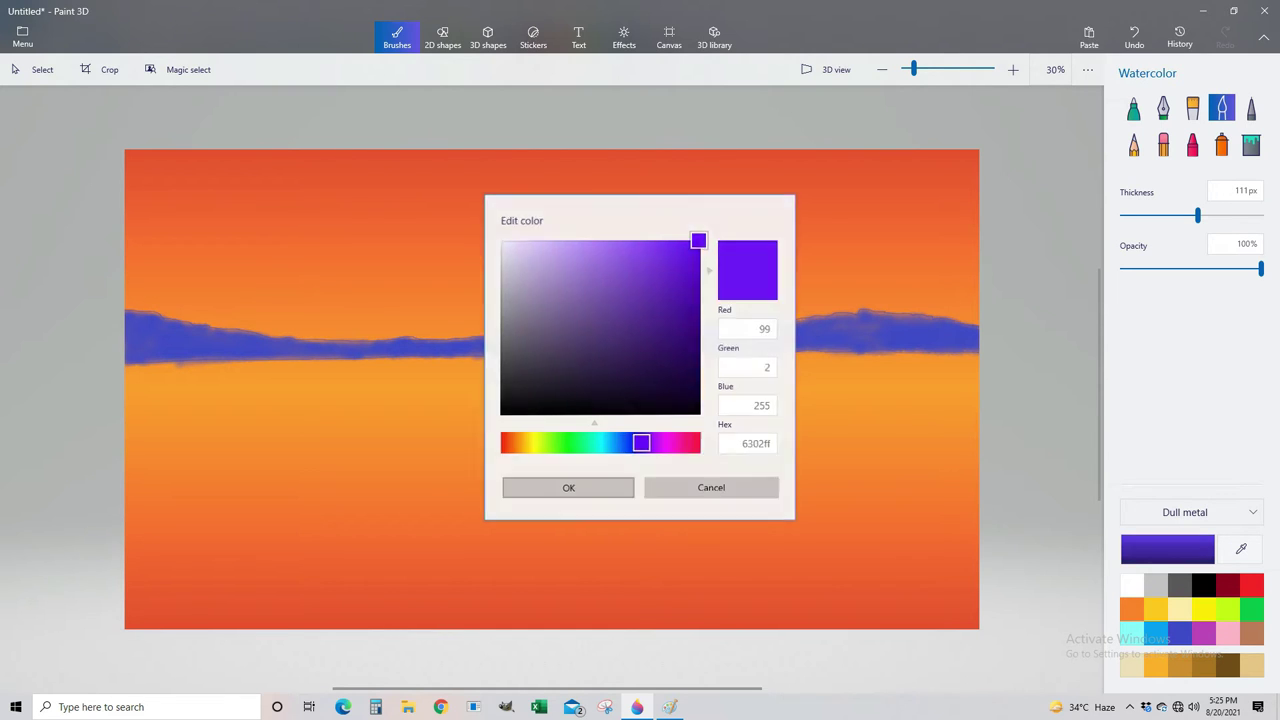
{"action": "left_click", "coordinate": [571, 486]}
{"action": "mouse_move", "coordinate": [972, 316]}
{"action": "left_mouse_down"}
{"action": "mouse_move", "coordinate": [820, 298]}
{"action": "mouse_move", "coordinate": [940, 308]}
{"action": "mouse_move", "coordinate": [750, 314]}
{"action": "left_mouse_up"}
{"action": "left_click", "coordinate": [1133, 107]}
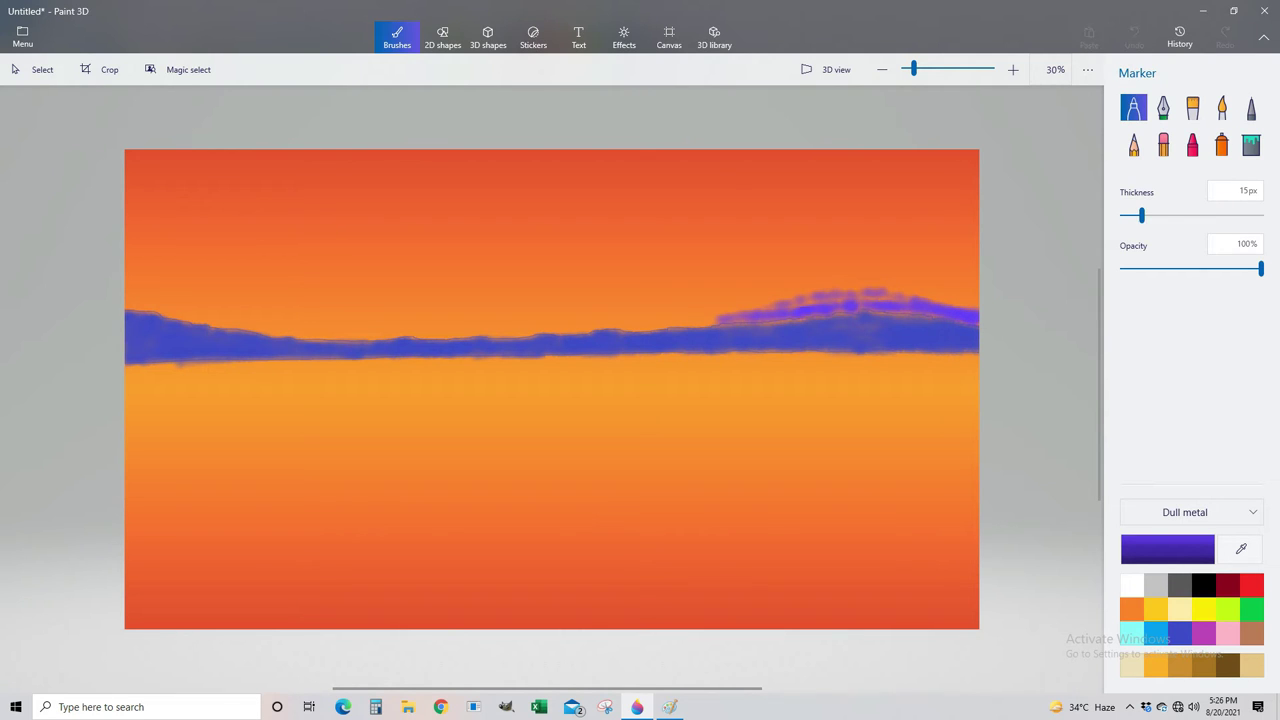
{"action": "left_click_drag", "start_coordinate": [896, 310], "coordinate": [810, 310]}
{"action": "left_click_drag", "start_coordinate": [950, 300], "coordinate": [714, 318]}
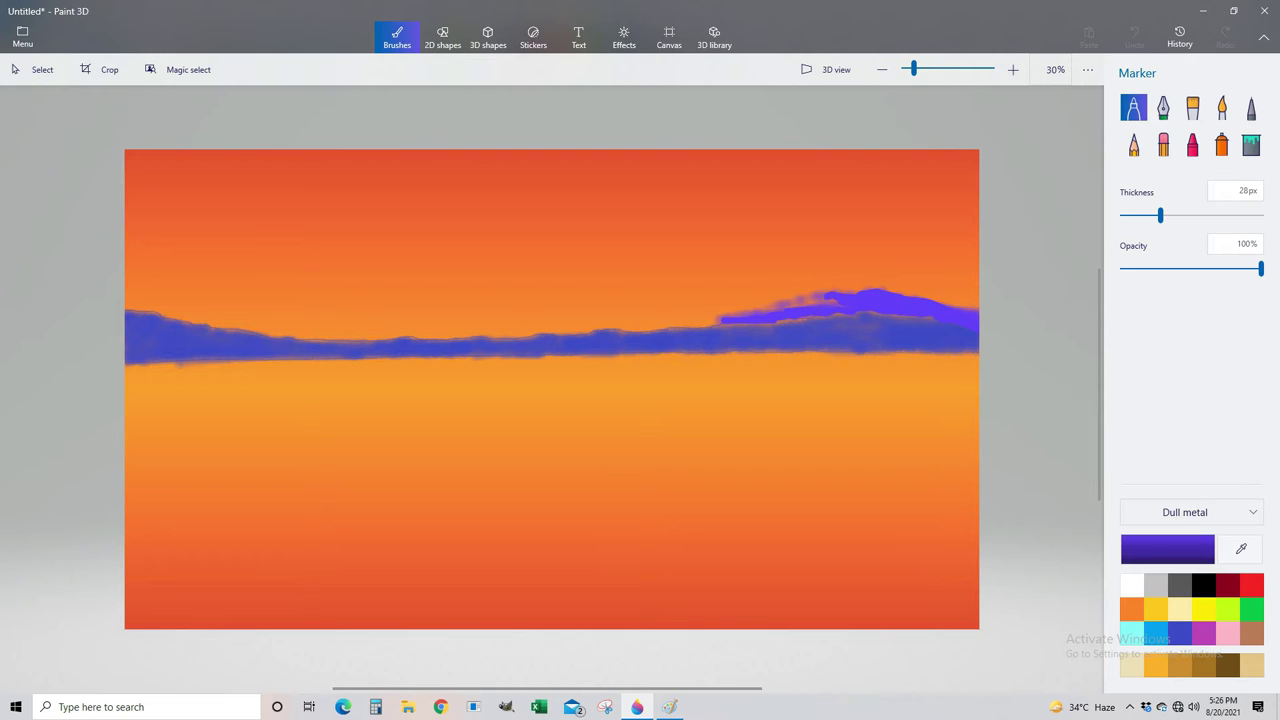
- Outline and fill a magenta hill reaching to the left edge
{"action": "left_click", "coordinate": [1167, 548]}
{"action": "left_click", "coordinate": [689, 246]}
{"action": "left_click_drag", "start_coordinate": [641, 443], "coordinate": [654, 443]}
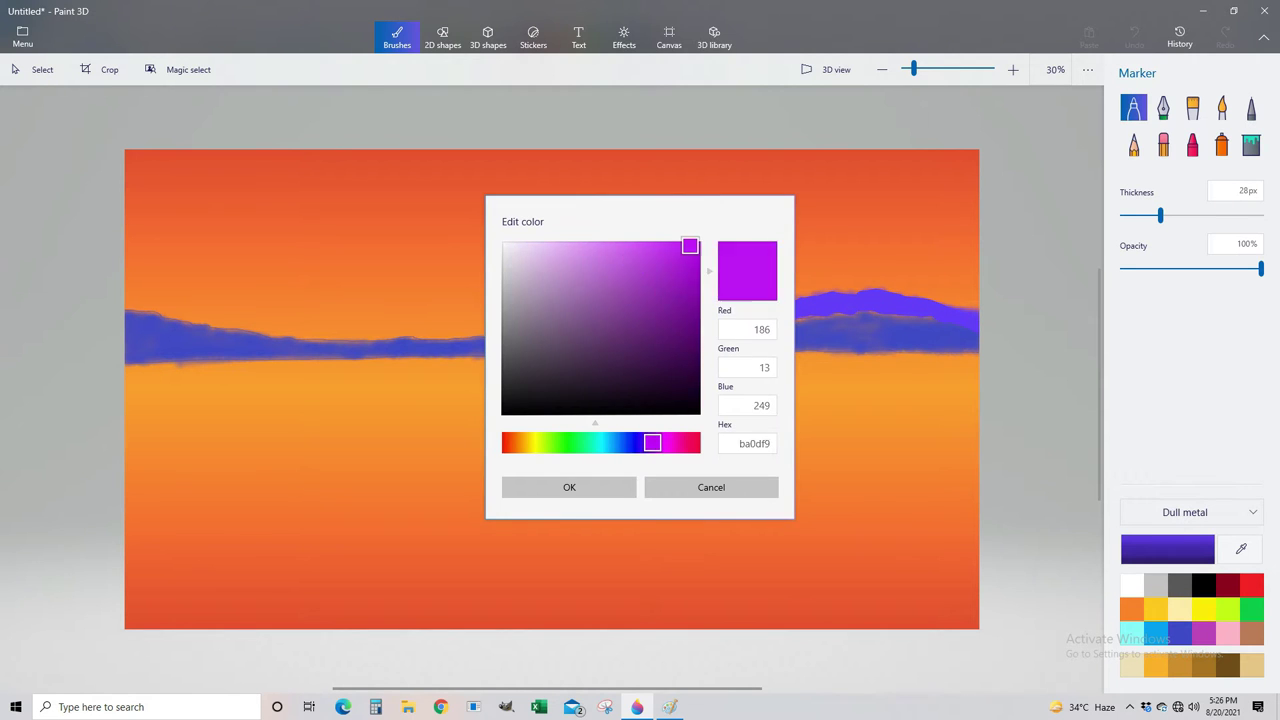
{"action": "left_click", "coordinate": [569, 487]}
{"action": "left_click_drag", "start_coordinate": [1160, 216], "coordinate": [1147, 216]}
{"action": "mouse_move", "coordinate": [632, 326]}
{"action": "left_mouse_down"}
{"action": "mouse_move", "coordinate": [378, 322]}
{"action": "mouse_move", "coordinate": [125, 268]}
{"action": "left_mouse_up"}
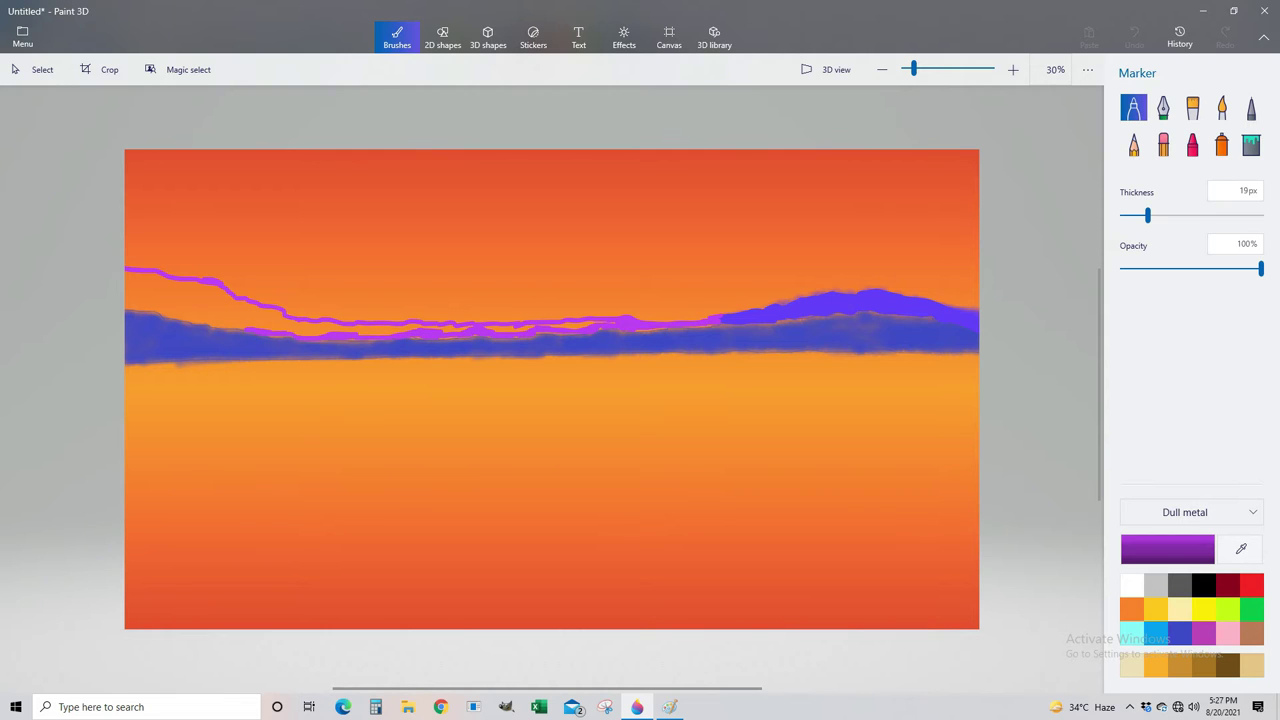
{"action": "left_click_drag", "start_coordinate": [1147, 216], "coordinate": [1169, 216]}
{"action": "left_click_drag", "start_coordinate": [130, 285], "coordinate": [290, 328]}
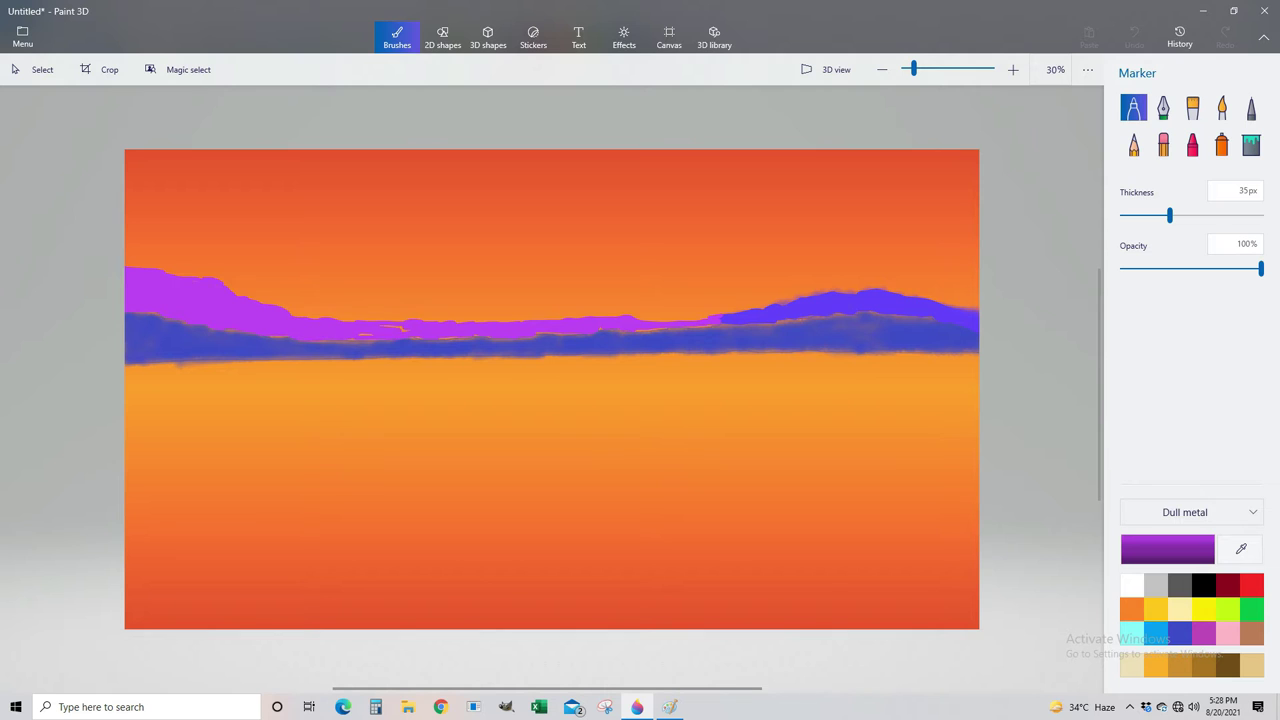
- Softly blend magenta watercolour along the right ridge
{"action": "key", "text": "ctrl+plus"}
{"action": "key", "text": "ctrl+plus"}
{"action": "key", "text": "ctrl+plus"}
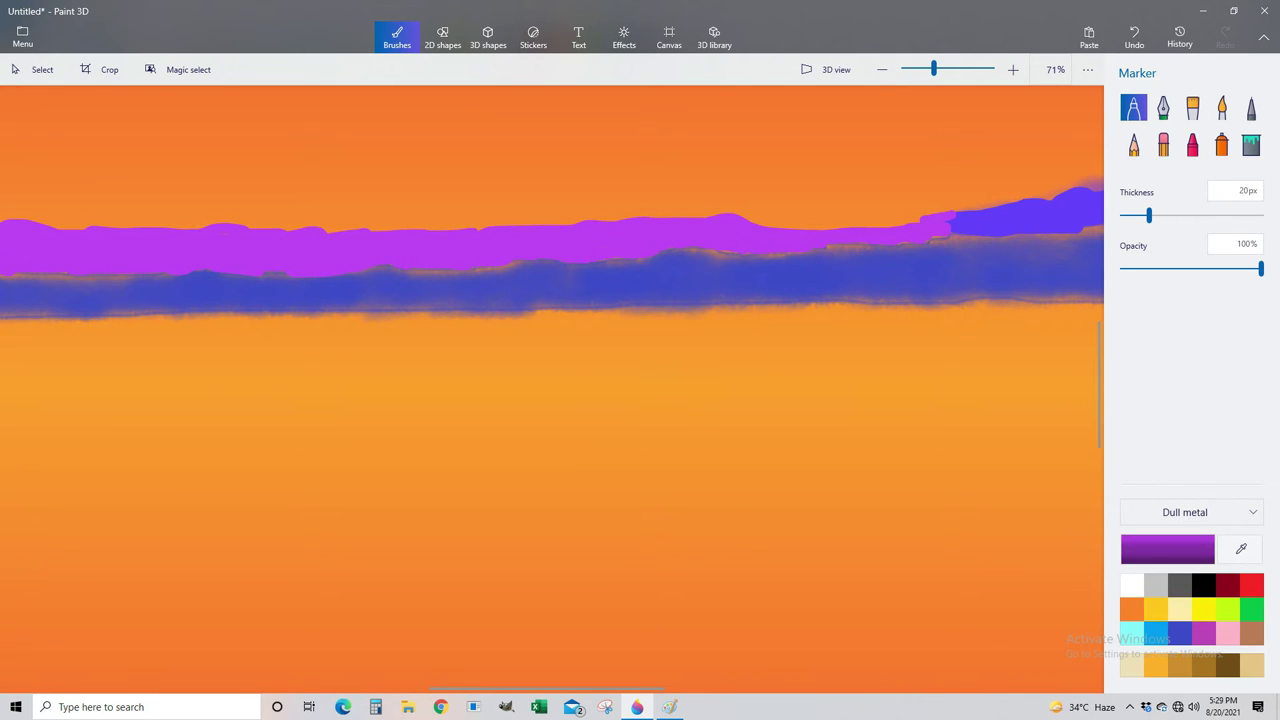
{"action": "scroll", "coordinate": [552, 390], "scroll_direction": "left", "scroll_amount": 5}
{"action": "left_click_drag", "start_coordinate": [933, 69], "coordinate": [916, 69]}
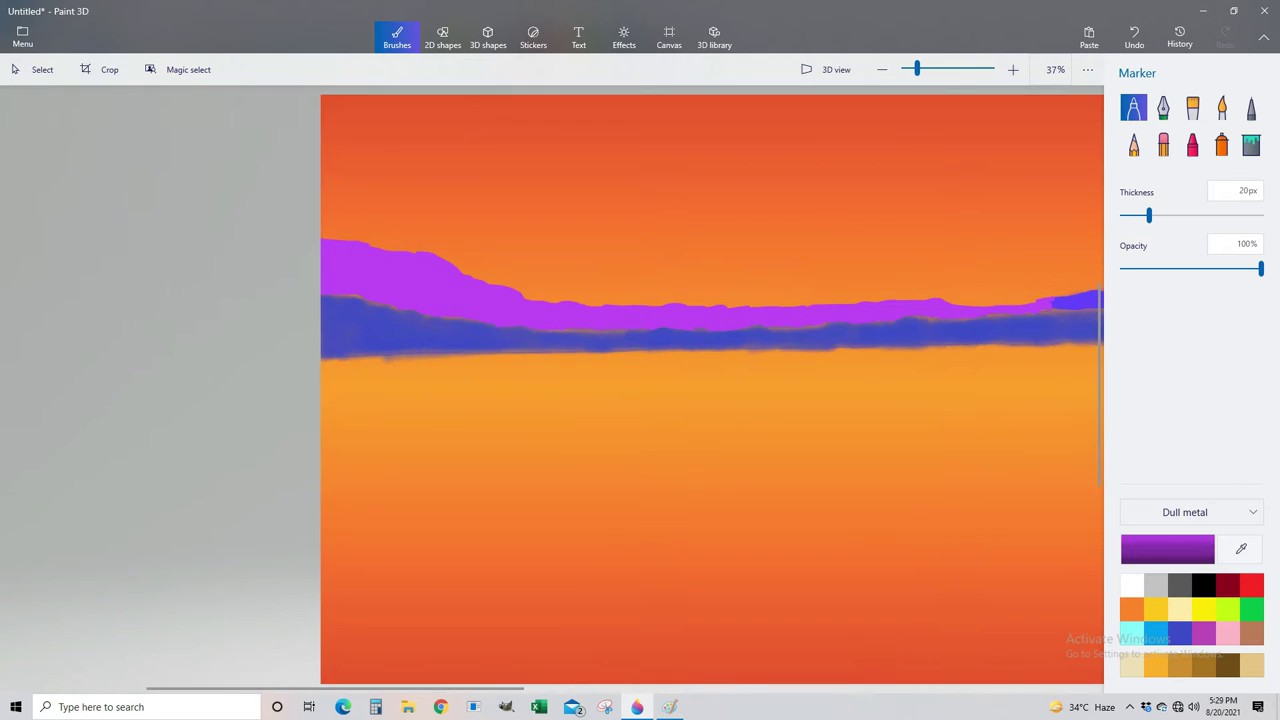
{"action": "left_click", "coordinate": [1221, 107]}
{"action": "left_click_drag", "start_coordinate": [766, 303], "coordinate": [812, 299]}
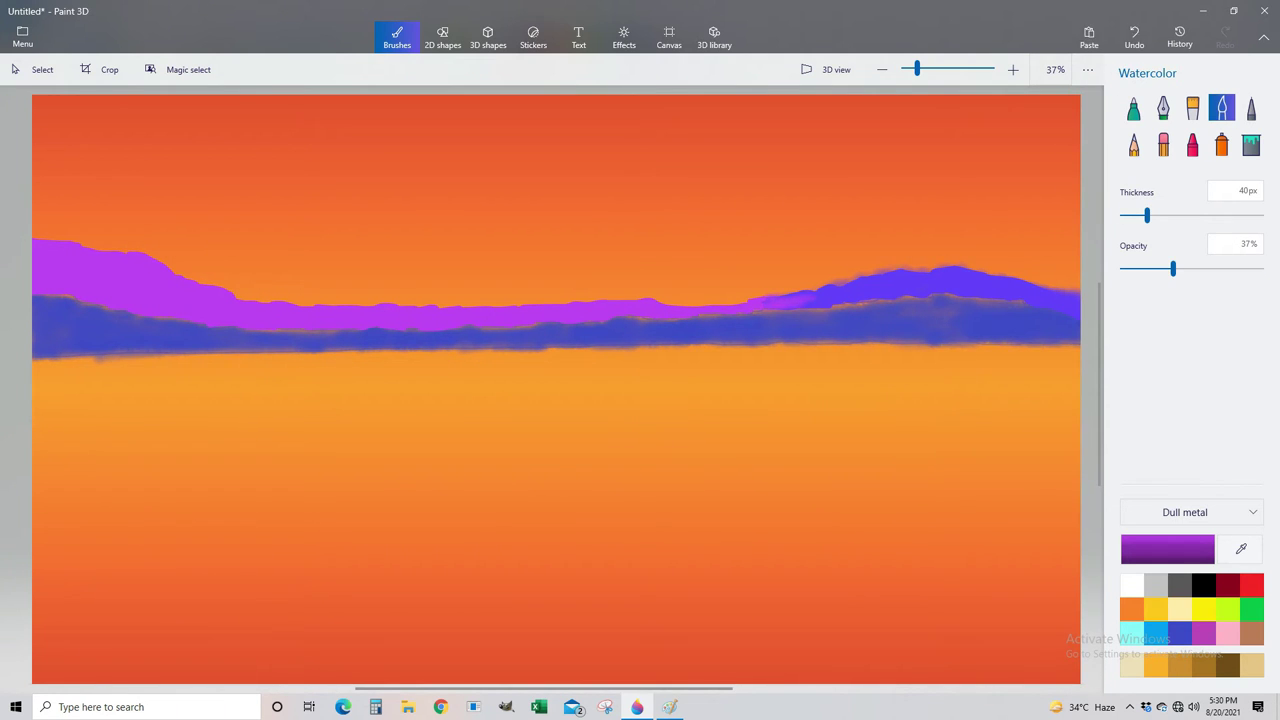
- Pick dark navy and adjust the watercolour brush size and opacity
{"action": "left_click", "coordinate": [1167, 549]}
{"action": "left_click", "coordinate": [613, 380]}
{"action": "left_click", "coordinate": [571, 486]}
{"action": "left_click_drag", "start_coordinate": [1147, 215], "coordinate": [1139, 215]}
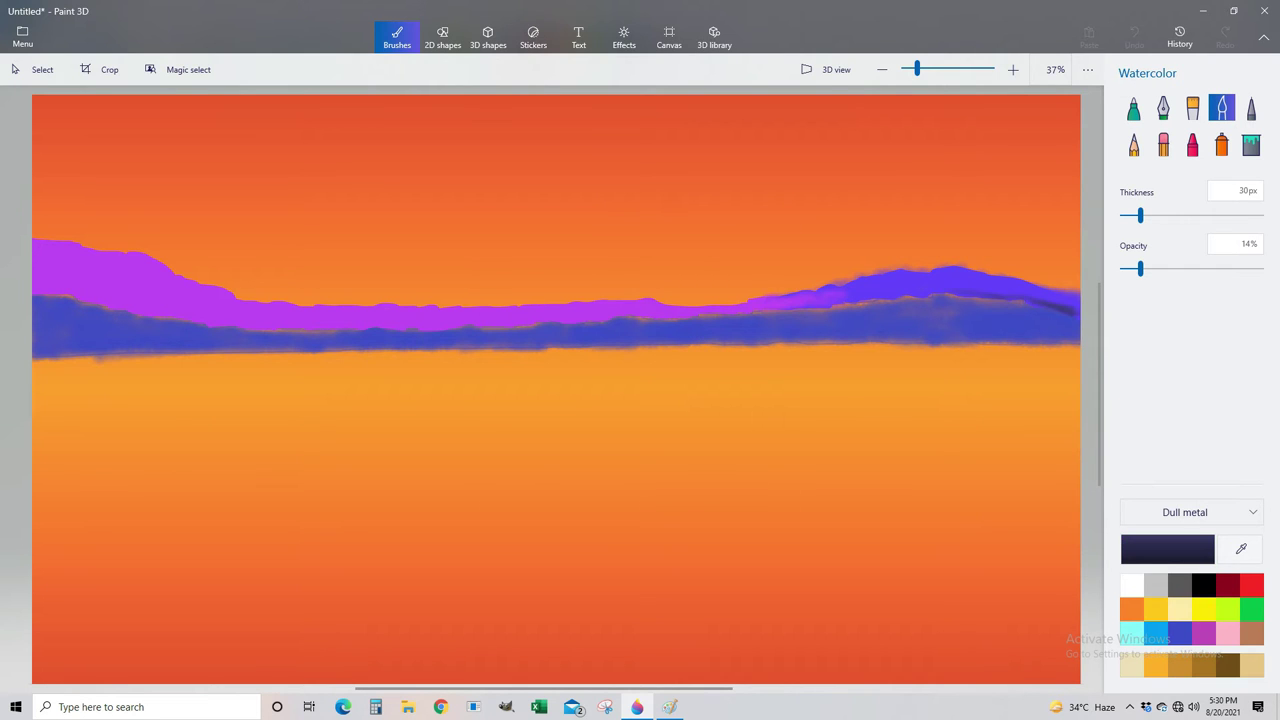
{"action": "left_click_drag", "start_coordinate": [1140, 215], "coordinate": [1146, 215]}
{"action": "left_click_drag", "start_coordinate": [1140, 268], "coordinate": [1151, 268]}
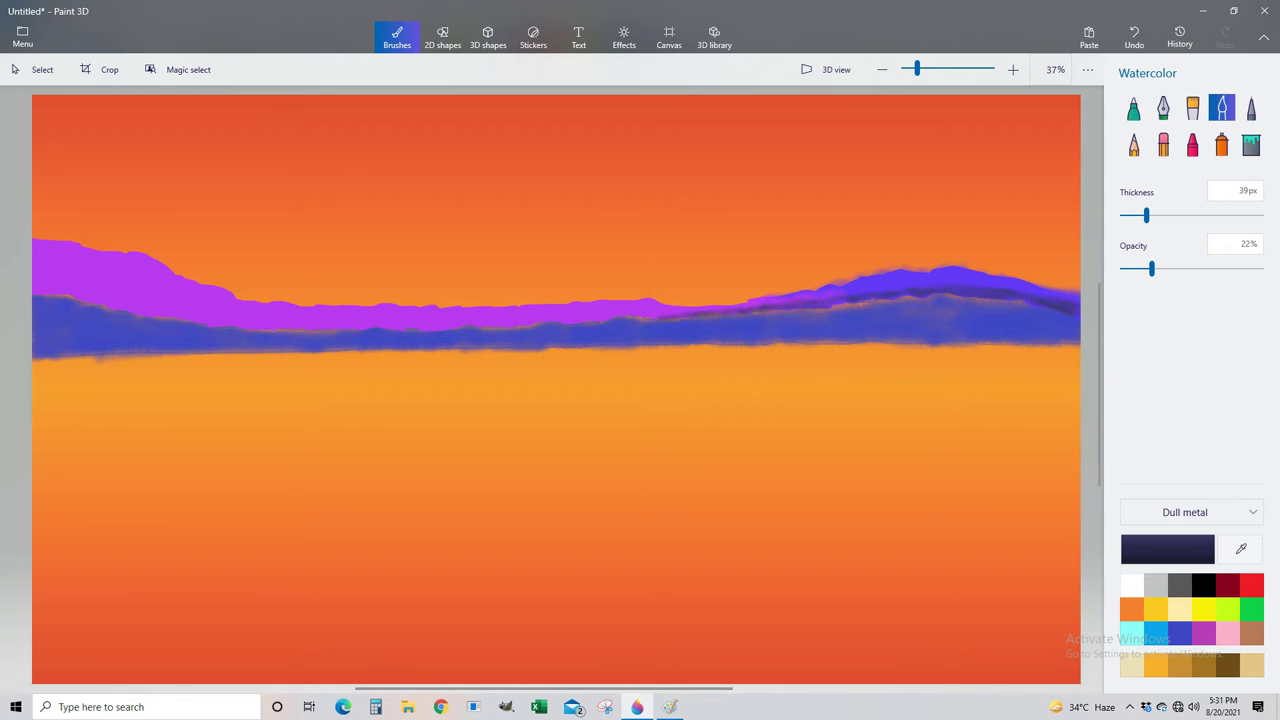
- Spray faint dark navy shading along the hills' left edge and purple-blue boundary
{"action": "left_click", "coordinate": [1221, 144]}
{"action": "left_click_drag", "start_coordinate": [1122, 215], "coordinate": [1152, 215]}
{"action": "mouse_move", "coordinate": [40, 288]}
{"action": "left_mouse_down"}
{"action": "mouse_move", "coordinate": [200, 318]}
{"action": "mouse_move", "coordinate": [150, 313]}
{"action": "mouse_move", "coordinate": [470, 326]}
{"action": "mouse_move", "coordinate": [240, 324]}
{"action": "mouse_move", "coordinate": [530, 324]}
{"action": "mouse_move", "coordinate": [380, 326]}
{"action": "left_mouse_up"}
{"action": "left_click_drag", "start_coordinate": [1136, 268], "coordinate": [1128, 268]}
{"action": "left_click_drag", "start_coordinate": [1152, 215], "coordinate": [1167, 215]}
{"action": "left_click_drag", "start_coordinate": [1128, 268], "coordinate": [1124, 268]}
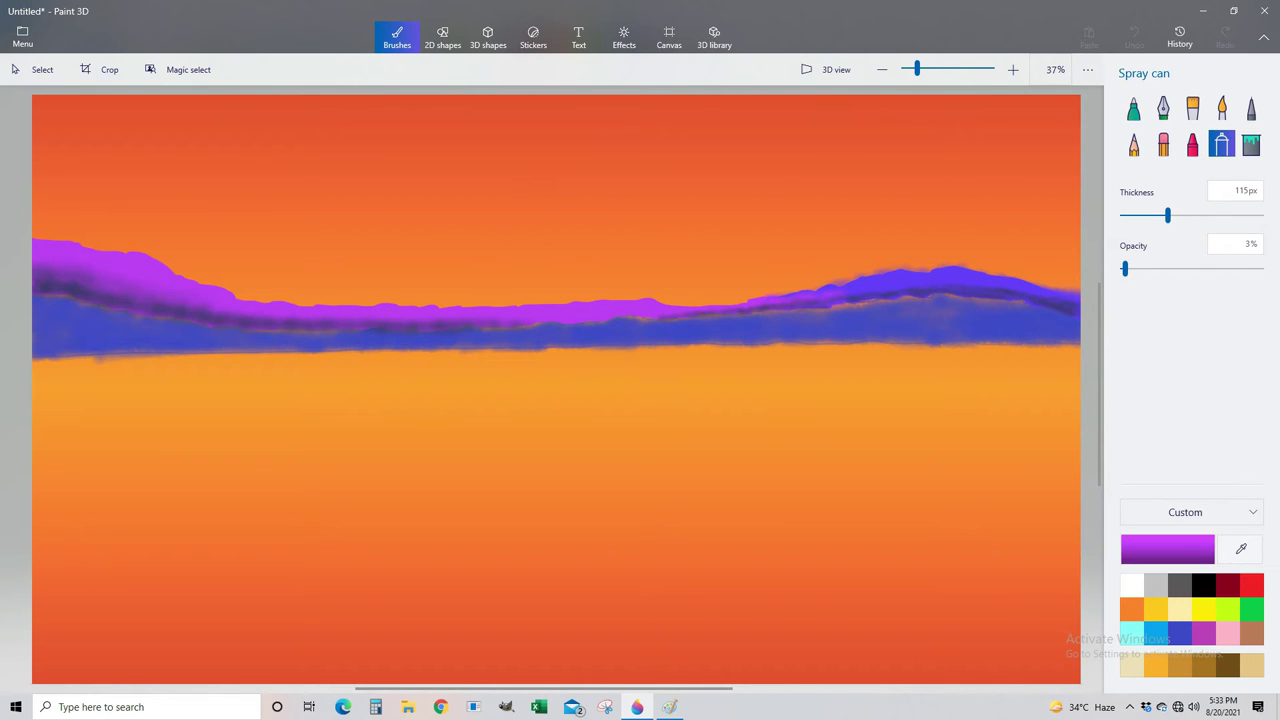
- Spray pale yellow highlights along the right part of the blue band
{"action": "left_click_drag", "start_coordinate": [1124, 268], "coordinate": [1137, 268]}
{"action": "left_click_drag", "start_coordinate": [1167, 215], "coordinate": [1144, 215]}
{"action": "left_click", "coordinate": [1167, 549]}
{"action": "left_click", "coordinate": [532, 443]}
{"action": "left_click", "coordinate": [606, 486]}
{"action": "left_click_drag", "start_coordinate": [1144, 215], "coordinate": [1140, 215]}
{"action": "left_click_drag", "start_coordinate": [1076, 320], "coordinate": [1044, 312]}
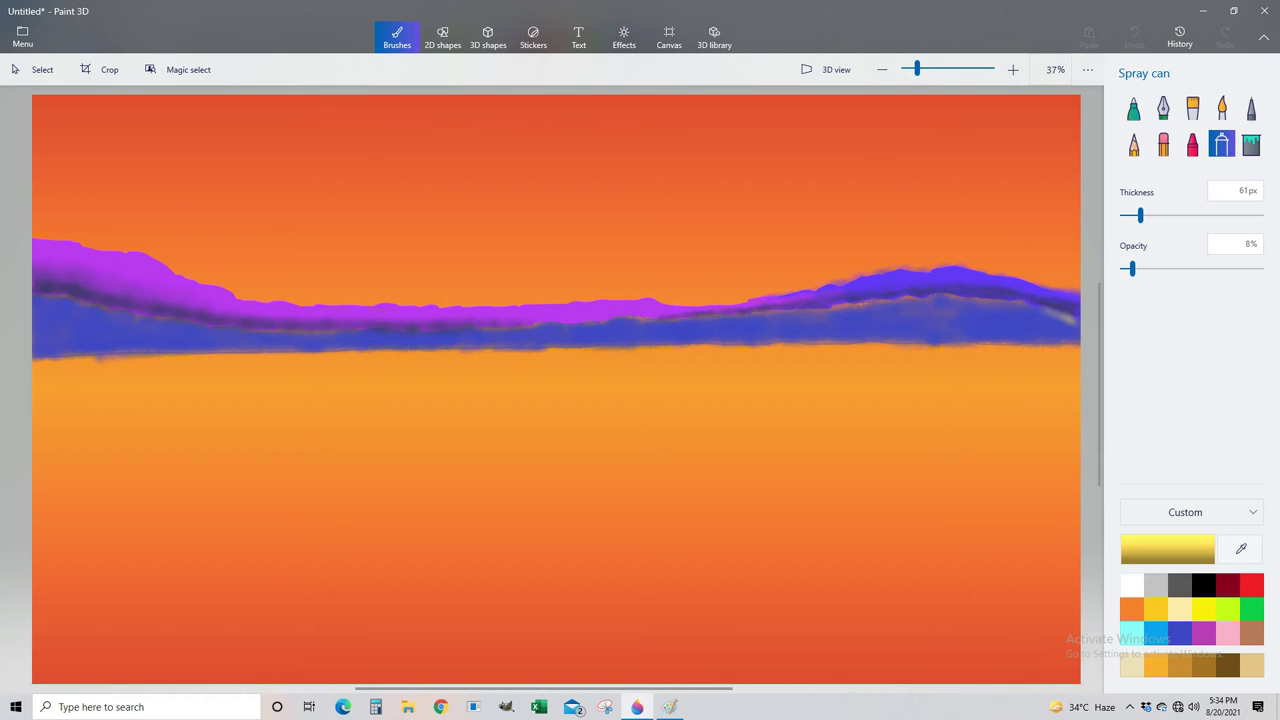
{"action": "left_click_drag", "start_coordinate": [935, 298], "coordinate": [690, 322]}
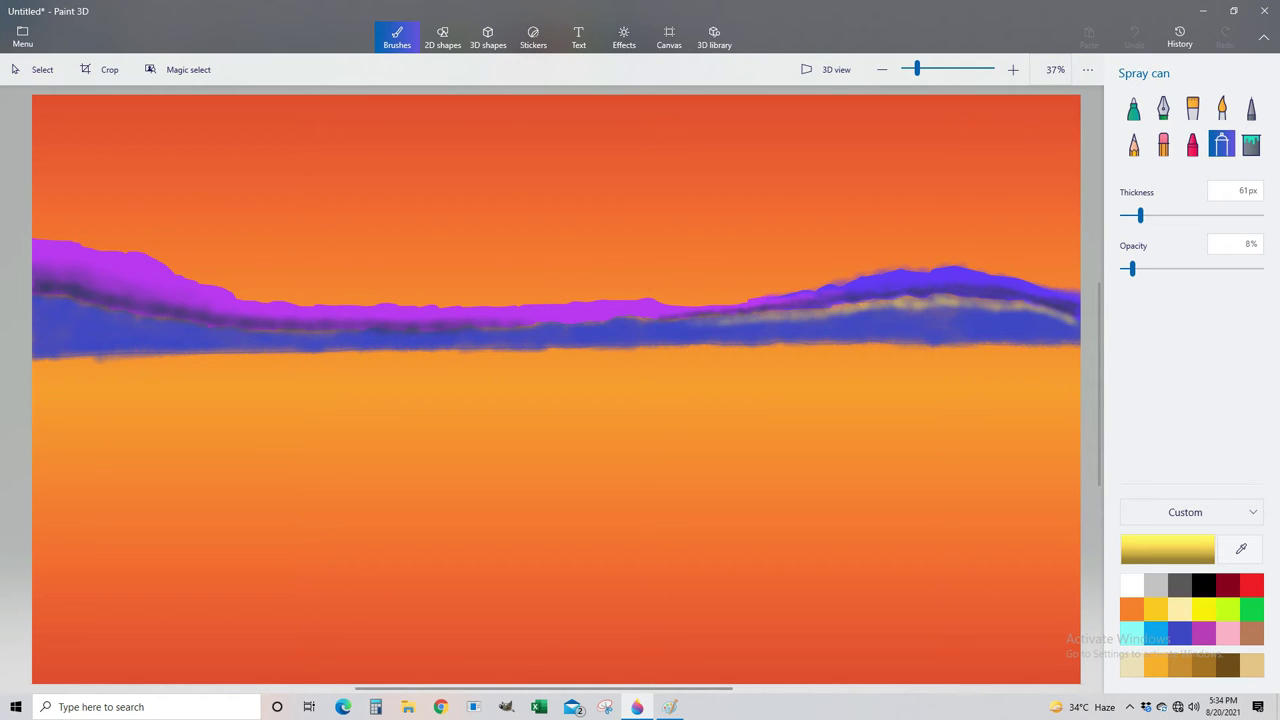
{"action": "left_click_drag", "start_coordinate": [1076, 316], "coordinate": [890, 304]}
- Extend and brighten the yellow highlight across the band's left and middle
{"action": "left_click_drag", "start_coordinate": [690, 322], "coordinate": [560, 328]}
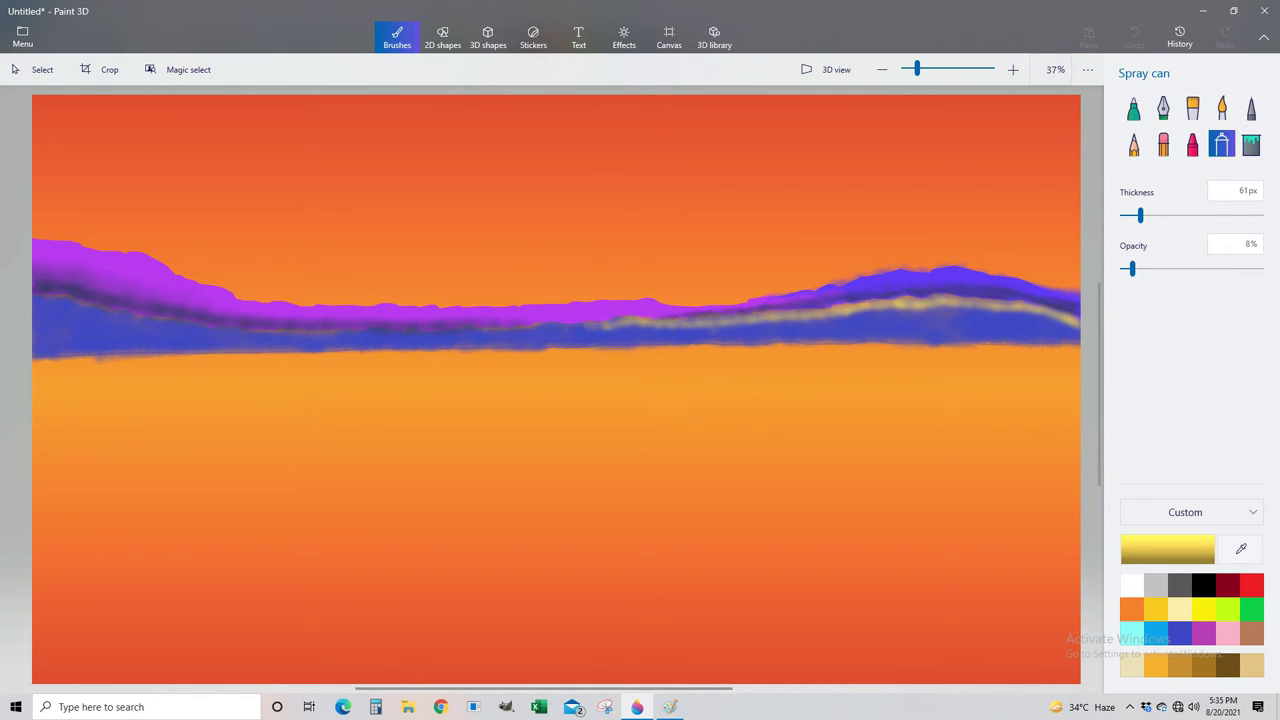
{"action": "left_click_drag", "start_coordinate": [1140, 215], "coordinate": [1131, 215]}
{"action": "left_click_drag", "start_coordinate": [1132, 268], "coordinate": [1178, 268]}
{"action": "mouse_move", "coordinate": [35, 296]}
{"action": "left_mouse_down"}
{"action": "mouse_move", "coordinate": [205, 328]}
{"action": "mouse_move", "coordinate": [375, 336]}
{"action": "mouse_move", "coordinate": [175, 330]}
{"action": "left_mouse_up"}
{"action": "left_click_drag", "start_coordinate": [570, 328], "coordinate": [360, 332]}
{"action": "mouse_move", "coordinate": [490, 331]}
{"action": "left_mouse_down"}
{"action": "mouse_move", "coordinate": [220, 332]}
{"action": "mouse_move", "coordinate": [806, 320]}
{"action": "left_mouse_up"}
{"action": "left_click_drag", "start_coordinate": [1131, 215], "coordinate": [1133, 215]}
{"action": "left_click_drag", "start_coordinate": [1178, 268], "coordinate": [1127, 268]}
{"action": "left_click_drag", "start_coordinate": [45, 308], "coordinate": [200, 332]}
{"action": "left_click_drag", "start_coordinate": [1133, 215], "coordinate": [1182, 215]}
{"action": "left_click_drag", "start_coordinate": [1127, 268], "coordinate": [1130, 268]}
{"action": "mouse_move", "coordinate": [40, 305]}
{"action": "left_mouse_down"}
{"action": "mouse_move", "coordinate": [95, 325]}
{"action": "mouse_move", "coordinate": [430, 335]}
{"action": "left_mouse_up"}
{"action": "left_click_drag", "start_coordinate": [1075, 322], "coordinate": [600, 328]}
- Spray gold along the top of the purple hills
{"action": "left_click", "coordinate": [1241, 548]}
{"action": "left_click", "coordinate": [80, 309]}
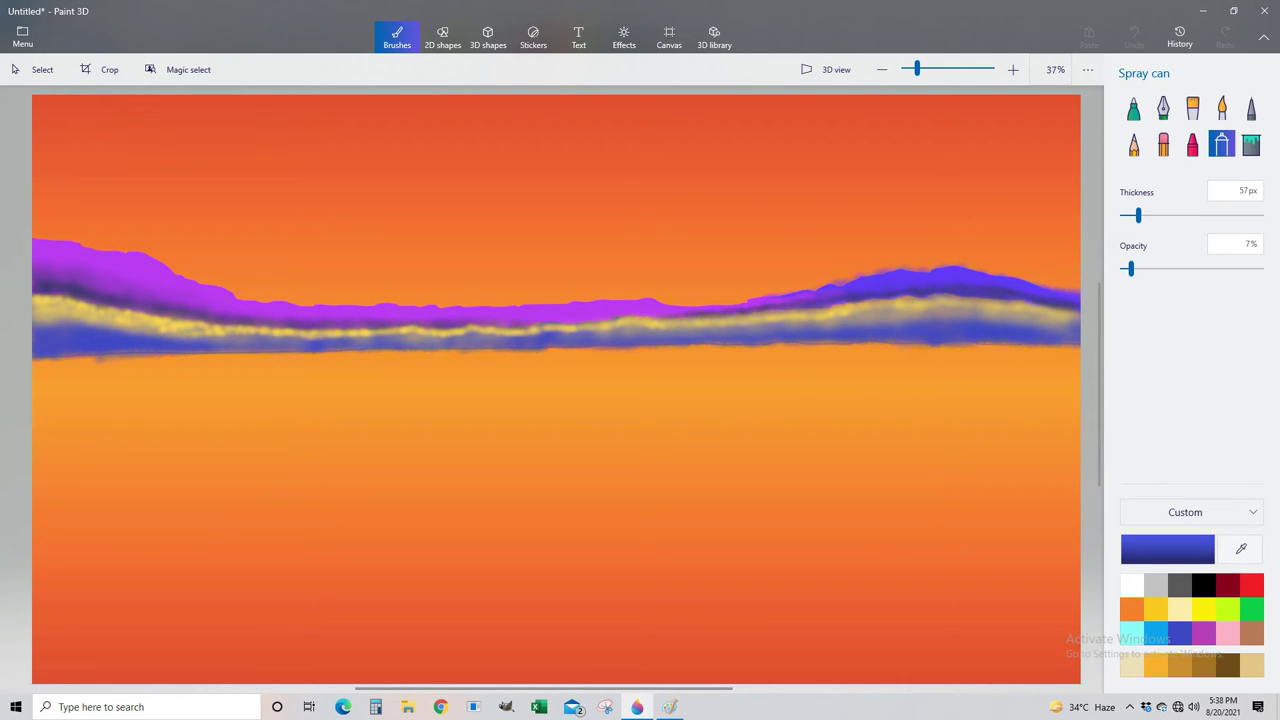
{"action": "left_click", "coordinate": [1156, 608]}
{"action": "left_click", "coordinate": [1167, 548]}
{"action": "left_click_drag", "start_coordinate": [660, 290], "coordinate": [694, 251]}
{"action": "left_click", "coordinate": [569, 486]}
{"action": "left_click_drag", "start_coordinate": [1137, 215], "coordinate": [1135, 215]}
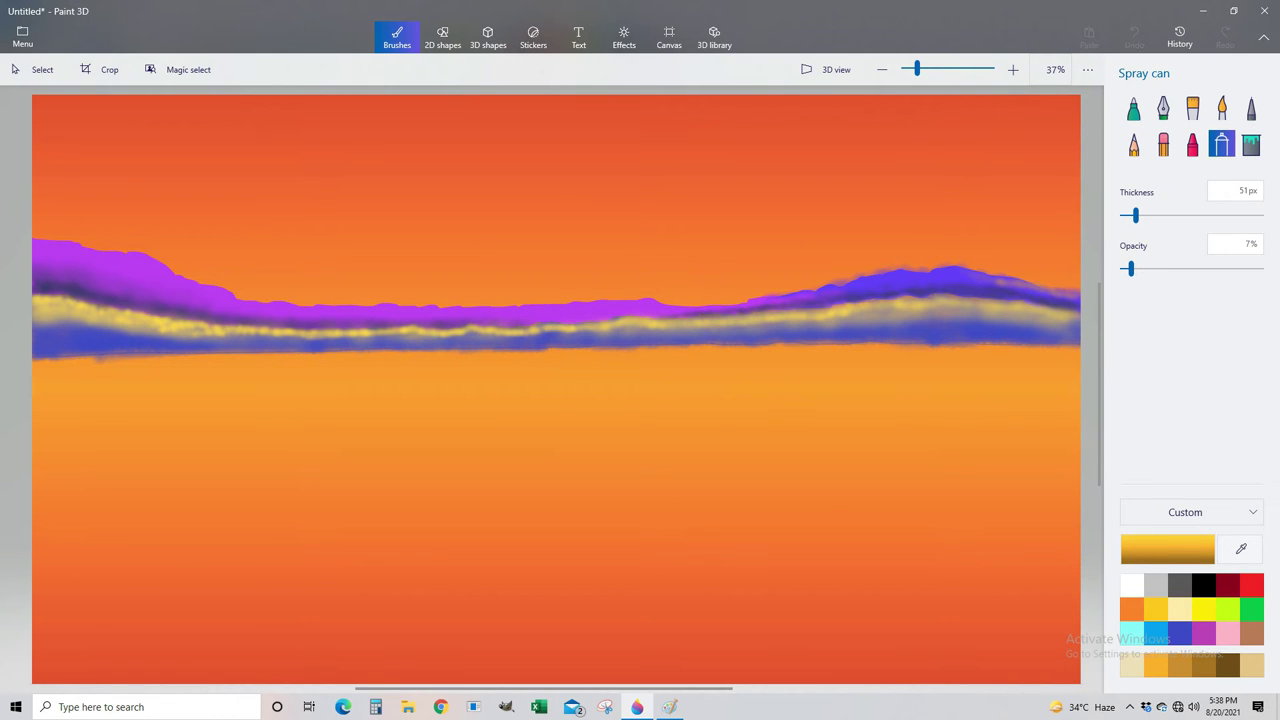
{"action": "left_click_drag", "start_coordinate": [950, 272], "coordinate": [718, 306]}
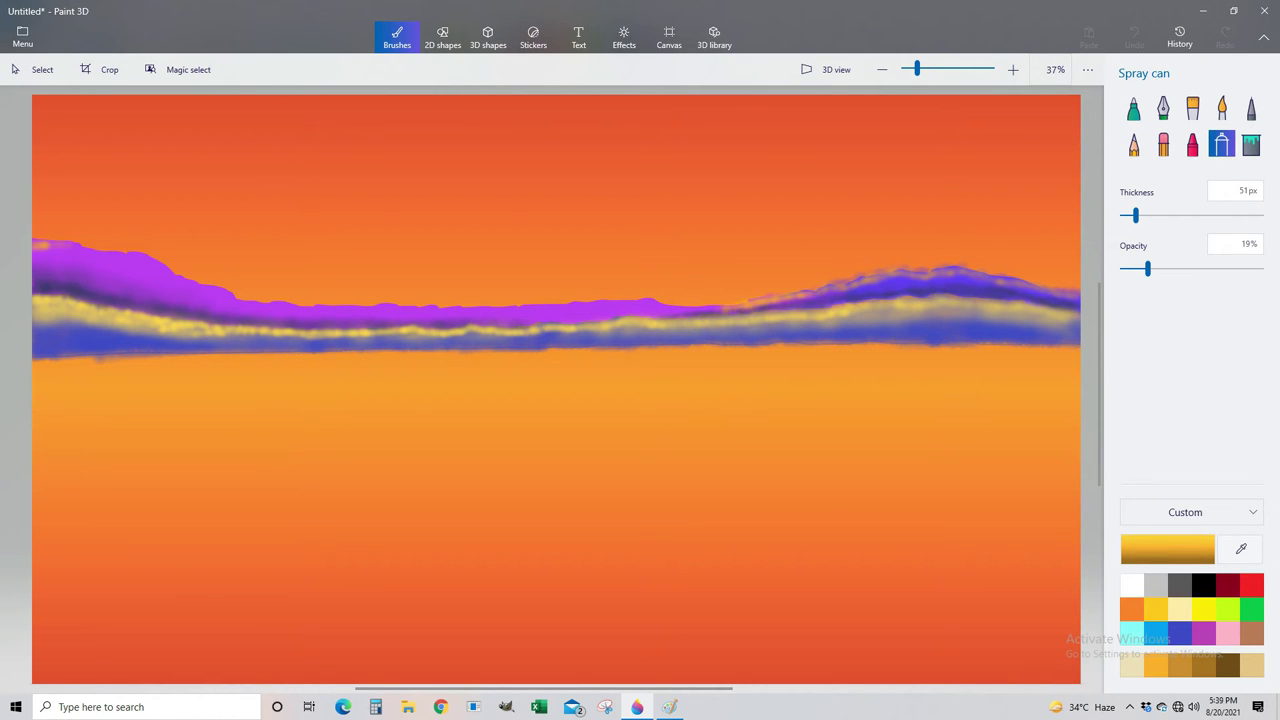
- Draw a sun-sized circle above the hills with a solid fill
{"action": "left_click", "coordinate": [1221, 107]}
{"action": "left_click_drag", "start_coordinate": [1147, 268], "coordinate": [1169, 268]}
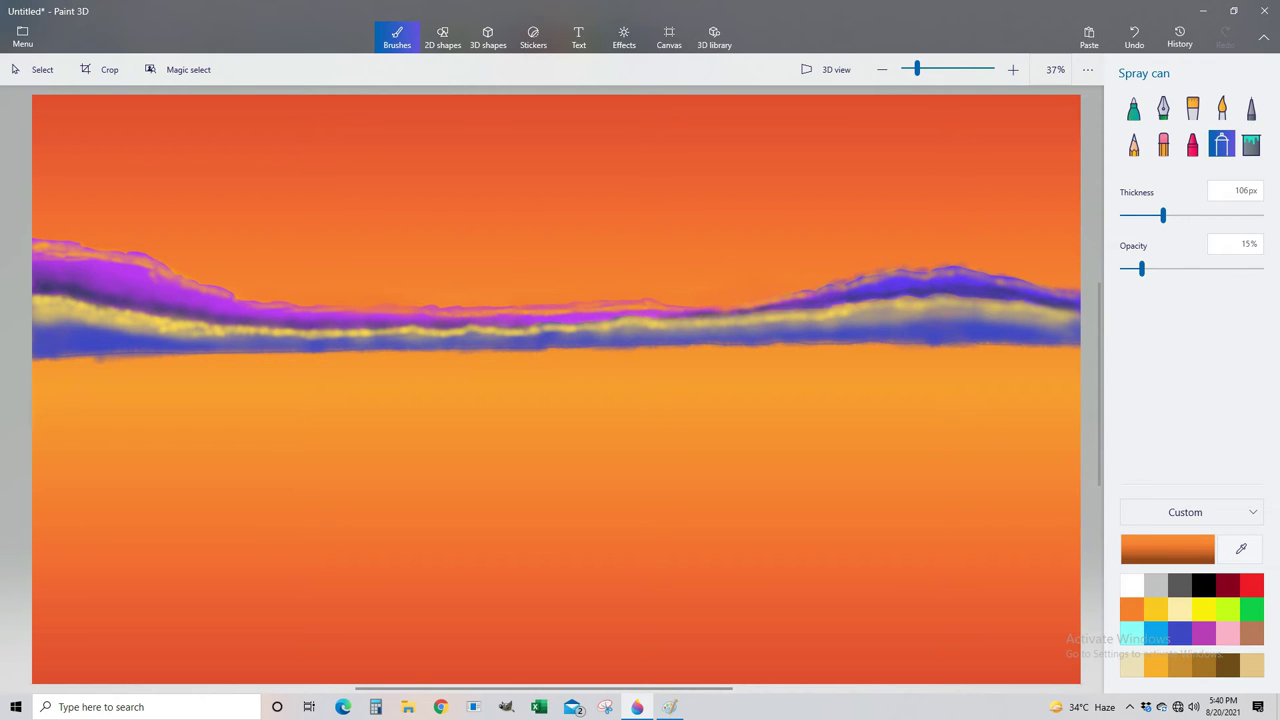
{"action": "left_click", "coordinate": [443, 38]}
{"action": "left_click_drag", "start_coordinate": [530, 228], "coordinate": [600, 296]}
{"action": "left_click_drag", "start_coordinate": [600, 228], "coordinate": [592, 240]}
{"action": "left_click", "coordinate": [1200, 134]}
- Make the circle pale yellow and spray a faint glow around the sun
{"action": "left_click", "coordinate": [1133, 134]}
{"action": "left_click", "coordinate": [1100, 250]}
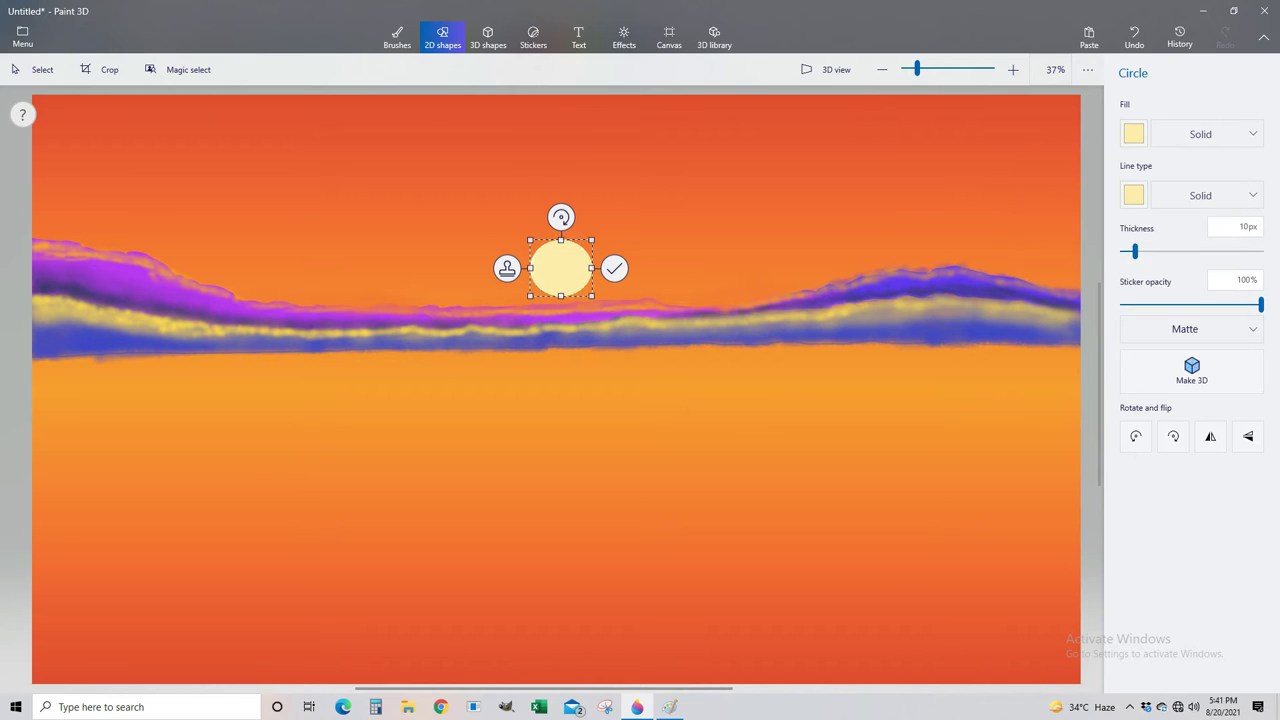
{"action": "left_click", "coordinate": [397, 38]}
{"action": "left_click_drag", "start_coordinate": [1143, 269], "coordinate": [1146, 269]}
{"action": "left_click_drag", "start_coordinate": [578, 234], "coordinate": [608, 276]}
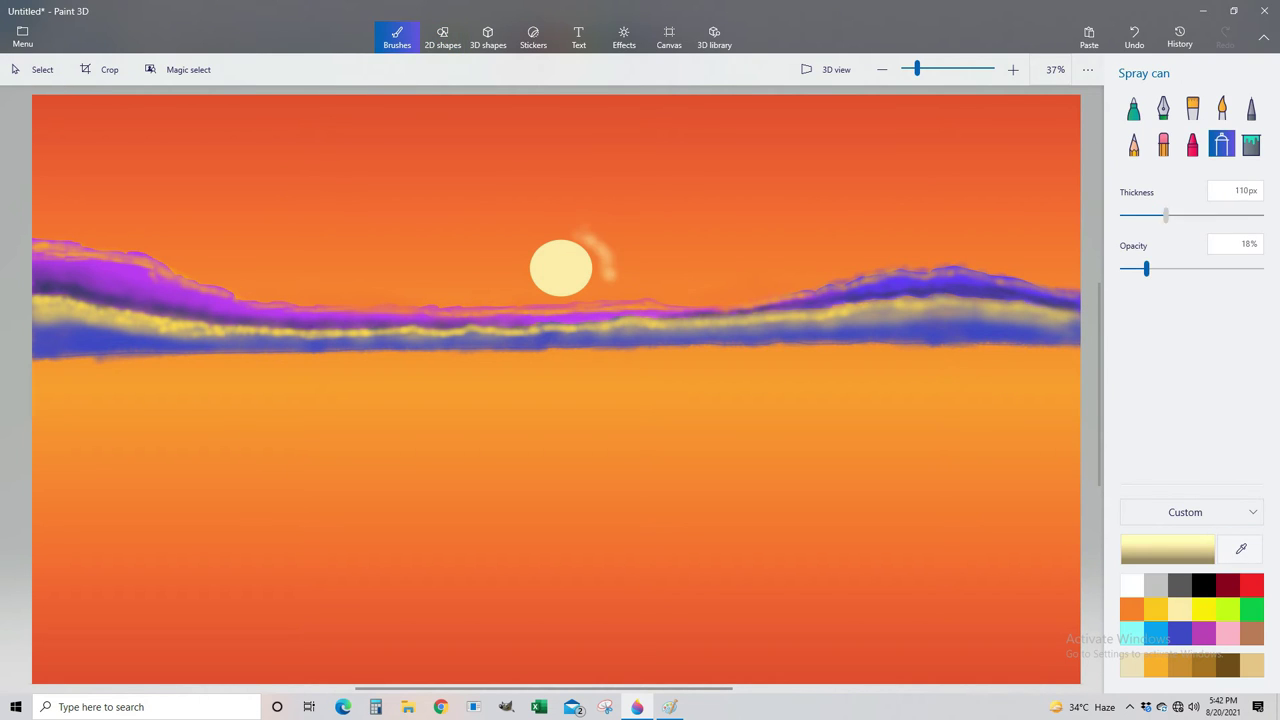
{"action": "left_click_drag", "start_coordinate": [1165, 215], "coordinate": [1207, 215]}
{"action": "left_click_drag", "start_coordinate": [1146, 269], "coordinate": [1141, 269]}
{"action": "left_click_drag", "start_coordinate": [540, 250], "coordinate": [580, 290]}
{"action": "left_click_drag", "start_coordinate": [500, 240], "coordinate": [620, 230]}
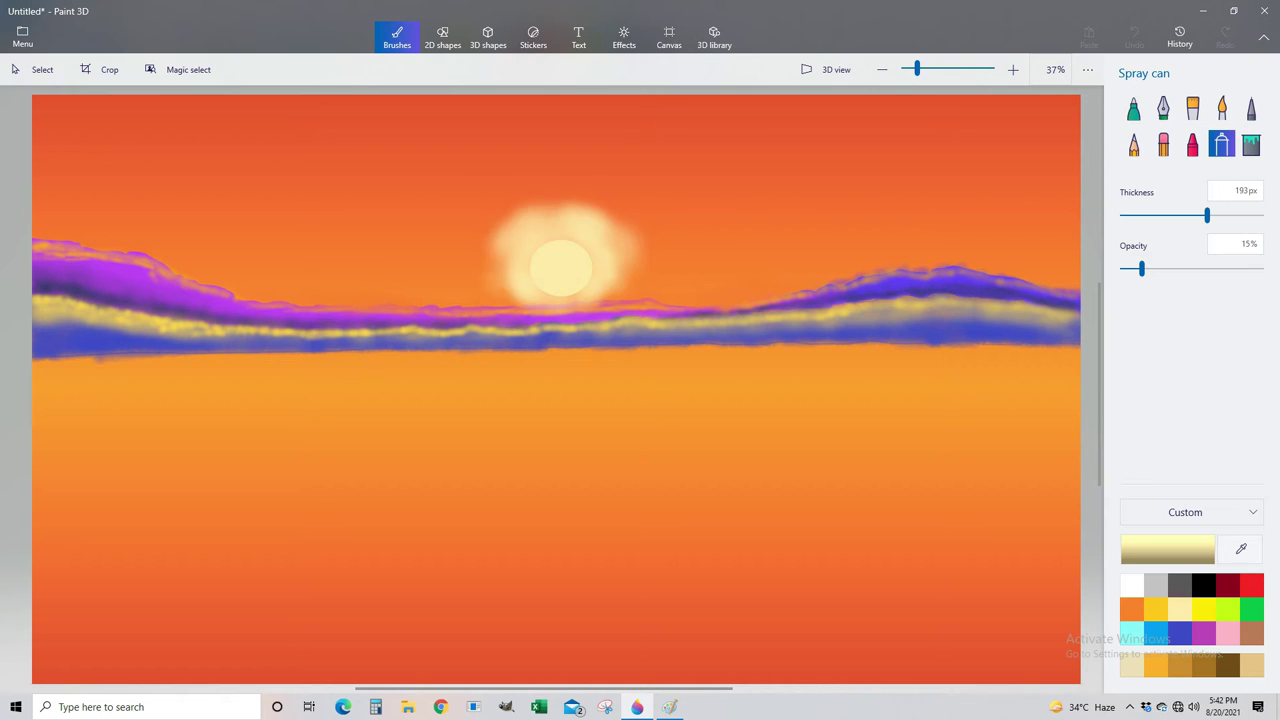
{"action": "left_click_drag", "start_coordinate": [500, 270], "coordinate": [630, 260]}
- Widen the sun's glow as a faint mist, toning parts with sampled orange
{"action": "left_click_drag", "start_coordinate": [1141, 269], "coordinate": [1130, 269]}
{"action": "mouse_move", "coordinate": [620, 200]}
{"action": "left_mouse_down"}
{"action": "mouse_move", "coordinate": [480, 215]}
{"action": "mouse_move", "coordinate": [470, 300]}
{"action": "left_mouse_up"}
{"action": "left_click_drag", "start_coordinate": [1130, 269], "coordinate": [1125, 269]}
{"action": "left_click_drag", "start_coordinate": [1207, 215], "coordinate": [1229, 215]}
{"action": "left_click_drag", "start_coordinate": [630, 190], "coordinate": [680, 250]}
{"action": "mouse_move", "coordinate": [680, 300]}
{"action": "left_mouse_down"}
{"action": "mouse_move", "coordinate": [520, 180]}
{"action": "mouse_move", "coordinate": [440, 290]}
{"action": "left_mouse_up"}
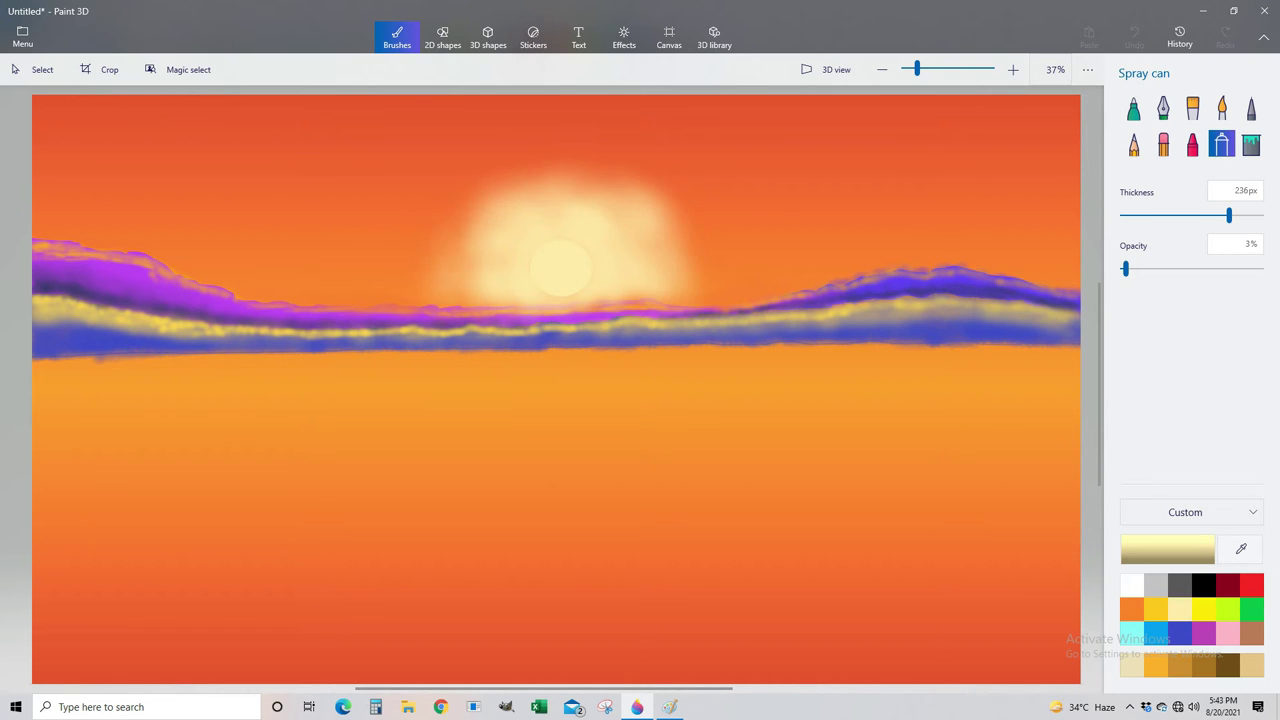
{"action": "left_click_drag", "start_coordinate": [475, 200], "coordinate": [440, 290]}
{"action": "left_click_drag", "start_coordinate": [560, 180], "coordinate": [715, 290]}
{"action": "left_click", "coordinate": [640, 357]}
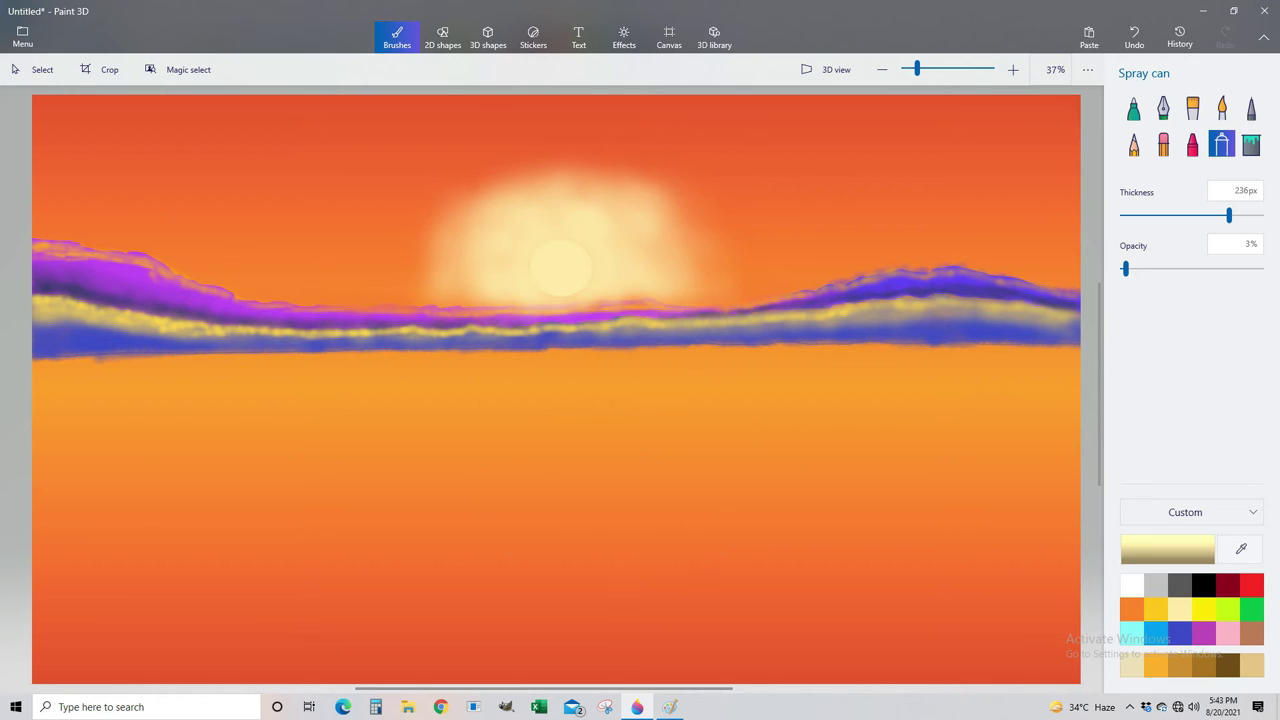
{"action": "left_click_drag", "start_coordinate": [460, 250], "coordinate": [650, 210]}
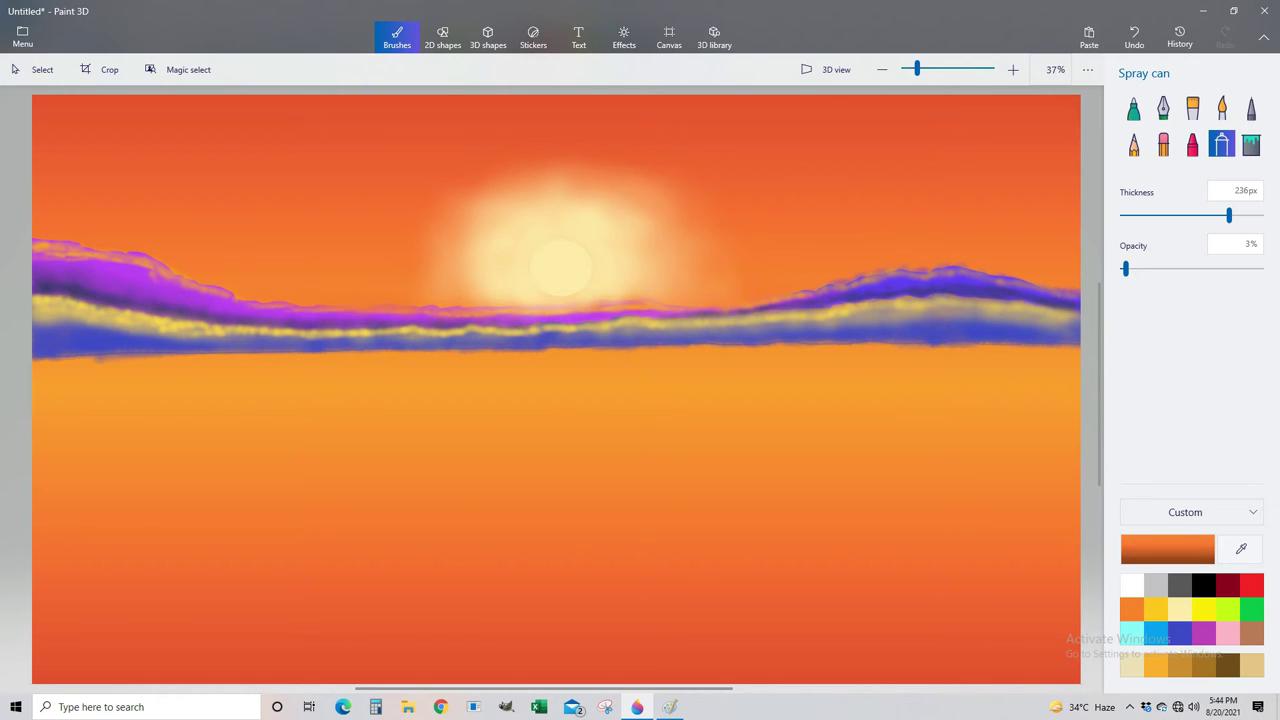
- Spray five pale cream rays from the sun and choose a red pencil
{"action": "left_click", "coordinate": [1179, 608]}
{"action": "left_click_drag", "start_coordinate": [1229, 215], "coordinate": [1140, 215]}
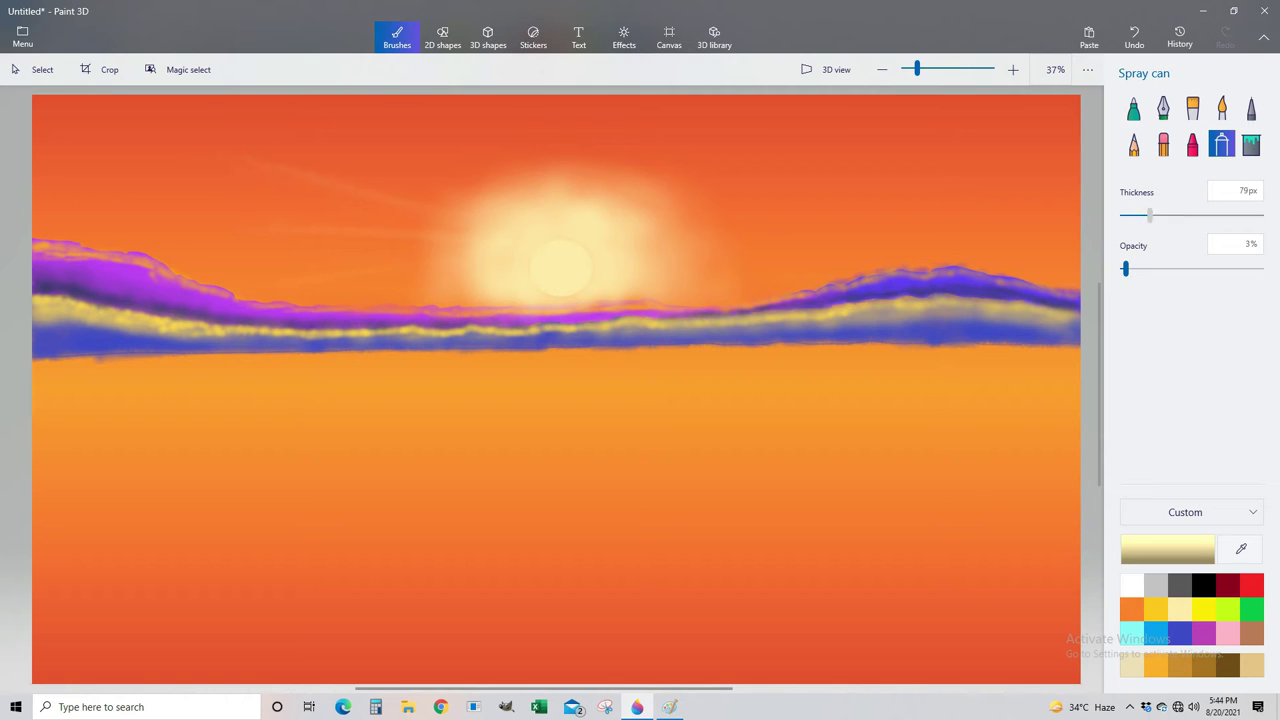
{"action": "left_click_drag", "start_coordinate": [1145, 215], "coordinate": [1163, 215]}
{"action": "left_click_drag", "start_coordinate": [690, 270], "coordinate": [800, 284]}
{"action": "left_click_drag", "start_coordinate": [700, 232], "coordinate": [804, 212]}
{"action": "left_click_drag", "start_coordinate": [660, 200], "coordinate": [716, 164]}
{"action": "left_click_drag", "start_coordinate": [606, 170], "coordinate": [586, 134]}
{"action": "left_click_drag", "start_coordinate": [500, 170], "coordinate": [458, 136]}
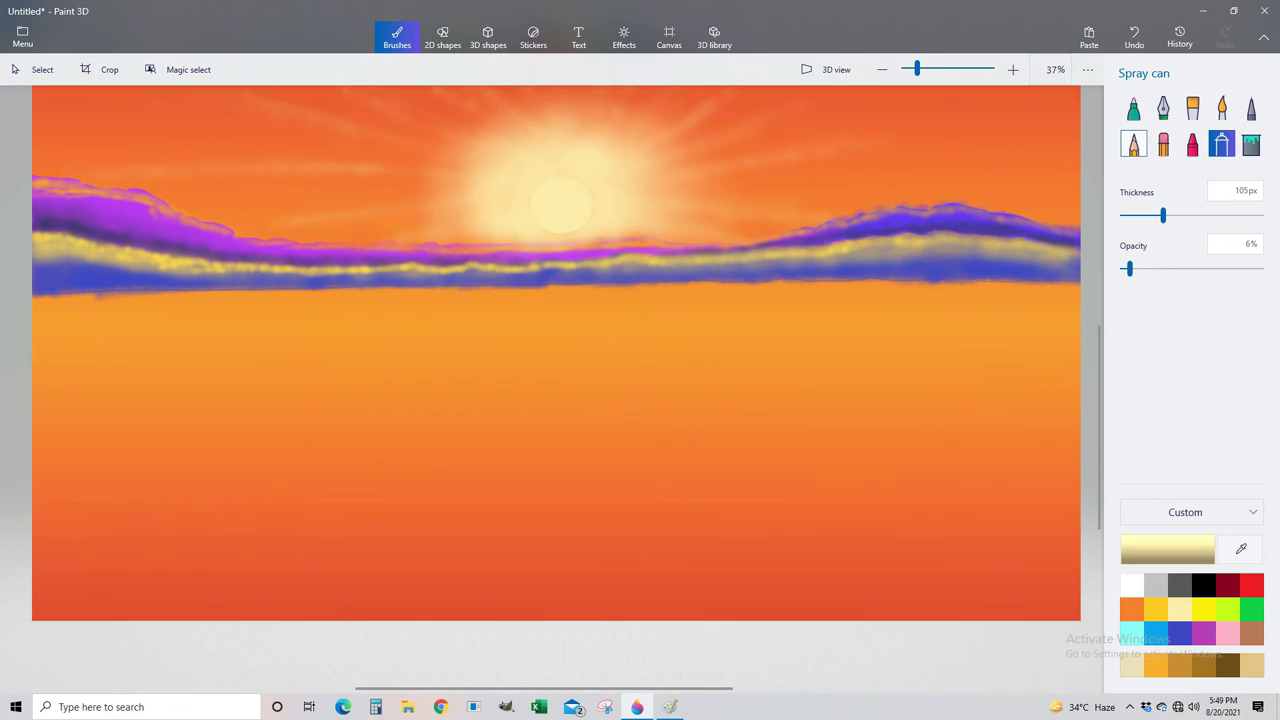
{"action": "left_click", "coordinate": [1133, 144]}
{"action": "left_click", "coordinate": [1251, 584]}
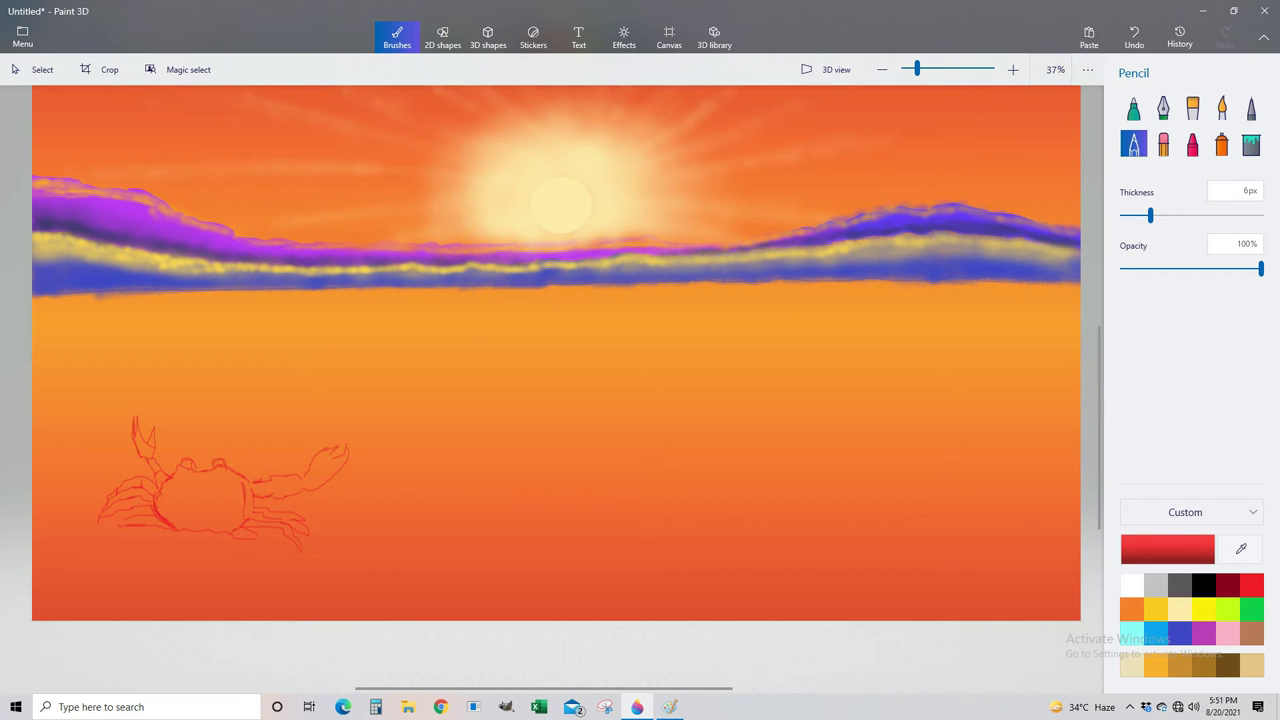
- Paint the crab's body solid dark brown with the Marker
{"action": "left_click", "coordinate": [1133, 107]}
{"action": "left_click_drag", "start_coordinate": [215, 514], "coordinate": [226, 466]}
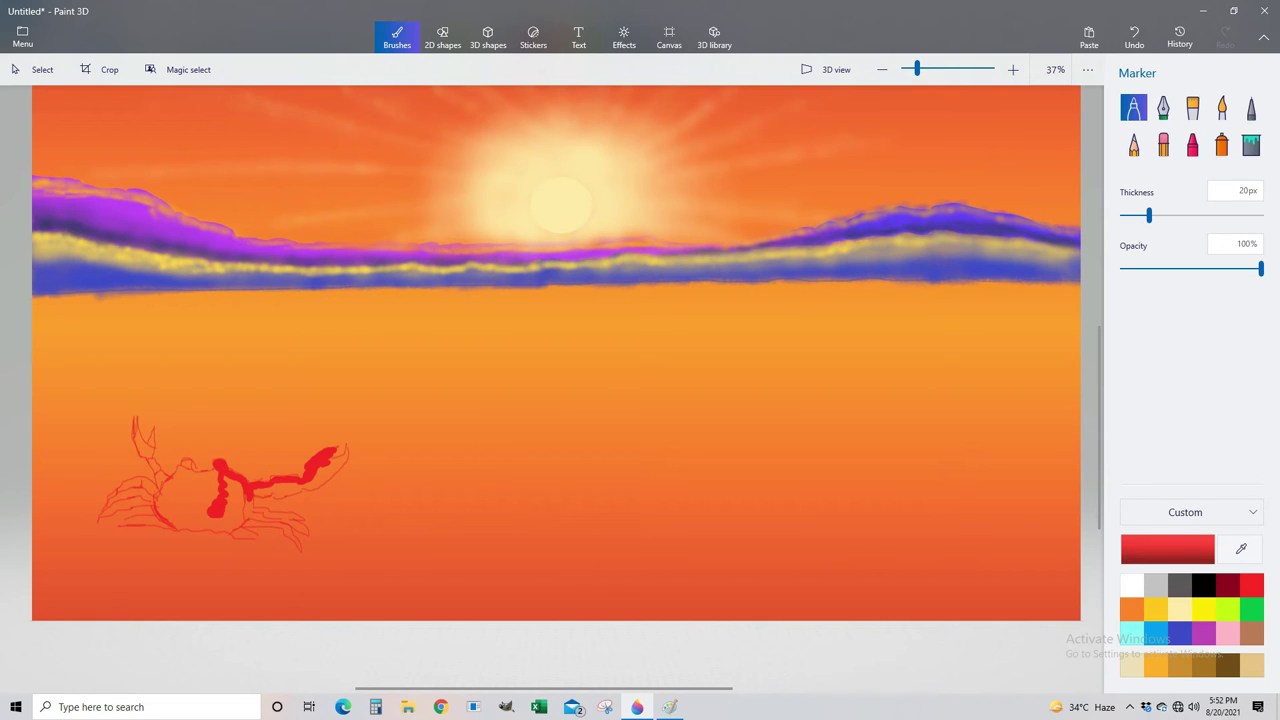
{"action": "left_click", "coordinate": [187, 478]}
{"action": "scroll", "coordinate": [300, 480], "scroll_direction": "up", "scroll_amount": 5}
{"action": "left_click_drag", "start_coordinate": [432, 522], "coordinate": [410, 606]}
{"action": "mouse_move", "coordinate": [493, 512]}
{"action": "left_mouse_down"}
{"action": "mouse_move", "coordinate": [540, 570]}
{"action": "mouse_move", "coordinate": [412, 606]}
{"action": "left_mouse_up"}
{"action": "mouse_move", "coordinate": [351, 434]}
{"action": "left_mouse_down"}
{"action": "mouse_move", "coordinate": [358, 480]}
{"action": "mouse_move", "coordinate": [381, 456]}
{"action": "left_mouse_up"}
- Paint the crab's left and right legs and right claw arm in dark brown
{"action": "scroll", "coordinate": [900, 544], "scroll_direction": "up", "scroll_amount": 2}
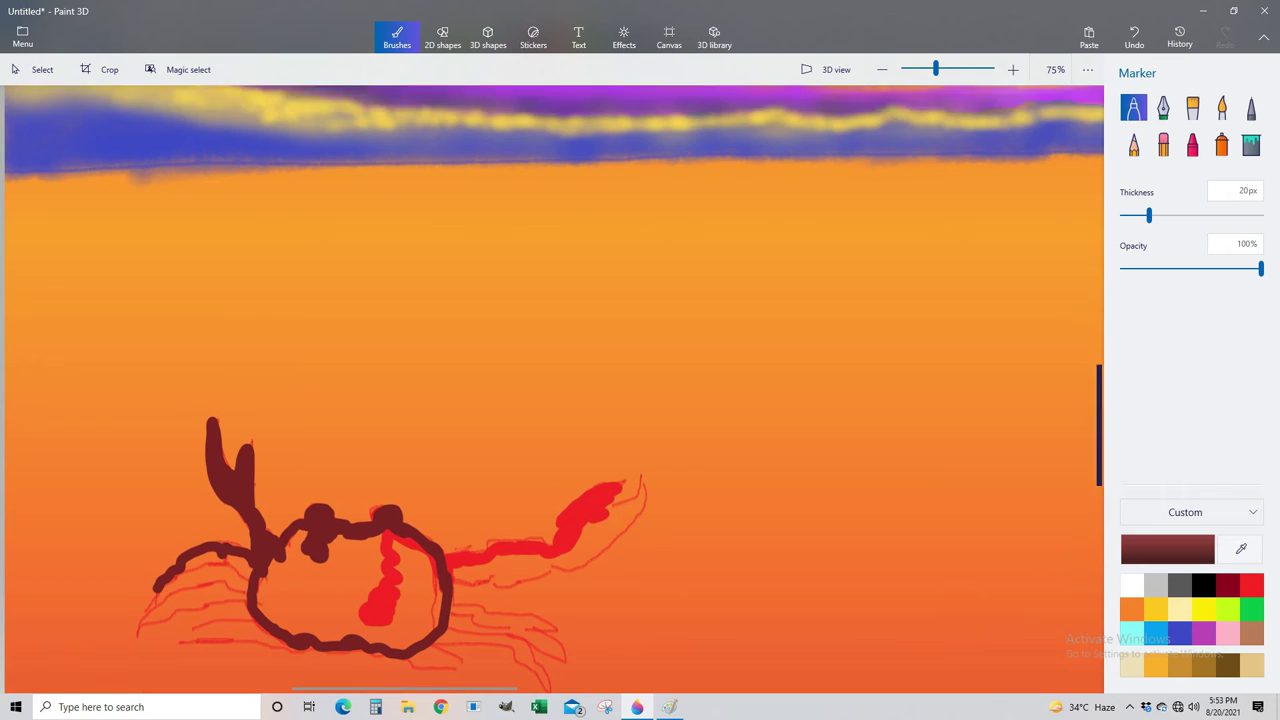
{"action": "left_click_drag", "start_coordinate": [255, 528], "coordinate": [136, 612]}
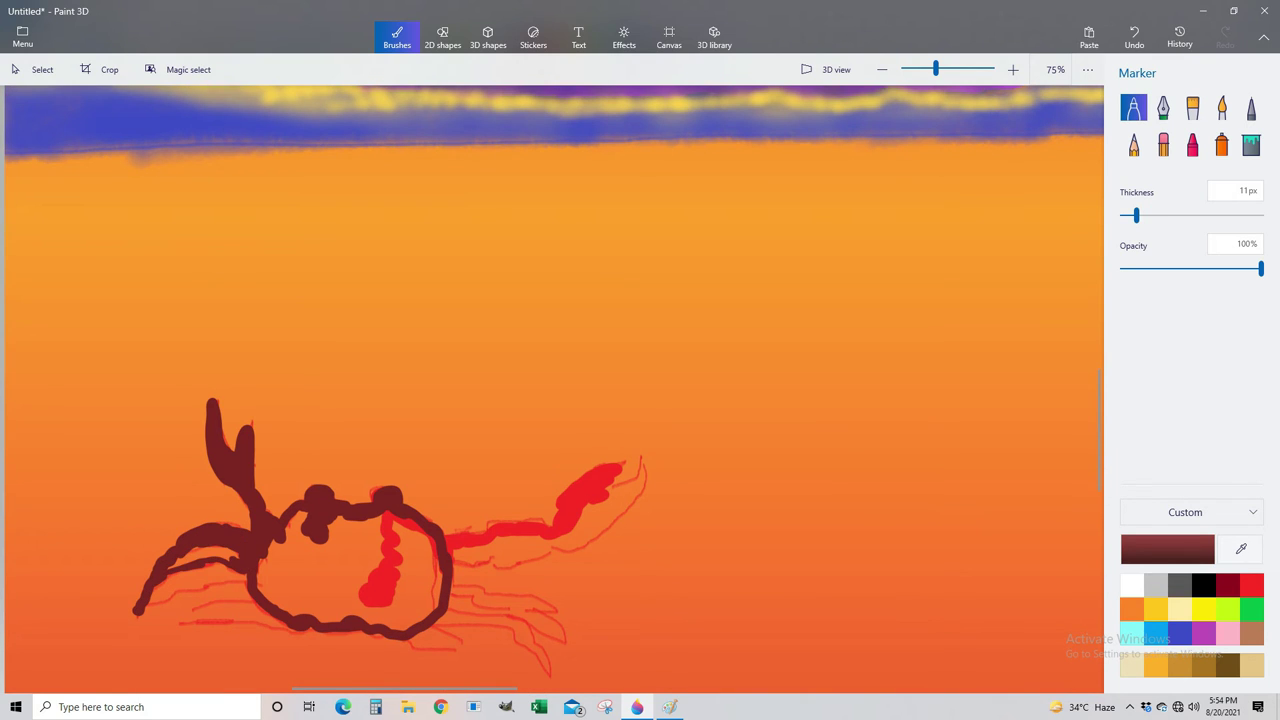
{"action": "mouse_move", "coordinate": [240, 550]}
{"action": "left_mouse_down"}
{"action": "mouse_move", "coordinate": [185, 556]}
{"action": "mouse_move", "coordinate": [245, 578]}
{"action": "left_mouse_up"}
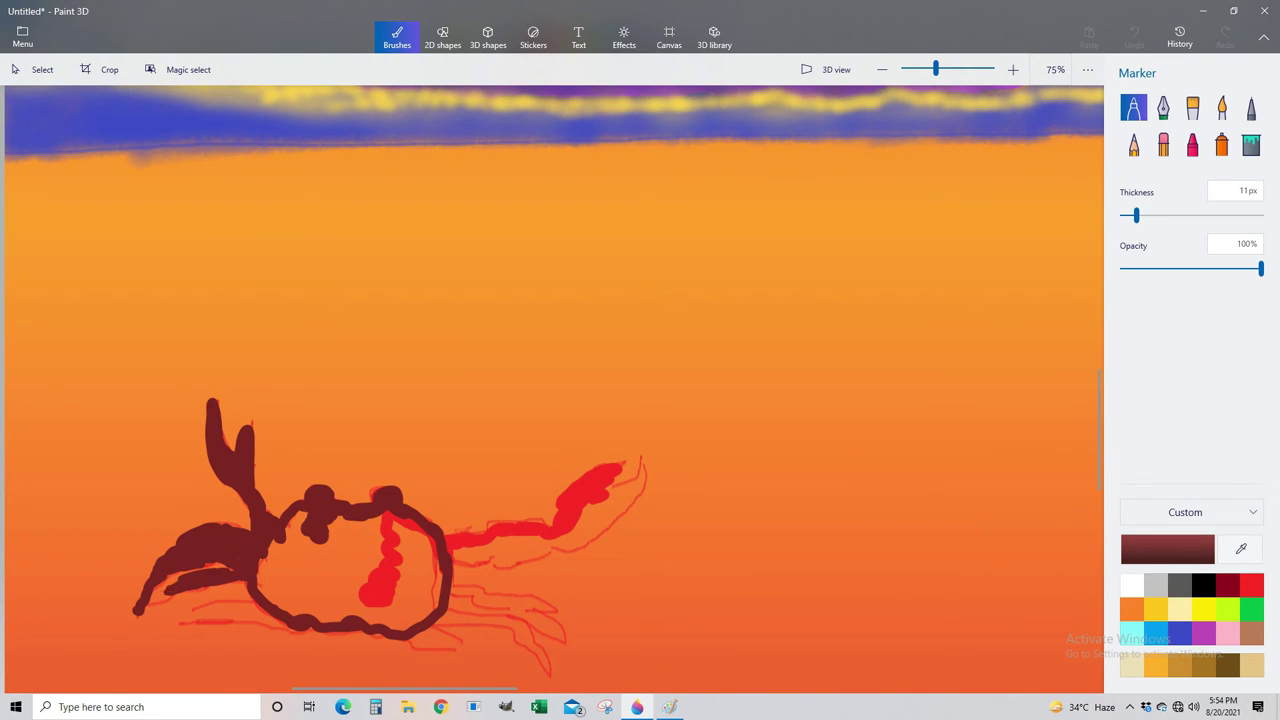
{"action": "left_click_drag", "start_coordinate": [275, 625], "coordinate": [172, 622]}
{"action": "mouse_move", "coordinate": [405, 638]}
{"action": "left_mouse_down"}
{"action": "mouse_move", "coordinate": [465, 618]}
{"action": "mouse_move", "coordinate": [530, 645]}
{"action": "left_mouse_up"}
{"action": "mouse_move", "coordinate": [450, 590]}
{"action": "left_mouse_down"}
{"action": "mouse_move", "coordinate": [545, 618]}
{"action": "mouse_move", "coordinate": [565, 650]}
{"action": "left_mouse_up"}
{"action": "left_click_drag", "start_coordinate": [450, 603], "coordinate": [535, 622]}
{"action": "mouse_move", "coordinate": [455, 572]}
{"action": "left_mouse_down"}
{"action": "mouse_move", "coordinate": [505, 548]}
{"action": "mouse_move", "coordinate": [448, 545]}
{"action": "mouse_move", "coordinate": [555, 525]}
{"action": "mouse_move", "coordinate": [558, 536]}
{"action": "mouse_move", "coordinate": [645, 462]}
{"action": "left_mouse_up"}
{"action": "mouse_move", "coordinate": [550, 535]}
{"action": "left_mouse_down"}
{"action": "mouse_move", "coordinate": [640, 475]}
{"action": "mouse_move", "coordinate": [562, 511]}
{"action": "left_mouse_up"}
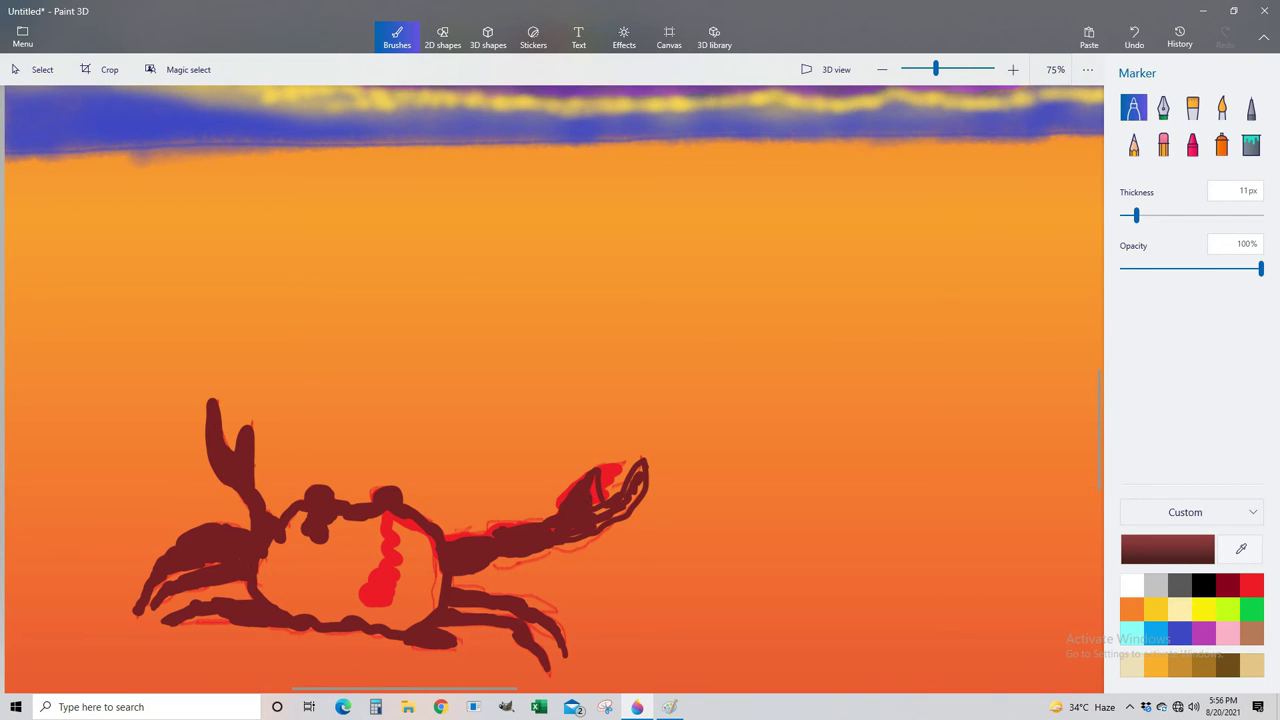
- Fill the rest of the crab body, thin the marker, and pick a darker spray colour
{"action": "left_click_drag", "start_coordinate": [1136, 215], "coordinate": [1164, 215]}
{"action": "mouse_move", "coordinate": [330, 600]}
{"action": "left_mouse_down"}
{"action": "mouse_move", "coordinate": [390, 555]}
{"action": "mouse_move", "coordinate": [435, 615]}
{"action": "mouse_move", "coordinate": [265, 520]}
{"action": "mouse_move", "coordinate": [290, 590]}
{"action": "left_mouse_up"}
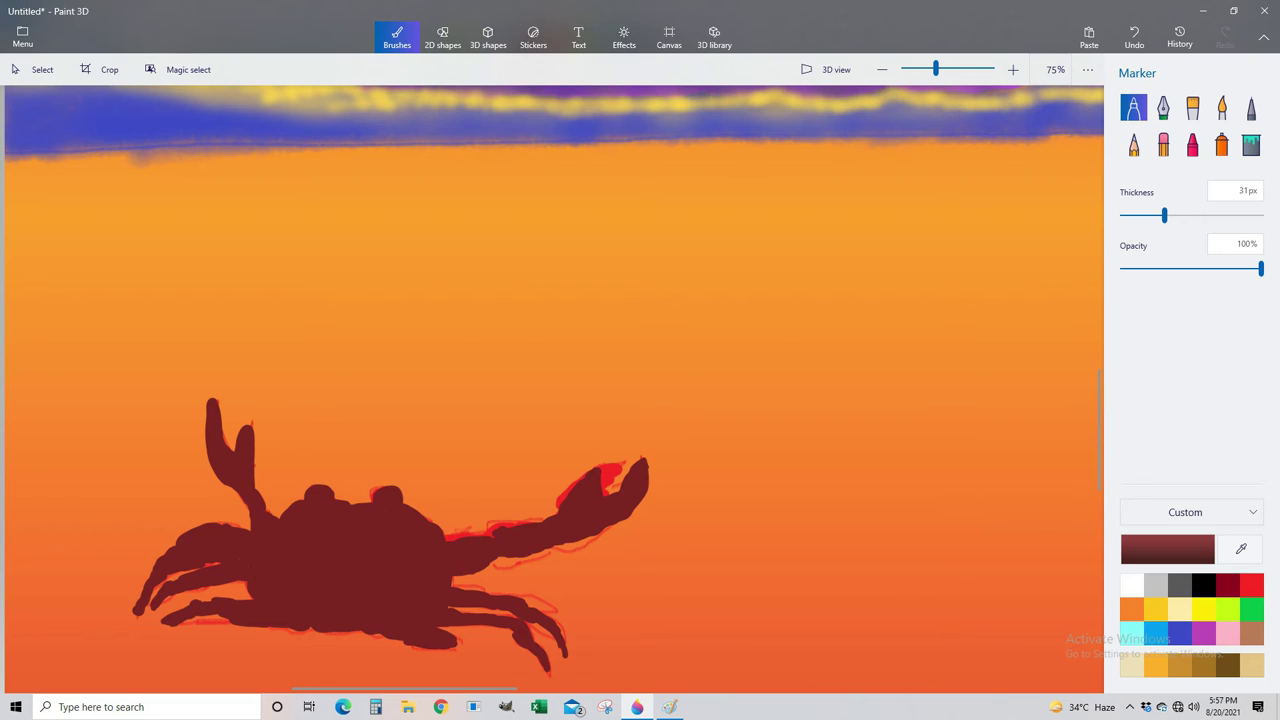
{"action": "left_click_drag", "start_coordinate": [1164, 215], "coordinate": [1126, 215]}
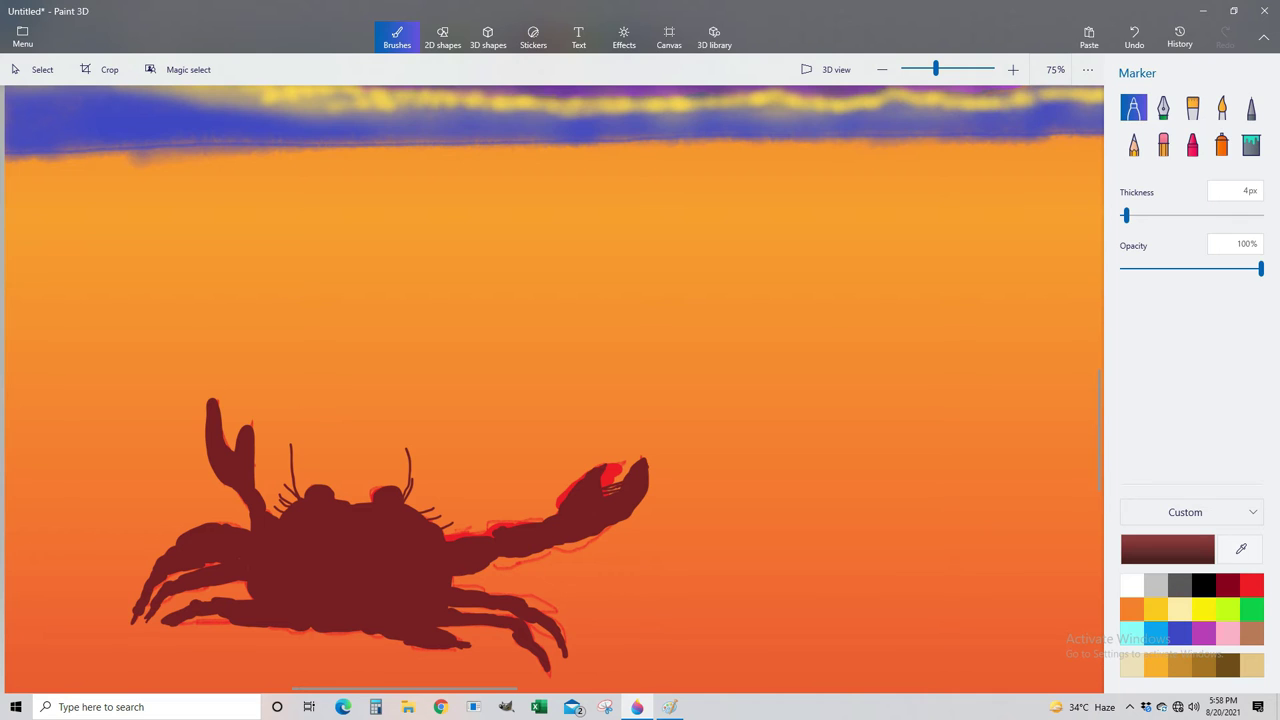
{"action": "left_click", "coordinate": [1221, 145]}
{"action": "left_click", "coordinate": [1167, 549]}
- Spray dark shading over the crab's body, left arm and left legs
{"action": "left_click", "coordinate": [566, 486]}
{"action": "mouse_move", "coordinate": [290, 495]}
{"action": "left_mouse_down"}
{"action": "mouse_move", "coordinate": [300, 560]}
{"action": "mouse_move", "coordinate": [280, 600]}
{"action": "left_mouse_up"}
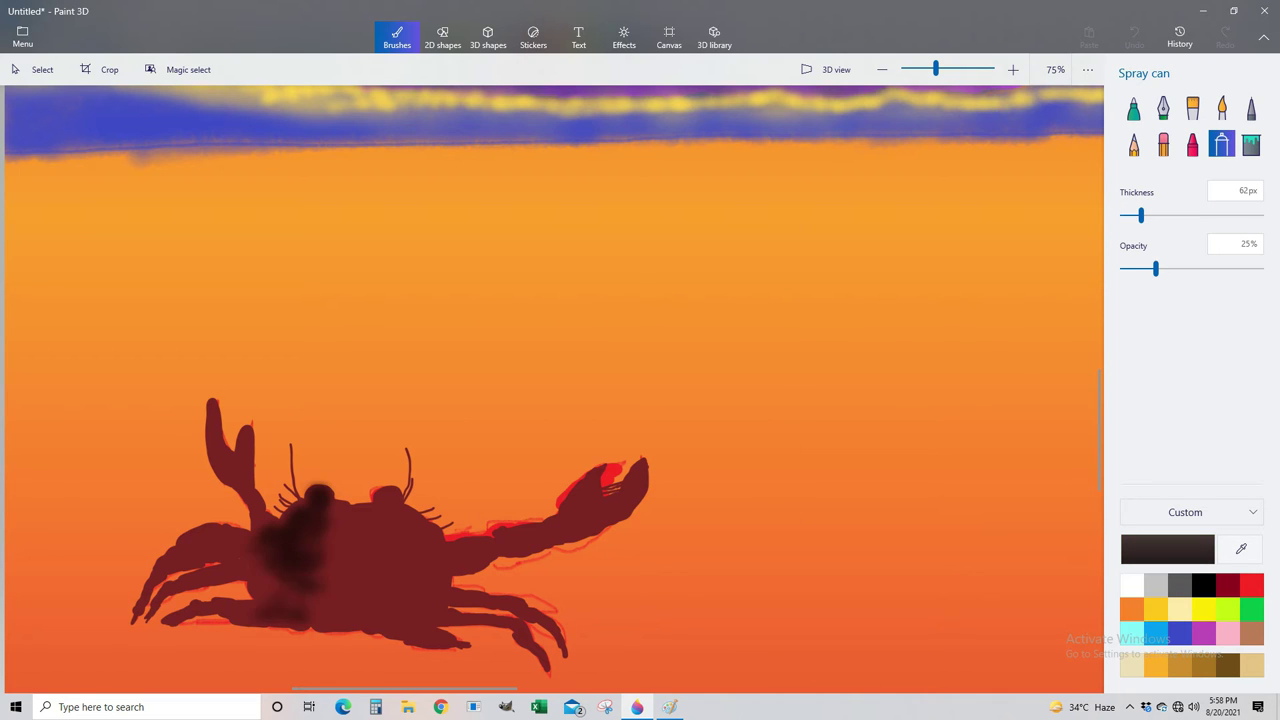
{"action": "scroll", "coordinate": [435, 505], "scroll_direction": "up", "scroll_amount": 3}
{"action": "left_click_drag", "start_coordinate": [948, 69], "coordinate": [933, 69]}
{"action": "left_click_drag", "start_coordinate": [1140, 215], "coordinate": [1128, 215]}
{"action": "left_click_drag", "start_coordinate": [100, 388], "coordinate": [125, 440]}
{"action": "left_click_drag", "start_coordinate": [1155, 269], "coordinate": [1192, 269]}
{"action": "mouse_move", "coordinate": [90, 330]}
{"action": "left_mouse_down"}
{"action": "mouse_move", "coordinate": [115, 420]}
{"action": "mouse_move", "coordinate": [30, 490]}
{"action": "mouse_move", "coordinate": [125, 485]}
{"action": "mouse_move", "coordinate": [125, 528]}
{"action": "left_mouse_up"}
- Shade the crab's belly, right legs, claw and body edge with darker spray
{"action": "left_click_drag", "start_coordinate": [1128, 215], "coordinate": [1123, 215]}
{"action": "mouse_move", "coordinate": [105, 520]}
{"action": "left_mouse_down"}
{"action": "mouse_move", "coordinate": [45, 530]}
{"action": "mouse_move", "coordinate": [30, 515]}
{"action": "left_mouse_up"}
{"action": "mouse_move", "coordinate": [290, 532]}
{"action": "left_mouse_down"}
{"action": "mouse_move", "coordinate": [365, 532]}
{"action": "mouse_move", "coordinate": [402, 572]}
{"action": "mouse_move", "coordinate": [420, 565]}
{"action": "left_mouse_up"}
{"action": "mouse_move", "coordinate": [308, 485]}
{"action": "left_mouse_down"}
{"action": "mouse_move", "coordinate": [404, 460]}
{"action": "mouse_move", "coordinate": [496, 398]}
{"action": "mouse_move", "coordinate": [295, 475]}
{"action": "mouse_move", "coordinate": [265, 555]}
{"action": "mouse_move", "coordinate": [240, 552]}
{"action": "left_mouse_up"}
{"action": "left_click_drag", "start_coordinate": [1192, 269], "coordinate": [1134, 269]}
{"action": "left_click_drag", "start_coordinate": [1123, 215], "coordinate": [1135, 215]}
{"action": "mouse_move", "coordinate": [275, 465]}
{"action": "left_mouse_down"}
{"action": "mouse_move", "coordinate": [260, 520]}
{"action": "mouse_move", "coordinate": [235, 460]}
{"action": "left_mouse_up"}
- Sample the orange sand colour and set up a low-opacity Watercolour brush
{"action": "left_click", "coordinate": [1240, 548]}
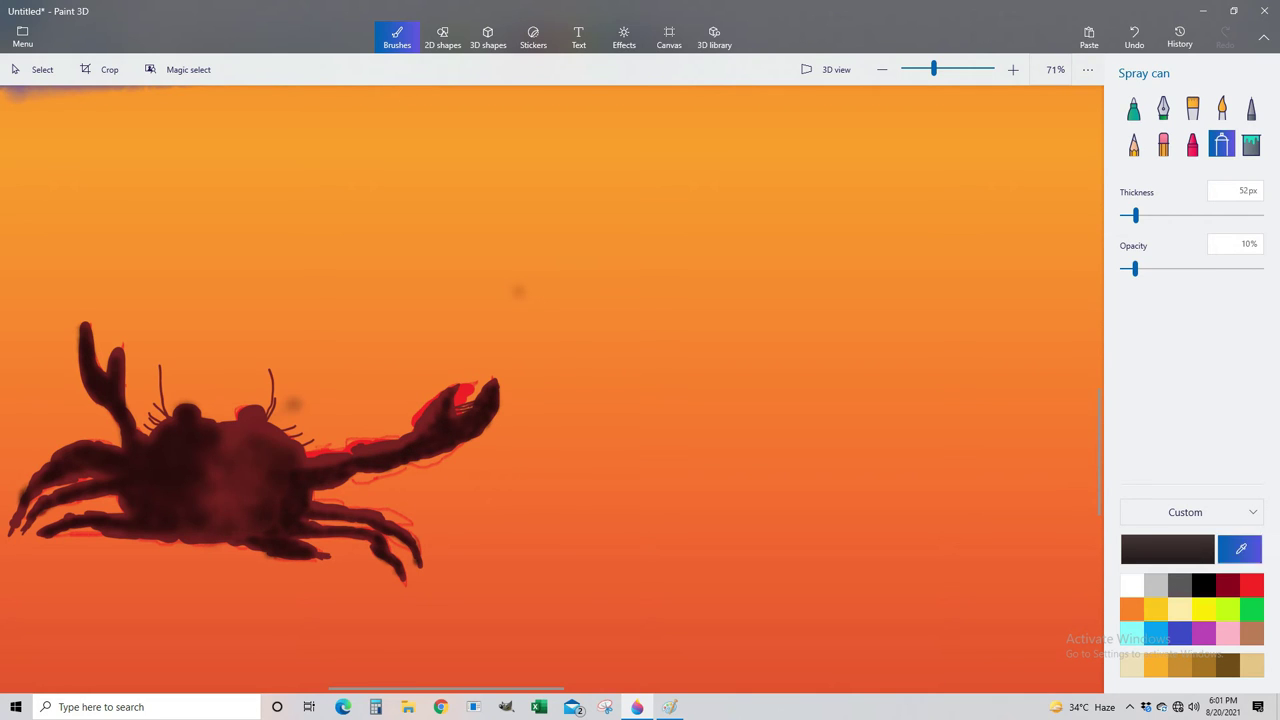
{"action": "left_click", "coordinate": [518, 291]}
{"action": "left_click", "coordinate": [1221, 107]}
{"action": "left_click_drag", "start_coordinate": [1168, 269], "coordinate": [1158, 269]}
{"action": "left_click_drag", "start_coordinate": [933, 69], "coordinate": [914, 69]}
{"action": "scroll", "coordinate": [620, 310], "scroll_direction": "right", "scroll_amount": 3}
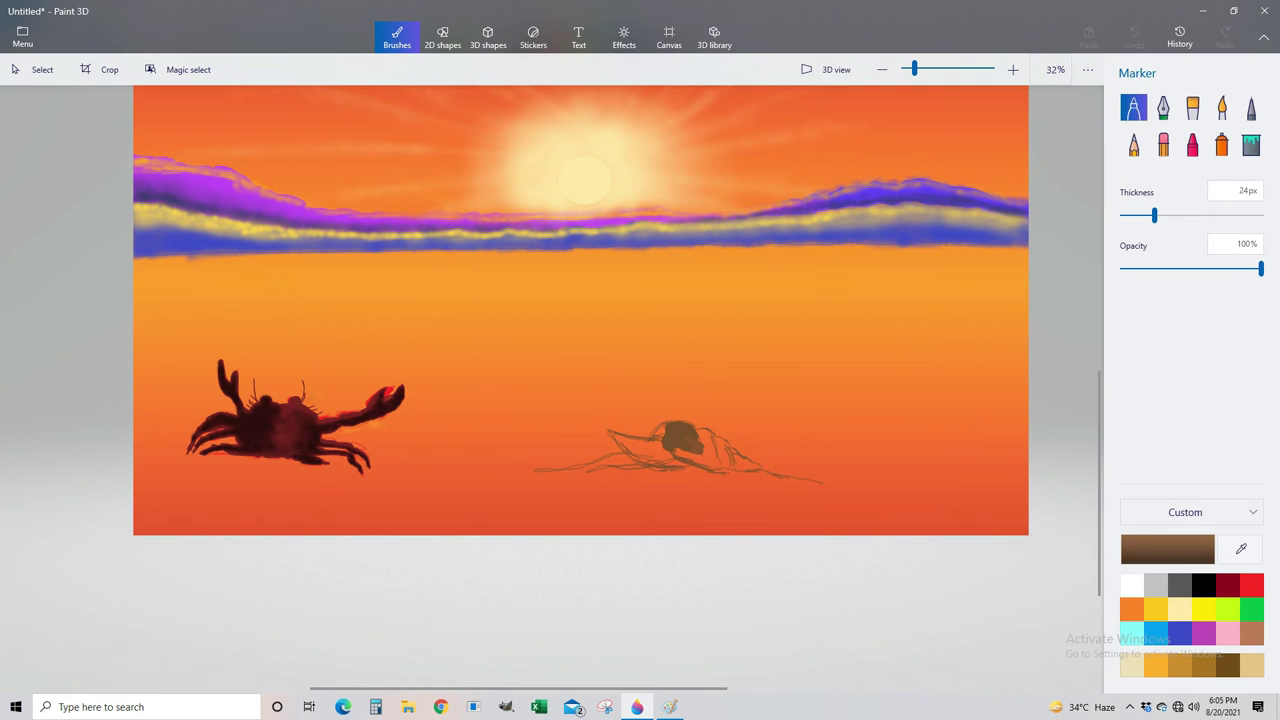
- Outline the shell's left loop and a dark rock, then choose a golden sand colour
{"action": "left_click_drag", "start_coordinate": [740, 468], "coordinate": [612, 432]}
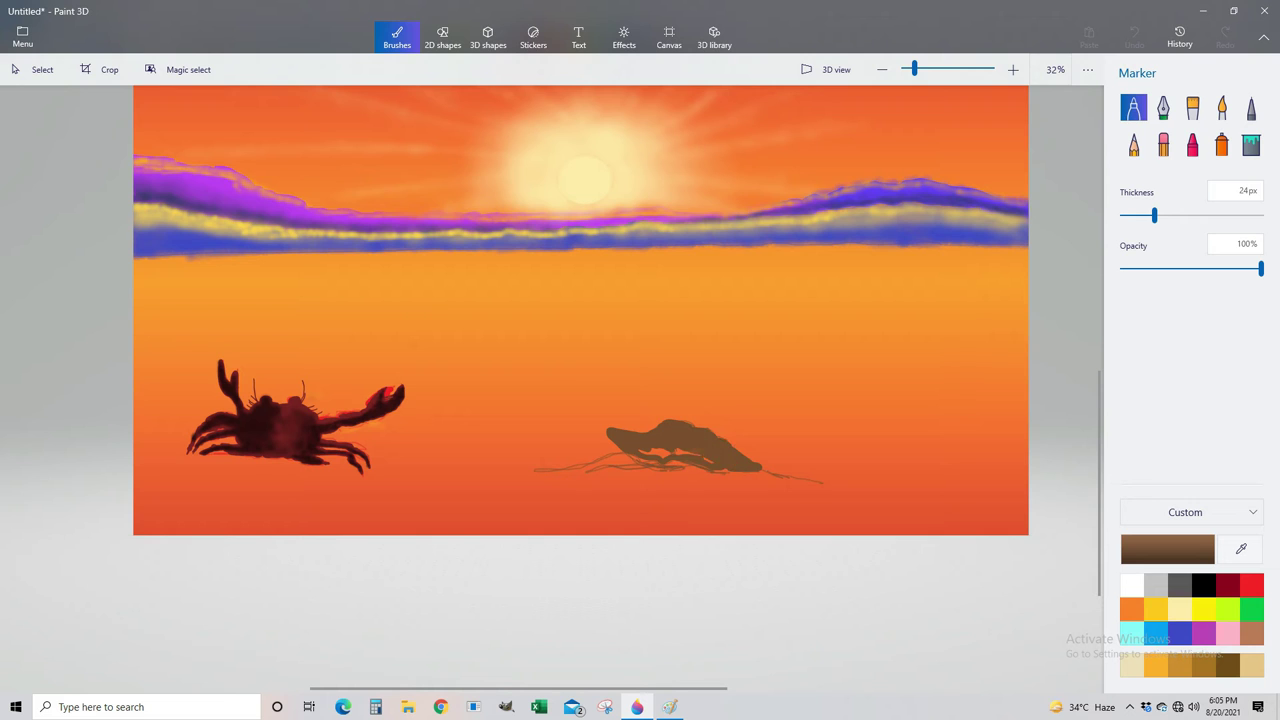
{"action": "mouse_move", "coordinate": [457, 430]}
{"action": "left_mouse_down"}
{"action": "mouse_move", "coordinate": [526, 434]}
{"action": "mouse_move", "coordinate": [518, 418]}
{"action": "left_mouse_up"}
{"action": "left_click", "coordinate": [1241, 548]}
{"action": "left_click", "coordinate": [557, 489]}
- Lay a faint golden stroke under the shell and a thick golden band along the bottom
{"action": "left_click", "coordinate": [1221, 107]}
{"action": "left_click_drag", "start_coordinate": [1261, 268], "coordinate": [1168, 268]}
{"action": "left_click_drag", "start_coordinate": [650, 482], "coordinate": [825, 488]}
{"action": "left_click_drag", "start_coordinate": [1168, 268], "coordinate": [1261, 268]}
{"action": "left_click_drag", "start_coordinate": [1166, 215], "coordinate": [1209, 215]}
{"action": "left_click_drag", "start_coordinate": [1020, 515], "coordinate": [490, 455]}
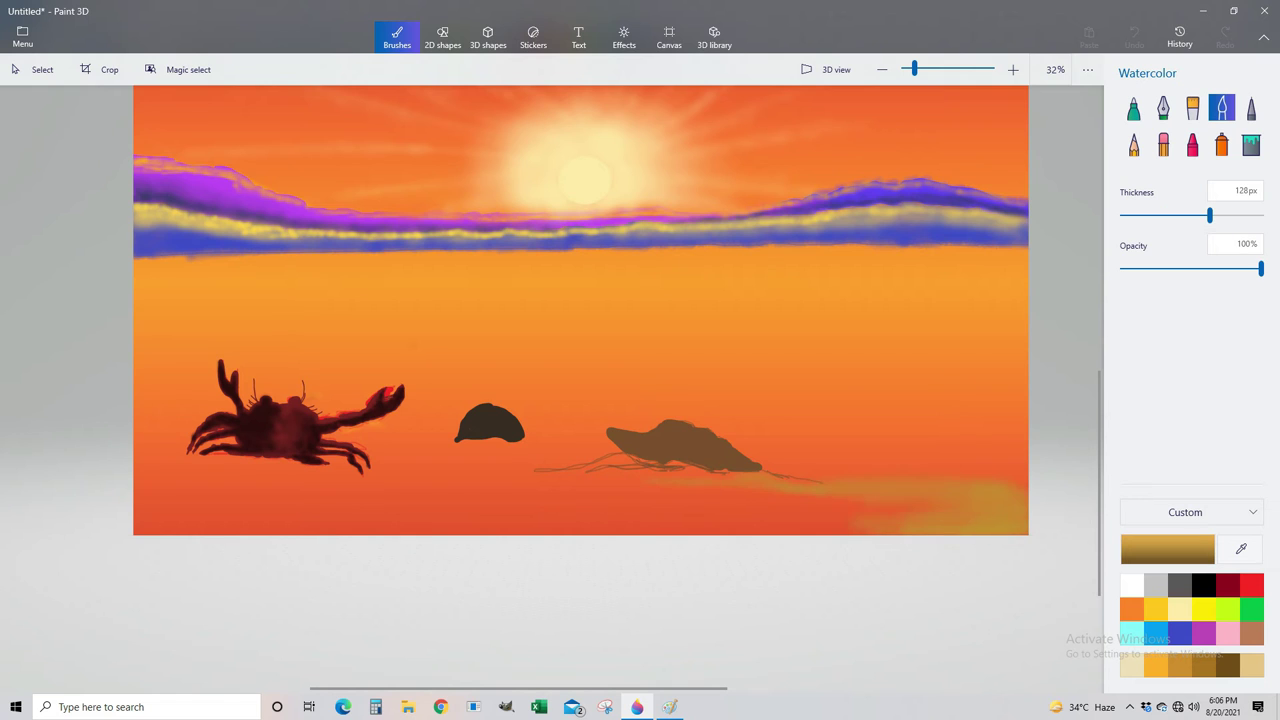
- Fill the beach below the crab and rocks with gold using a thicker Marker
{"action": "left_click", "coordinate": [1133, 107]}
{"action": "left_click_drag", "start_coordinate": [180, 528], "coordinate": [320, 512]}
{"action": "left_click_drag", "start_coordinate": [1163, 215], "coordinate": [1192, 215]}
{"action": "left_click_drag", "start_coordinate": [260, 525], "coordinate": [950, 525]}
{"action": "mouse_move", "coordinate": [836, 505]}
{"action": "left_mouse_down"}
{"action": "mouse_move", "coordinate": [244, 500]}
{"action": "mouse_move", "coordinate": [648, 485]}
{"action": "left_mouse_up"}
{"action": "mouse_move", "coordinate": [756, 490]}
{"action": "left_mouse_down"}
{"action": "mouse_move", "coordinate": [524, 460]}
{"action": "mouse_move", "coordinate": [300, 465]}
{"action": "left_mouse_up"}
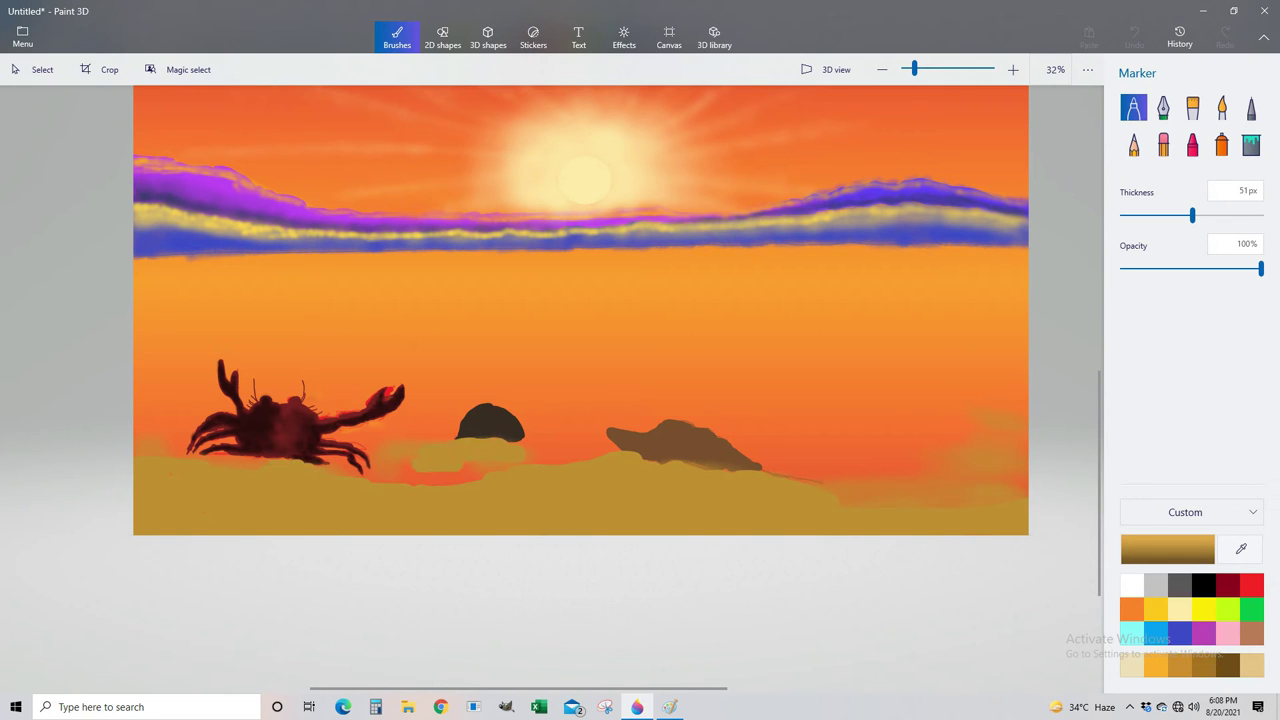
{"action": "left_click_drag", "start_coordinate": [935, 468], "coordinate": [865, 415]}
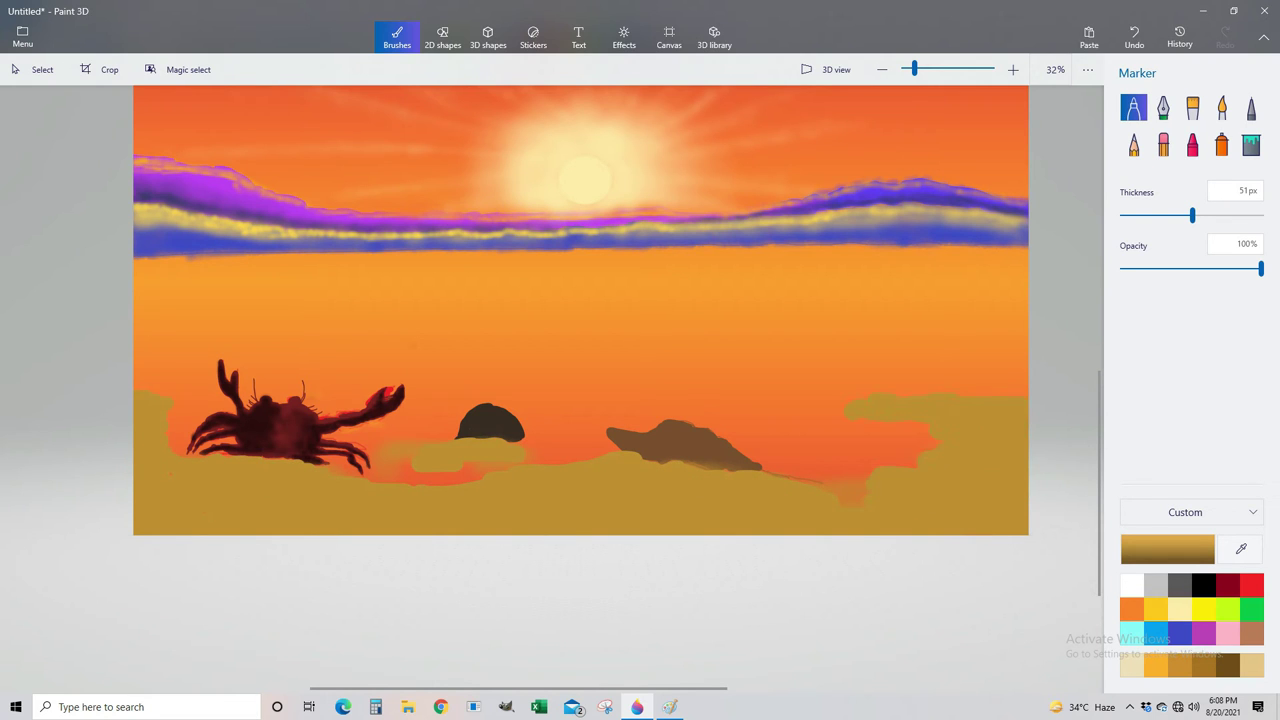
{"action": "left_click_drag", "start_coordinate": [764, 450], "coordinate": [860, 484]}
- Extend the sand beside the brown rock and cover the orange below the rocks
{"action": "scroll", "coordinate": [860, 480], "scroll_direction": "up", "scroll_amount": 3}
{"action": "mouse_move", "coordinate": [934, 504]}
{"action": "left_mouse_down"}
{"action": "mouse_move", "coordinate": [1024, 570]}
{"action": "mouse_move", "coordinate": [940, 515]}
{"action": "mouse_move", "coordinate": [725, 462]}
{"action": "left_mouse_up"}
{"action": "left_click_drag", "start_coordinate": [385, 418], "coordinate": [345, 472]}
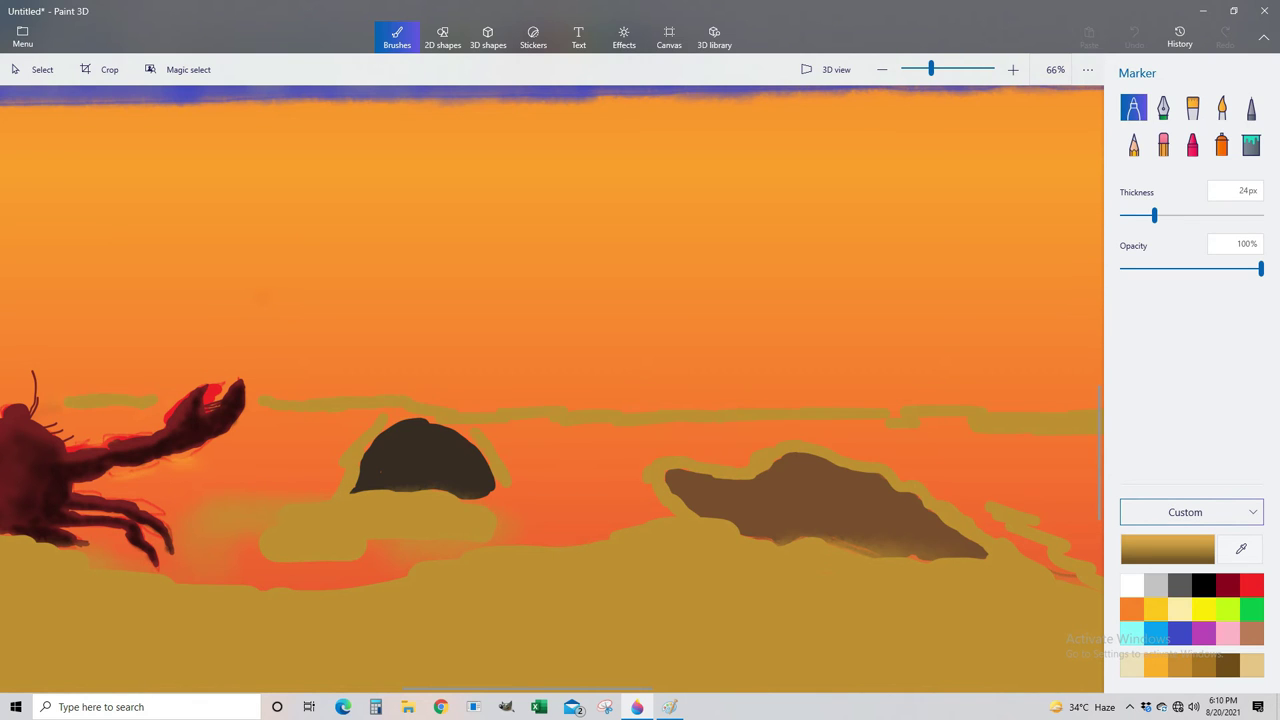
{"action": "left_click_drag", "start_coordinate": [600, 520], "coordinate": [294, 578]}
{"action": "left_click_drag", "start_coordinate": [636, 506], "coordinate": [560, 524]}
{"action": "left_click_drag", "start_coordinate": [258, 540], "coordinate": [362, 586]}
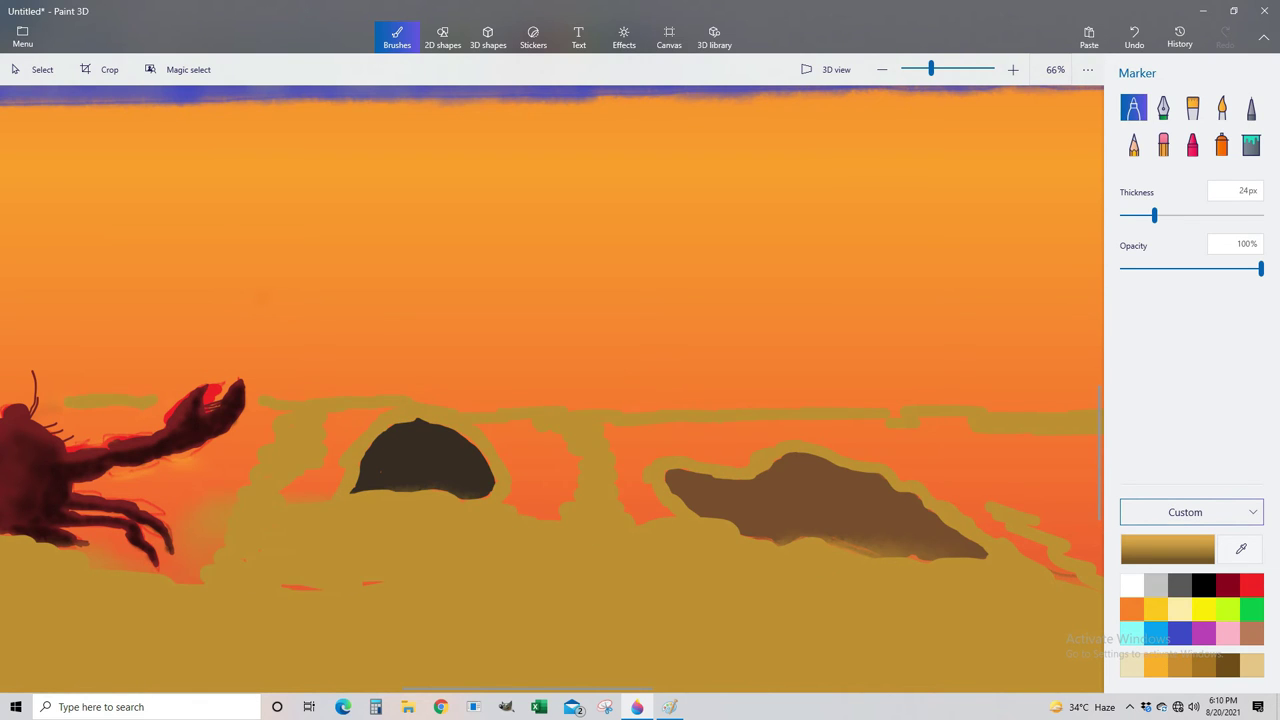
{"action": "scroll", "coordinate": [550, 400], "scroll_direction": "left", "scroll_amount": 5}
- Fill sand between the crab's legs with a thinner marker
{"action": "left_click_drag", "start_coordinate": [1154, 215], "coordinate": [1135, 215]}
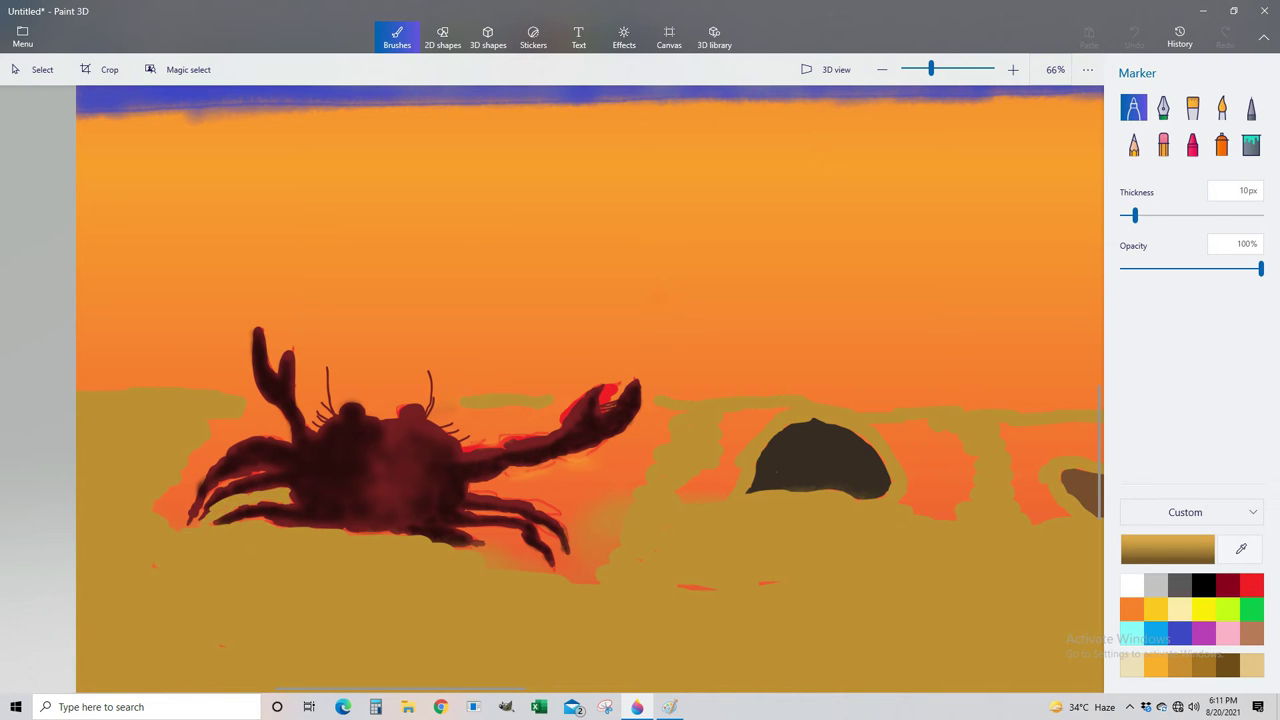
{"action": "scroll", "coordinate": [460, 510], "scroll_direction": "up", "scroll_amount": 3}
{"action": "left_click_drag", "start_coordinate": [448, 510], "coordinate": [494, 510]}
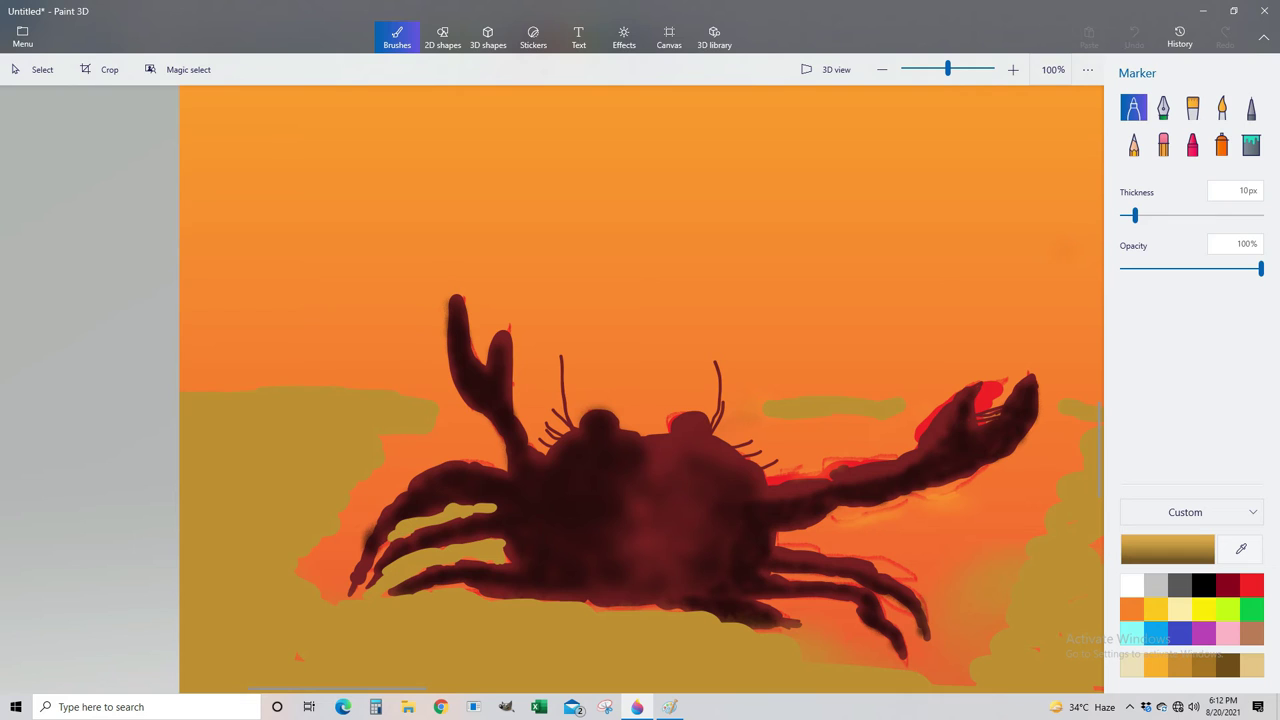
{"action": "left_click_drag", "start_coordinate": [430, 468], "coordinate": [480, 466]}
- Fill gold around the crab's lower-right legs and under its right arm
{"action": "left_click_drag", "start_coordinate": [1135, 216], "coordinate": [1161, 216]}
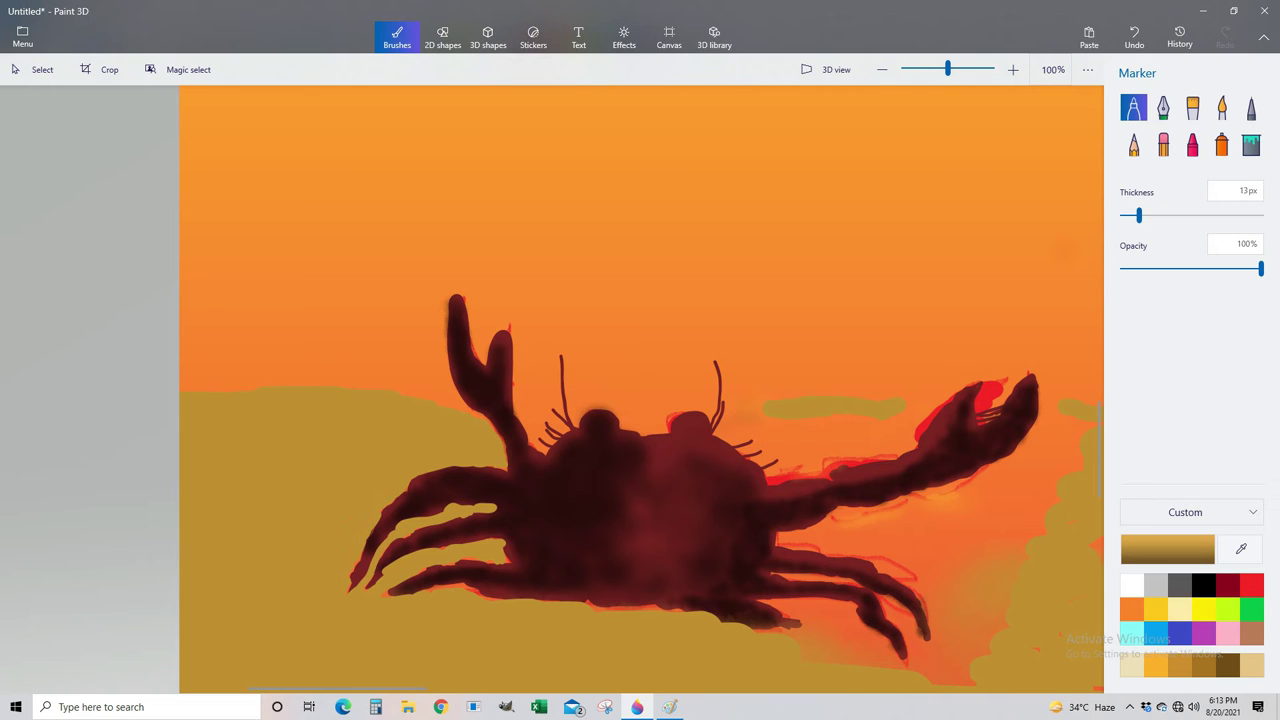
{"action": "left_click_drag", "start_coordinate": [918, 580], "coordinate": [930, 668]}
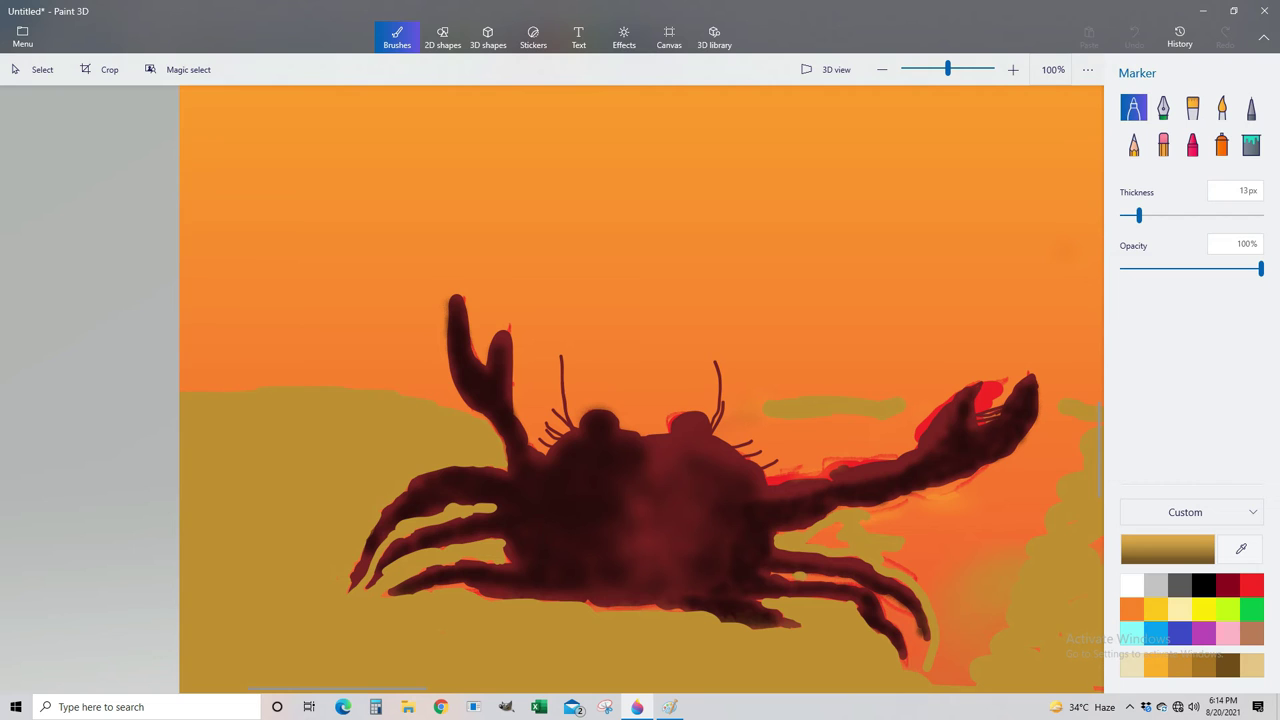
{"action": "left_click_drag", "start_coordinate": [780, 576], "coordinate": [920, 660]}
{"action": "left_click_drag", "start_coordinate": [890, 604], "coordinate": [924, 650]}
{"action": "left_click_drag", "start_coordinate": [986, 472], "coordinate": [890, 506]}
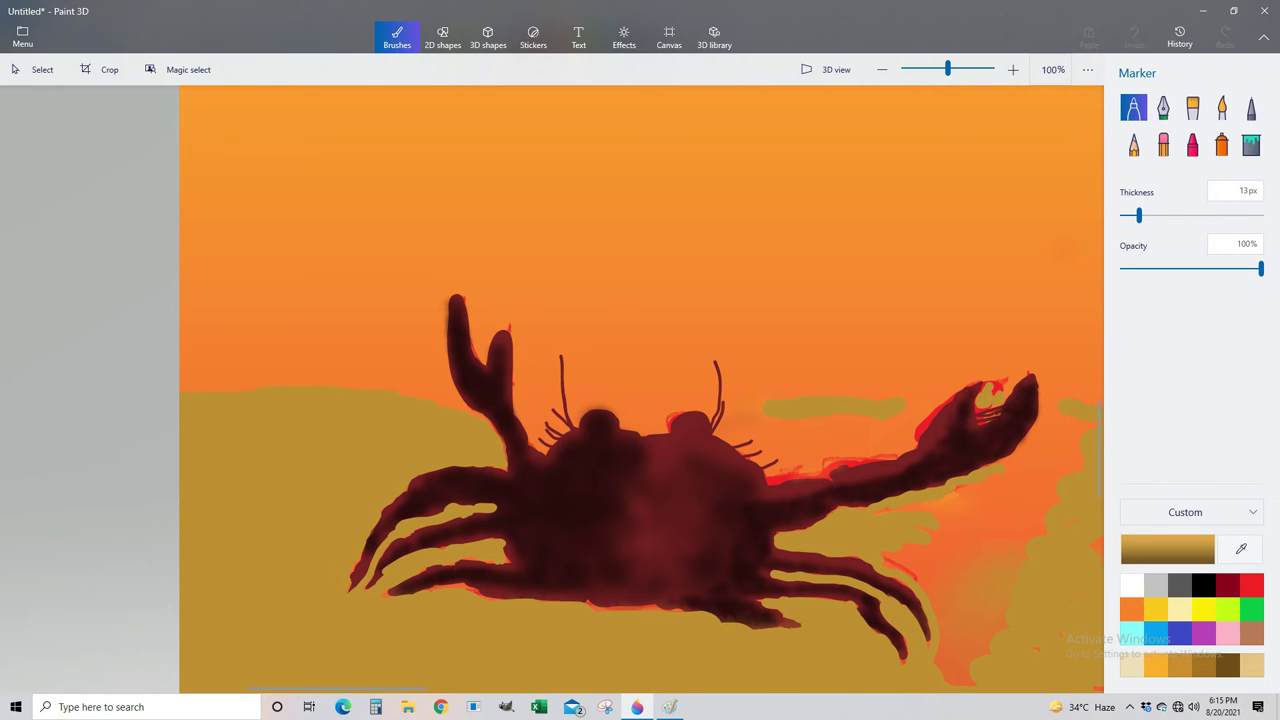
{"action": "mouse_move", "coordinate": [1138, 215]}
{"action": "left_mouse_down"}
{"action": "mouse_move", "coordinate": [1161, 215]}
{"action": "mouse_move", "coordinate": [1146, 215]}
{"action": "left_mouse_up"}
{"action": "left_click_drag", "start_coordinate": [906, 460], "coordinate": [810, 470]}
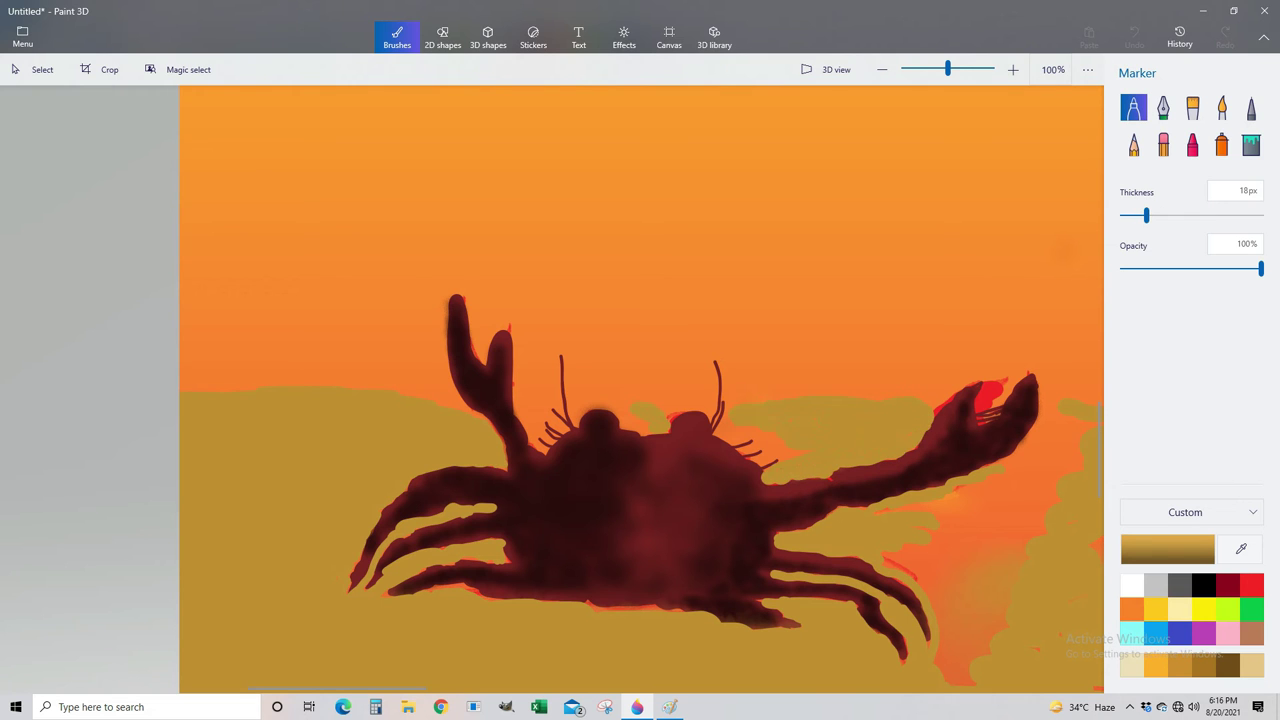
{"action": "scroll", "coordinate": [640, 390], "scroll_direction": "down", "scroll_amount": 3}
{"action": "scroll", "coordinate": [640, 390], "scroll_direction": "down", "scroll_amount": 2}
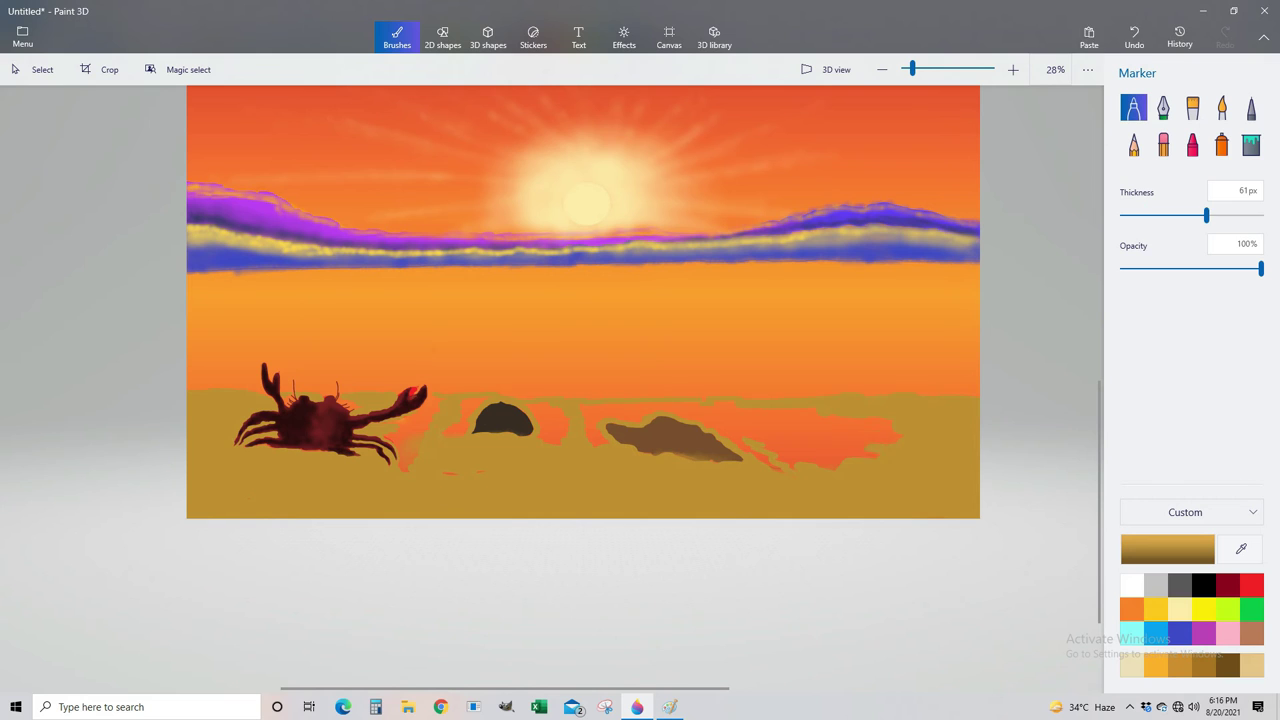
- Undo the last gold stroke and spray dark brown across the bottom and middle sand
{"action": "key", "text": "ctrl+z"}
{"action": "left_click_drag", "start_coordinate": [1206, 215], "coordinate": [1155, 215]}
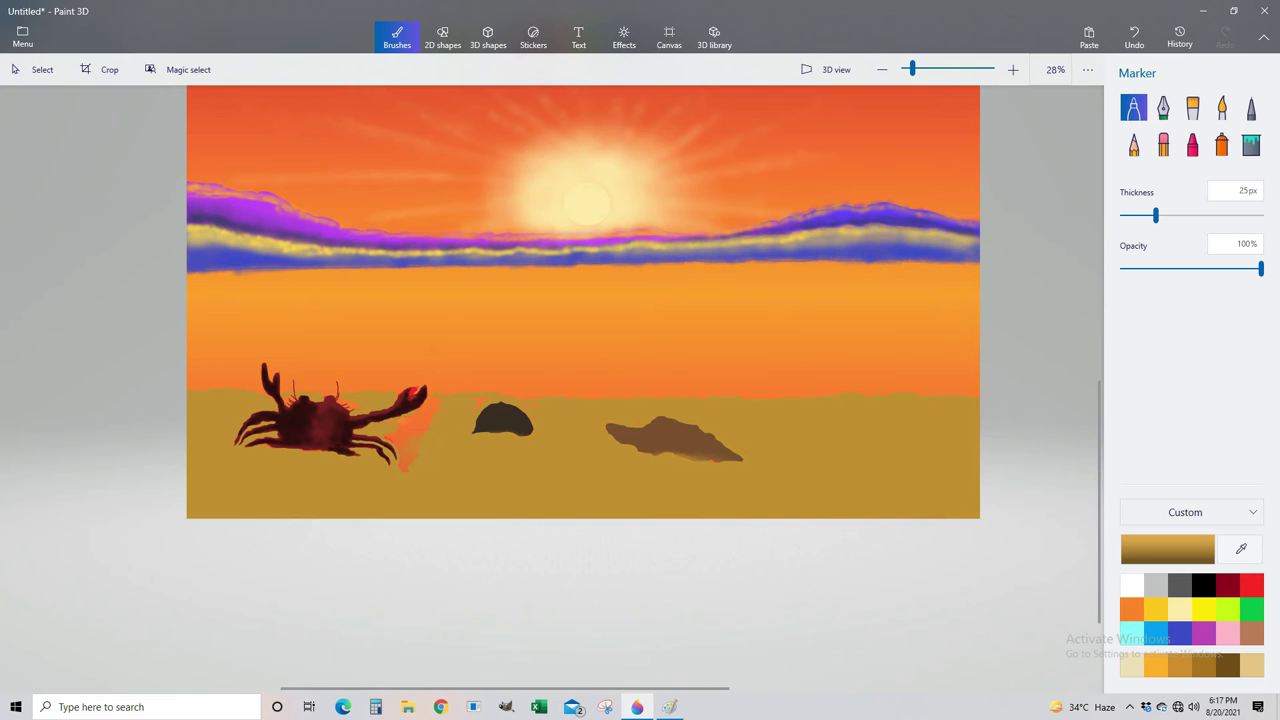
{"action": "left_click", "coordinate": [1221, 145]}
{"action": "left_click_drag", "start_coordinate": [1155, 215], "coordinate": [1178, 215]}
{"action": "left_click_drag", "start_coordinate": [1260, 268], "coordinate": [1143, 268]}
{"action": "left_click_drag", "start_coordinate": [975, 500], "coordinate": [195, 490]}
{"action": "mouse_move", "coordinate": [928, 464]}
{"action": "left_mouse_down"}
{"action": "mouse_move", "coordinate": [410, 463]}
{"action": "mouse_move", "coordinate": [190, 412]}
{"action": "left_mouse_up"}
{"action": "left_click_drag", "start_coordinate": [978, 412], "coordinate": [400, 440]}
{"action": "left_click_drag", "start_coordinate": [440, 400], "coordinate": [190, 405]}
- Shade the sand's edges and lower-left with a larger, fainter brown spray
{"action": "left_click_drag", "start_coordinate": [1178, 215], "coordinate": [1204, 215]}
{"action": "left_click_drag", "start_coordinate": [1143, 268], "coordinate": [1137, 268]}
{"action": "mouse_move", "coordinate": [190, 500]}
{"action": "left_mouse_down"}
{"action": "mouse_move", "coordinate": [420, 470]}
{"action": "mouse_move", "coordinate": [650, 500]}
{"action": "left_mouse_up"}
{"action": "left_click_drag", "start_coordinate": [1137, 268], "coordinate": [1134, 268]}
{"action": "left_click_drag", "start_coordinate": [960, 400], "coordinate": [930, 500]}
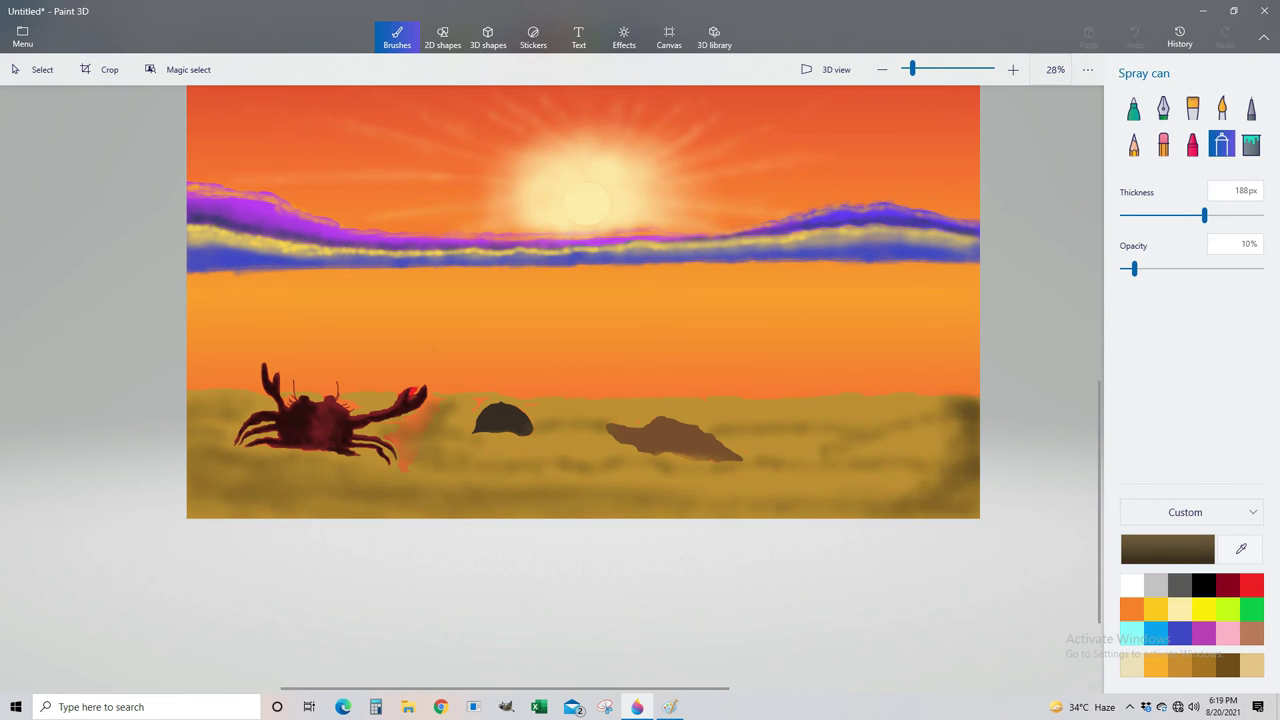
{"action": "left_click_drag", "start_coordinate": [950, 450], "coordinate": [880, 505]}
{"action": "mouse_move", "coordinate": [200, 405]}
{"action": "left_mouse_down"}
{"action": "mouse_move", "coordinate": [230, 490]}
{"action": "mouse_move", "coordinate": [400, 505]}
{"action": "left_mouse_up"}
{"action": "left_click_drag", "start_coordinate": [870, 425], "coordinate": [700, 470]}
- Draw dark grassy Crayon strokes across the sand and near the rocks
{"action": "left_click", "coordinate": [1192, 145]}
{"action": "left_click_drag", "start_coordinate": [1134, 215], "coordinate": [1226, 215]}
{"action": "left_click_drag", "start_coordinate": [1260, 268], "coordinate": [1182, 268]}
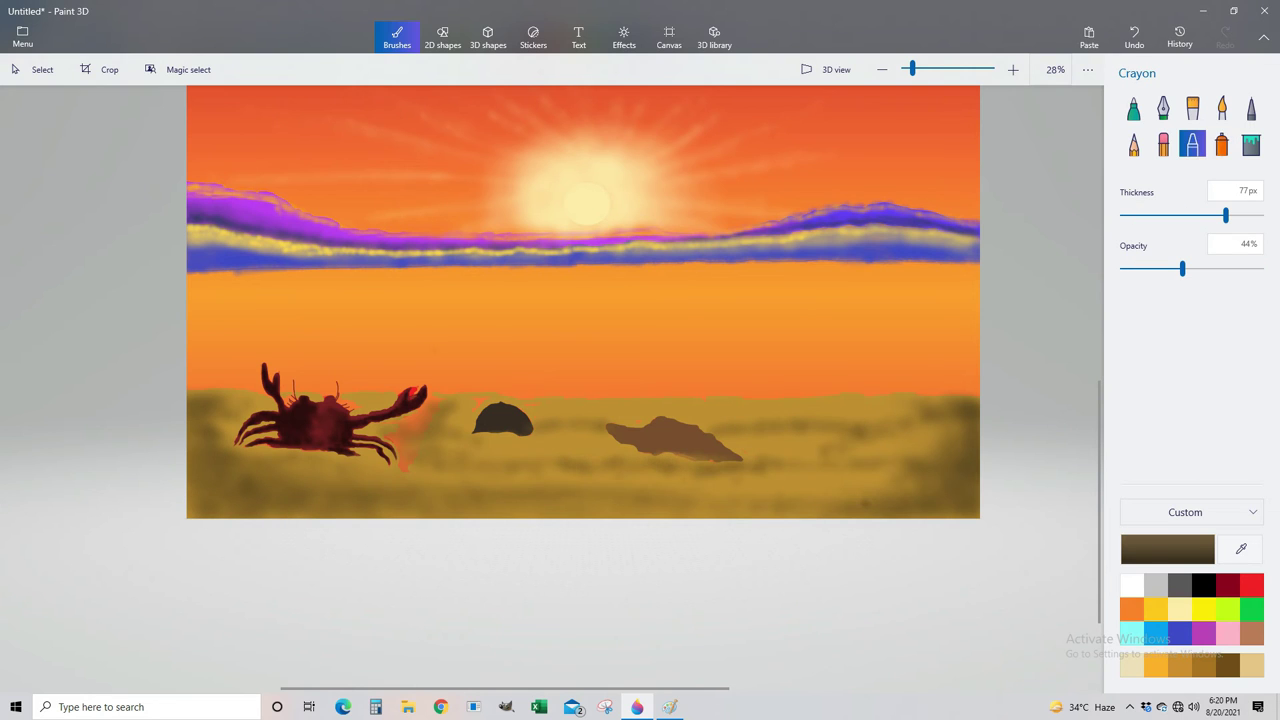
{"action": "left_click_drag", "start_coordinate": [190, 446], "coordinate": [370, 468]}
{"action": "left_click_drag", "start_coordinate": [435, 434], "coordinate": [630, 445]}
{"action": "left_click_drag", "start_coordinate": [740, 455], "coordinate": [800, 455]}
{"action": "left_click_drag", "start_coordinate": [750, 416], "coordinate": [940, 453]}
{"action": "left_click_drag", "start_coordinate": [820, 452], "coordinate": [858, 452]}
{"action": "left_click_drag", "start_coordinate": [340, 495], "coordinate": [620, 502]}
{"action": "left_click_drag", "start_coordinate": [390, 432], "coordinate": [440, 428]}
{"action": "left_click_drag", "start_coordinate": [566, 405], "coordinate": [680, 405]}
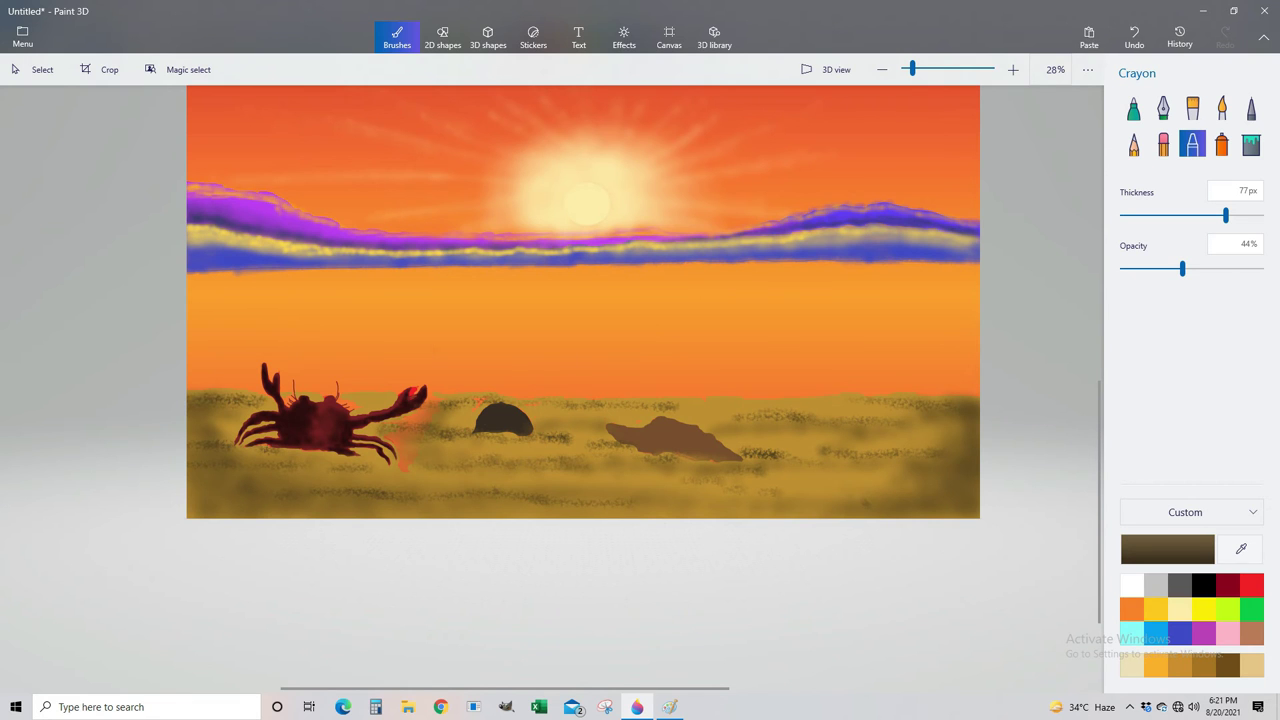
- Spray golden brown sand near the crab's claw, then return to dark brown
{"action": "left_click", "coordinate": [1180, 664]}
{"action": "left_click", "coordinate": [1221, 145]}
{"action": "left_click_drag", "start_coordinate": [1134, 268], "coordinate": [1151, 268]}
{"action": "left_click_drag", "start_coordinate": [390, 440], "coordinate": [430, 415]}
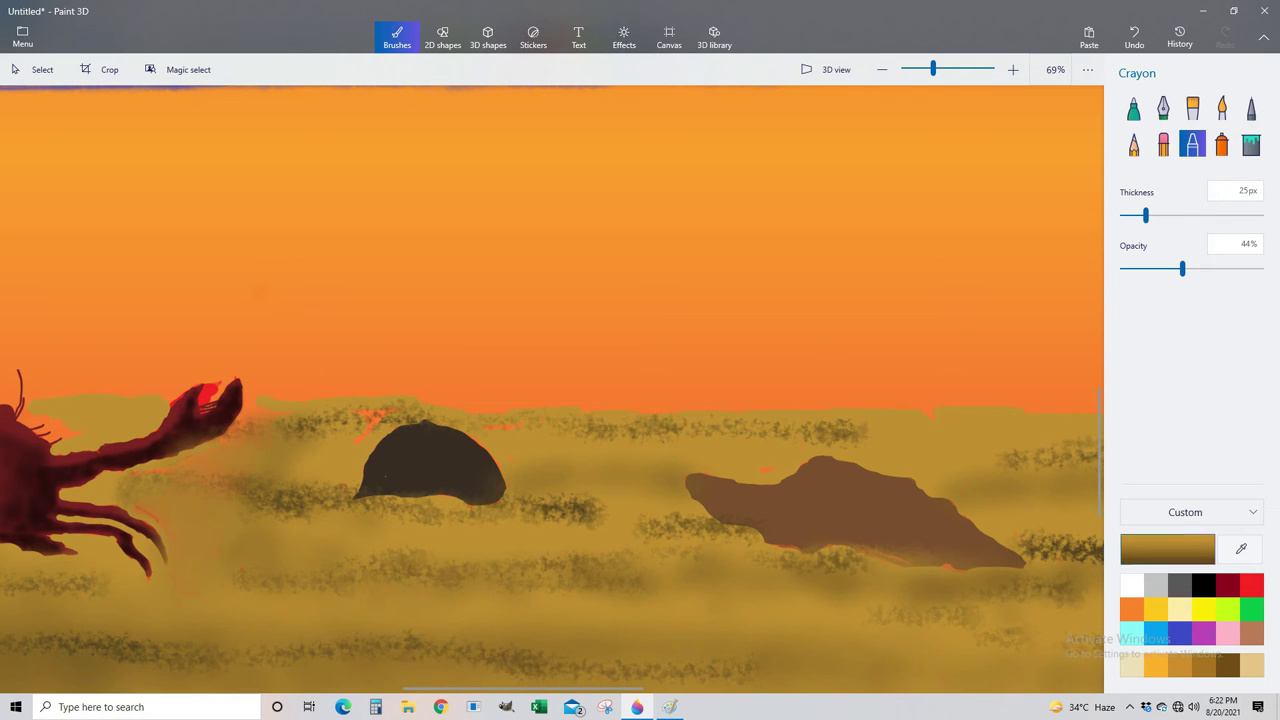
{"action": "left_click", "coordinate": [1228, 664]}
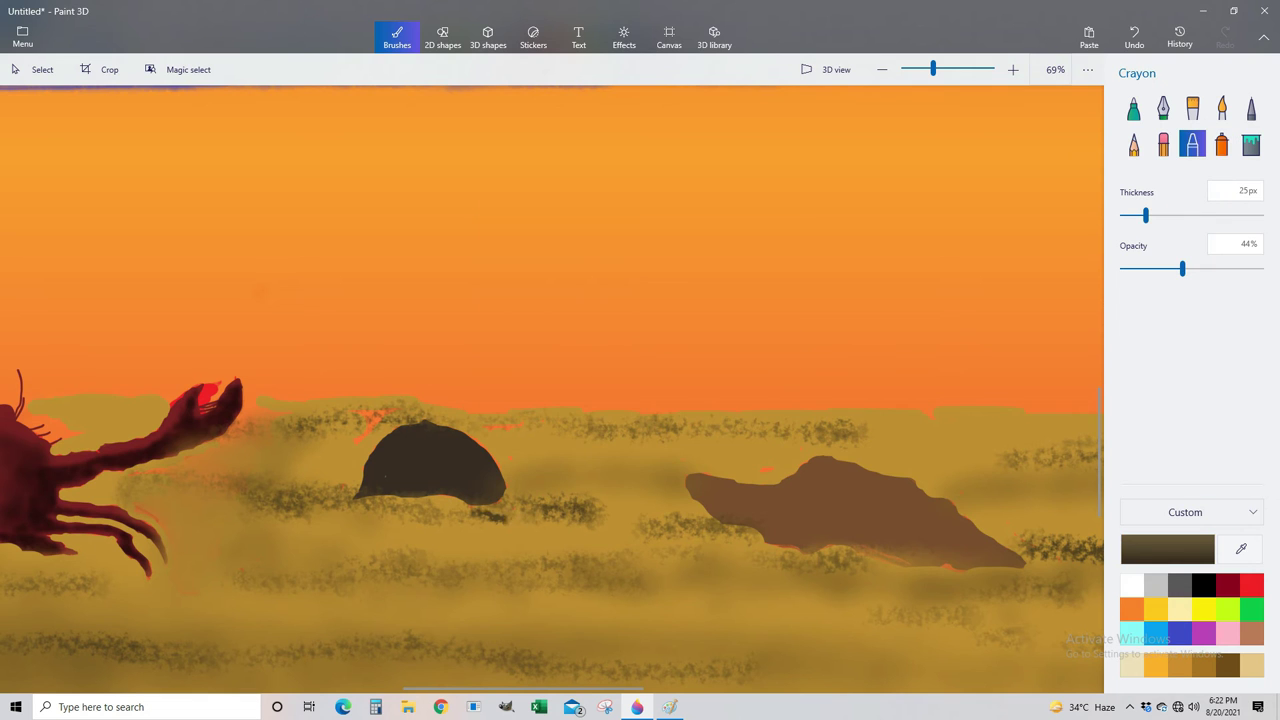
- Draw dark grass strokes around the dark rock's base
{"action": "left_click_drag", "start_coordinate": [470, 510], "coordinate": [546, 530]}
{"action": "left_click_drag", "start_coordinate": [300, 512], "coordinate": [410, 500]}
{"action": "left_click_drag", "start_coordinate": [504, 490], "coordinate": [594, 500]}
{"action": "left_click_drag", "start_coordinate": [262, 495], "coordinate": [364, 470]}
{"action": "left_click_drag", "start_coordinate": [540, 530], "coordinate": [582, 534]}
- Draw light cream ripples around the rock, beside the shell and beneath the crab
{"action": "left_click", "coordinate": [1180, 608]}
{"action": "mouse_move", "coordinate": [505, 495]}
{"action": "left_mouse_down"}
{"action": "mouse_move", "coordinate": [575, 515]}
{"action": "mouse_move", "coordinate": [610, 490]}
{"action": "left_mouse_up"}
{"action": "left_click_drag", "start_coordinate": [365, 500], "coordinate": [265, 512]}
{"action": "left_click_drag", "start_coordinate": [933, 69], "coordinate": [917, 68]}
{"action": "left_click_drag", "start_coordinate": [1182, 268], "coordinate": [1171, 268]}
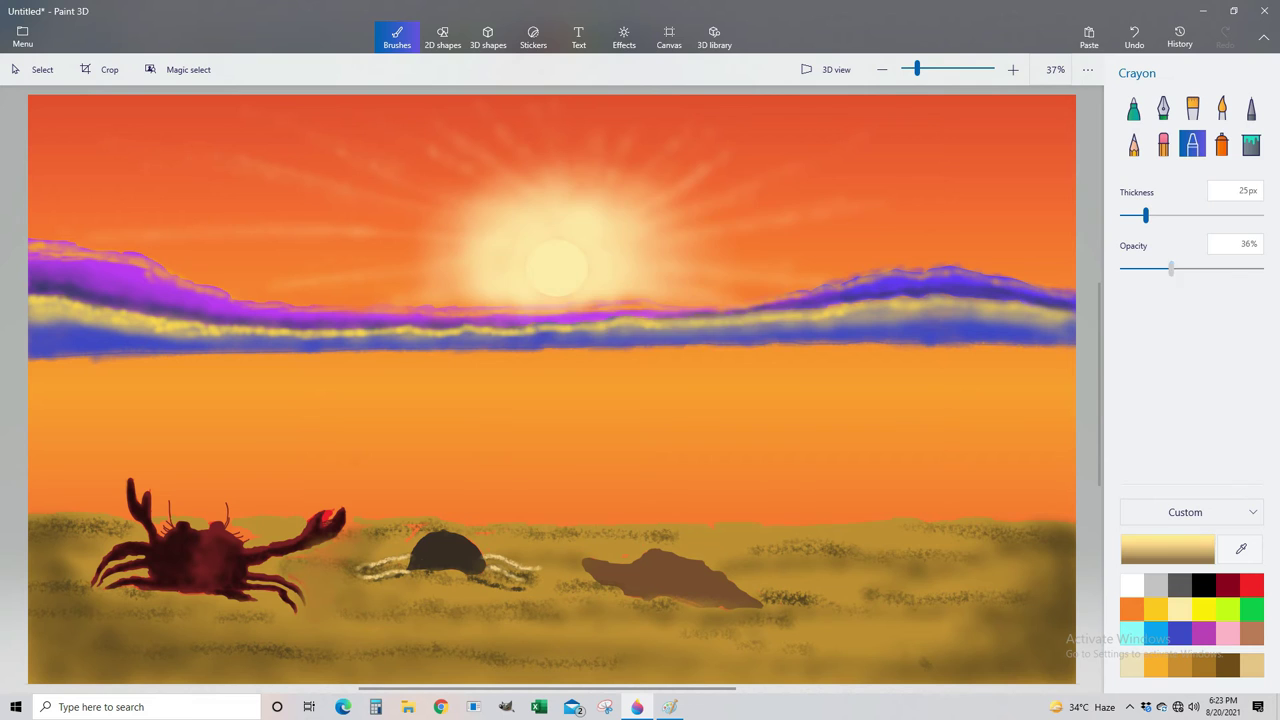
{"action": "left_click_drag", "start_coordinate": [560, 597], "coordinate": [786, 620]}
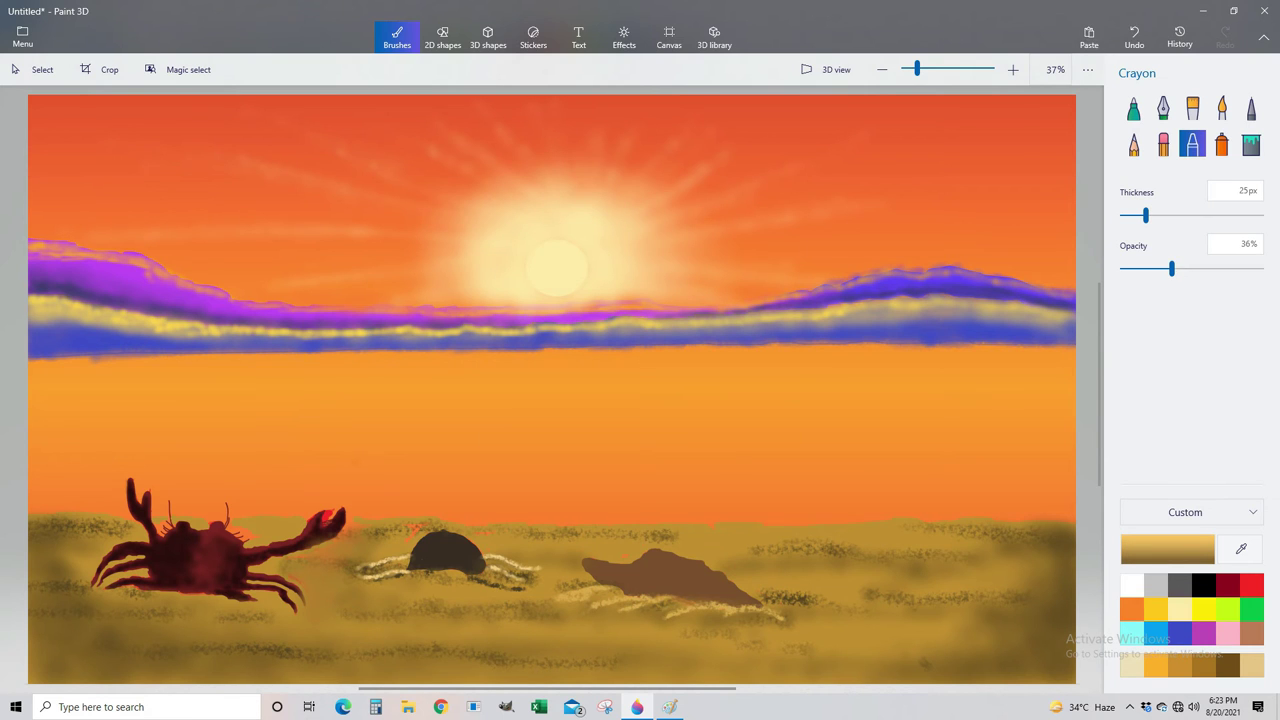
{"action": "left_click_drag", "start_coordinate": [254, 600], "coordinate": [136, 592]}
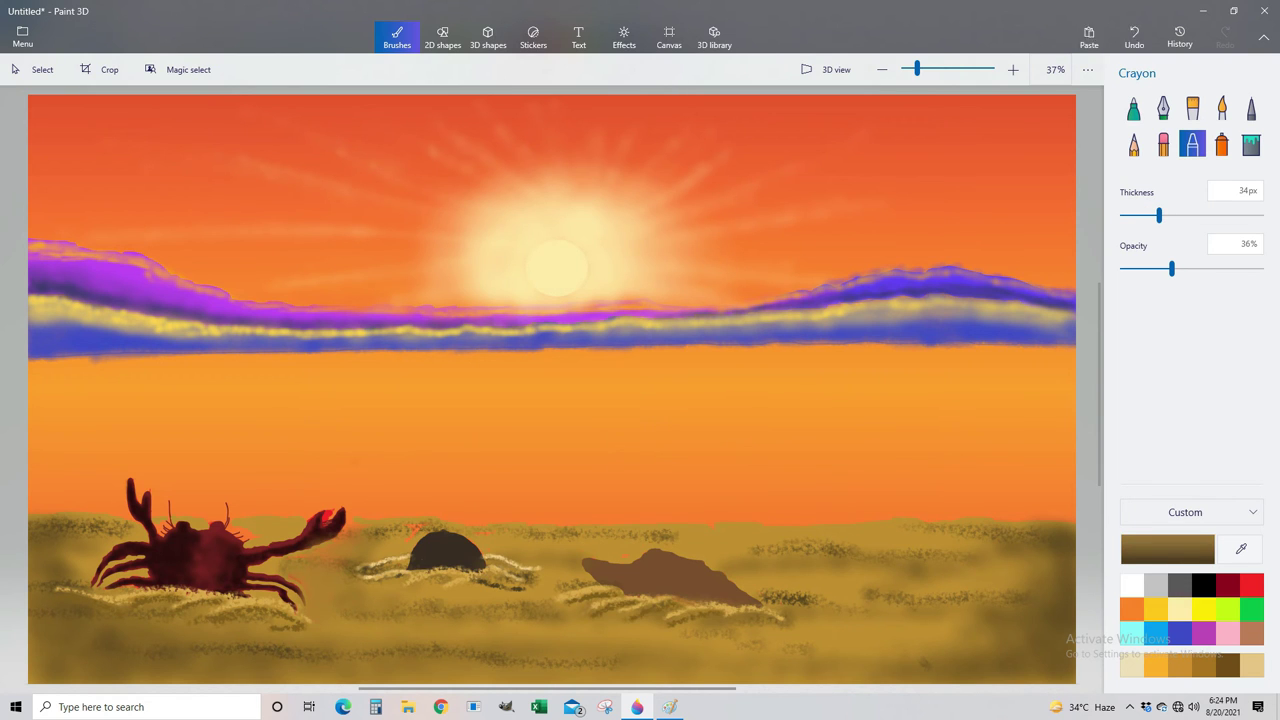
- Darken the brown shell's pointed end in black
{"action": "left_click", "coordinate": [1203, 584]}
{"action": "left_click_drag", "start_coordinate": [750, 600], "coordinate": [605, 570]}
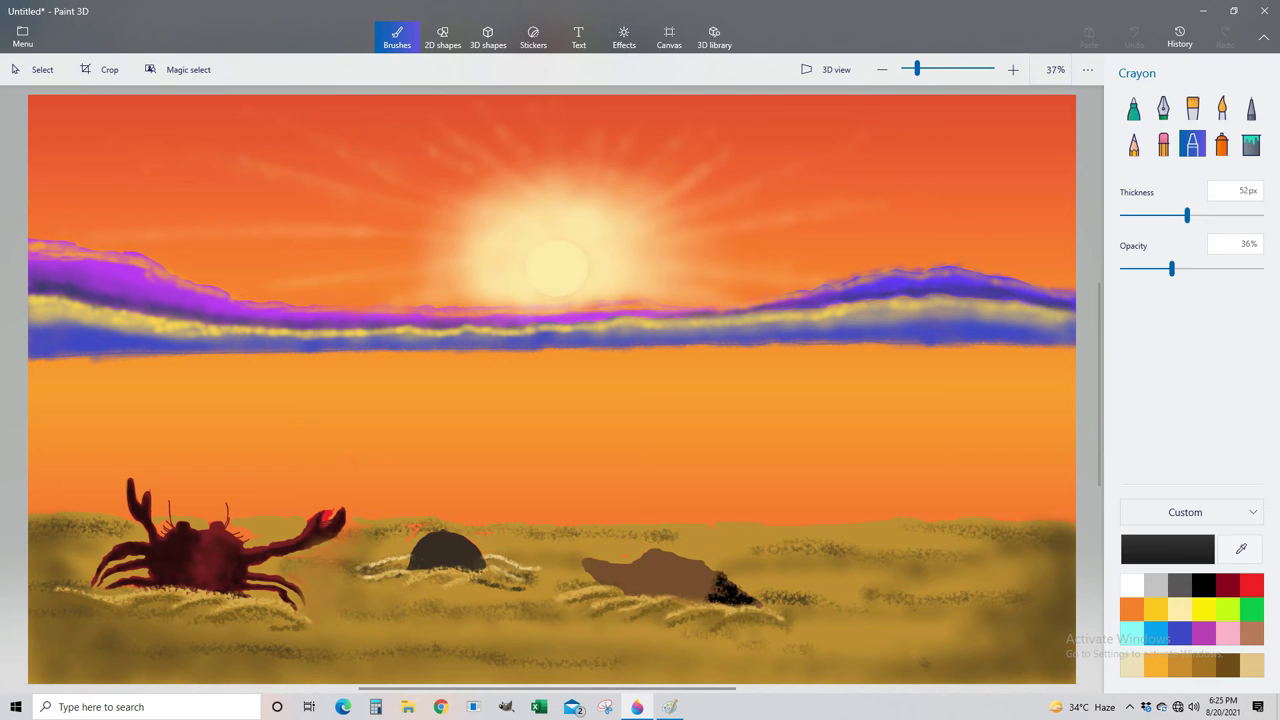
{"action": "left_click", "coordinate": [1222, 145]}
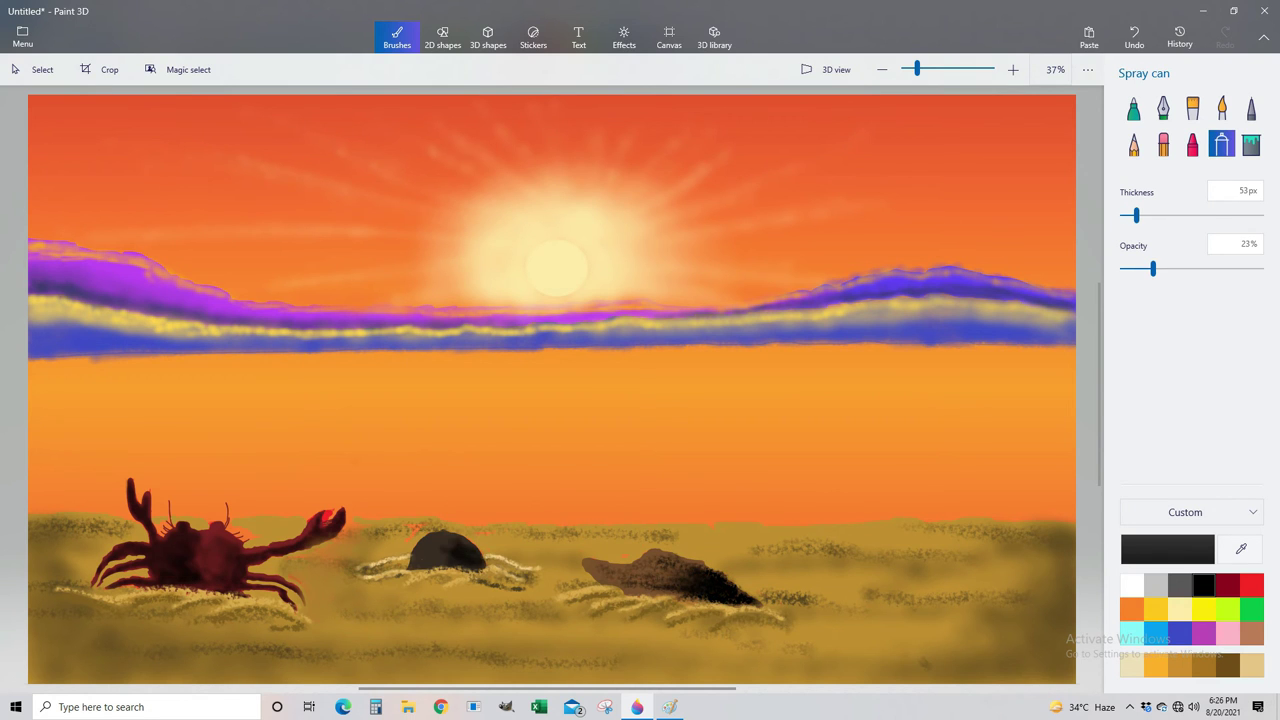
- Spray small pale yellow highlights on the shell, black rock and crab
{"action": "left_click", "coordinate": [569, 487]}
{"action": "left_click_drag", "start_coordinate": [1136, 215], "coordinate": [1125, 215]}
{"action": "left_click_drag", "start_coordinate": [735, 595], "coordinate": [705, 568]}
{"action": "left_click_drag", "start_coordinate": [590, 568], "coordinate": [680, 558]}
{"action": "left_click_drag", "start_coordinate": [415, 560], "coordinate": [455, 538]}
{"action": "mouse_move", "coordinate": [148, 535]}
{"action": "left_mouse_down"}
{"action": "mouse_move", "coordinate": [160, 500]}
{"action": "mouse_move", "coordinate": [300, 530]}
{"action": "mouse_move", "coordinate": [280, 578]}
{"action": "mouse_move", "coordinate": [150, 562]}
{"action": "left_mouse_up"}
- Draw pale crayon streaks across the lower-right sand
{"action": "scroll", "coordinate": [552, 390], "scroll_direction": "down", "scroll_amount": 1}
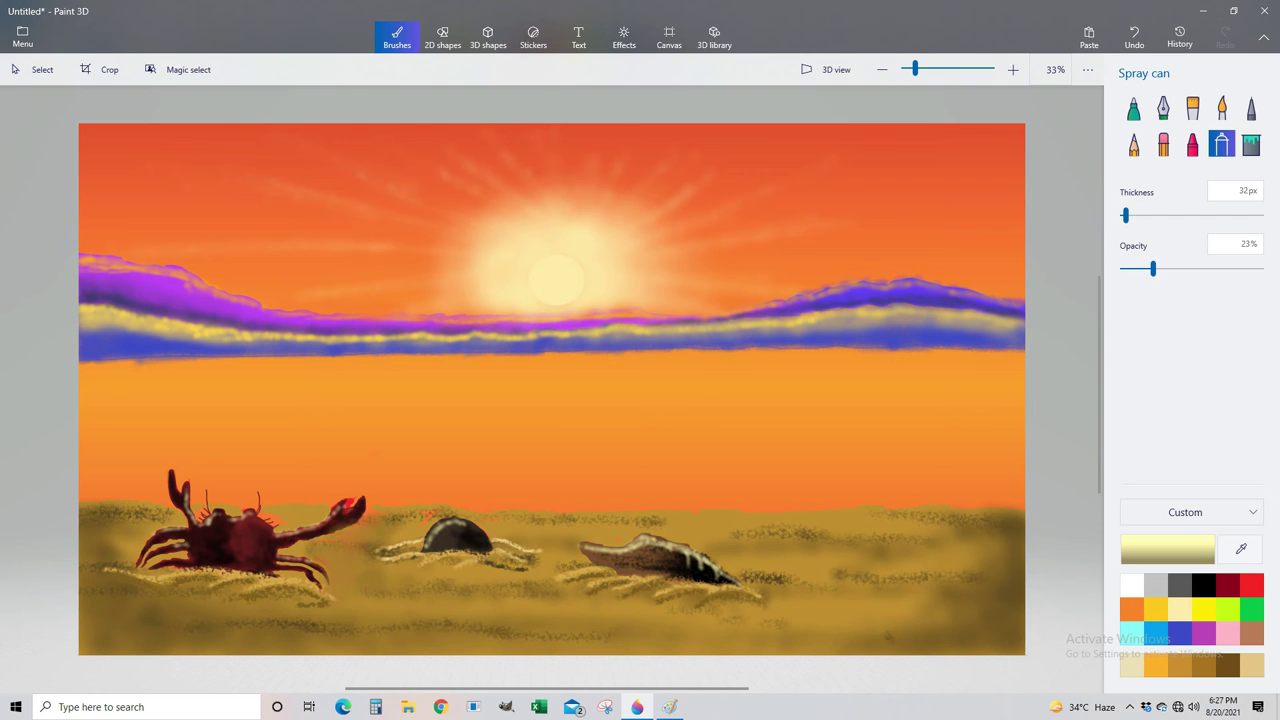
{"action": "left_click", "coordinate": [1192, 144]}
{"action": "left_click_drag", "start_coordinate": [990, 592], "coordinate": [790, 590]}
{"action": "left_click_drag", "start_coordinate": [746, 536], "coordinate": [990, 560]}
{"action": "left_click_drag", "start_coordinate": [1154, 268], "coordinate": [1138, 268]}
- Add lower-opacity golden crayon streaks across the bottom sand
{"action": "left_click", "coordinate": [1167, 549]}
{"action": "left_click", "coordinate": [1180, 665]}
{"action": "left_click_drag", "start_coordinate": [1166, 216], "coordinate": [1187, 216]}
{"action": "left_click_drag", "start_coordinate": [208, 636], "coordinate": [866, 632]}
{"action": "left_click_drag", "start_coordinate": [698, 625], "coordinate": [528, 628]}
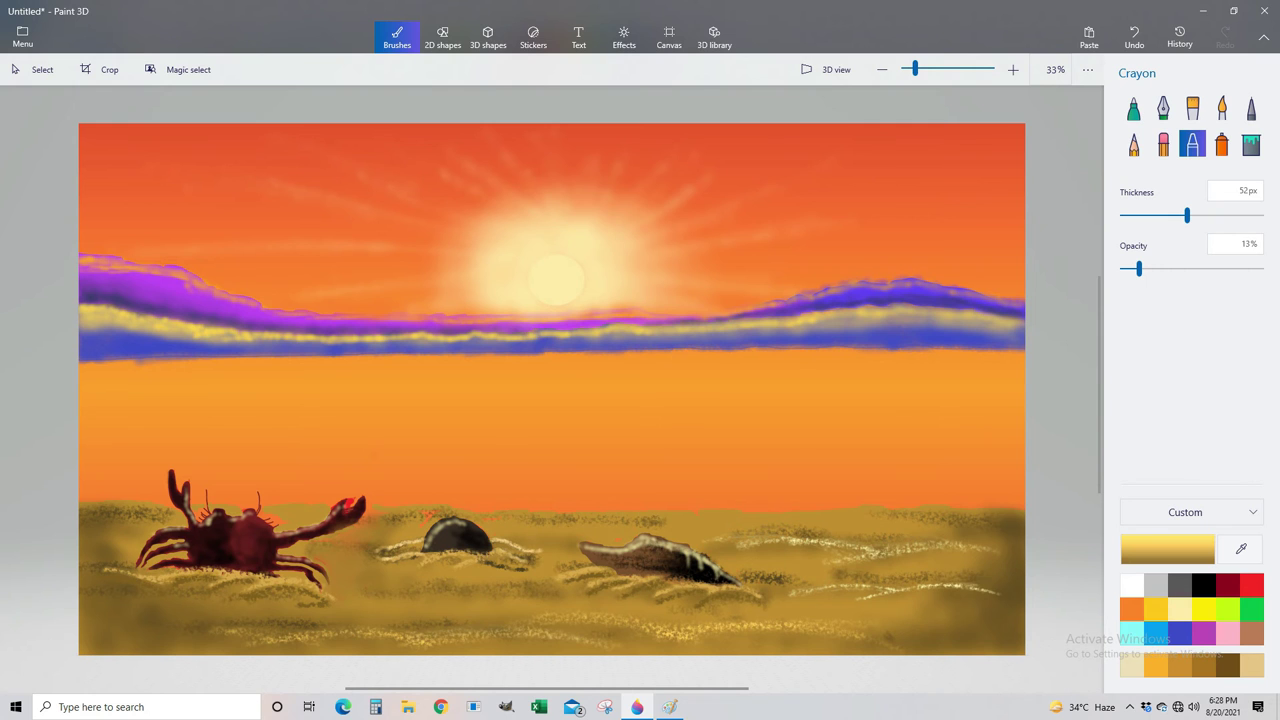
- Mist pale grey haze with a very large spray over the sea above the sand
{"action": "left_click", "coordinate": [1167, 549]}
{"action": "left_click", "coordinate": [540, 443]}
{"action": "left_click", "coordinate": [611, 443]}
{"action": "left_click", "coordinate": [514, 250]}
{"action": "left_click", "coordinate": [569, 486]}
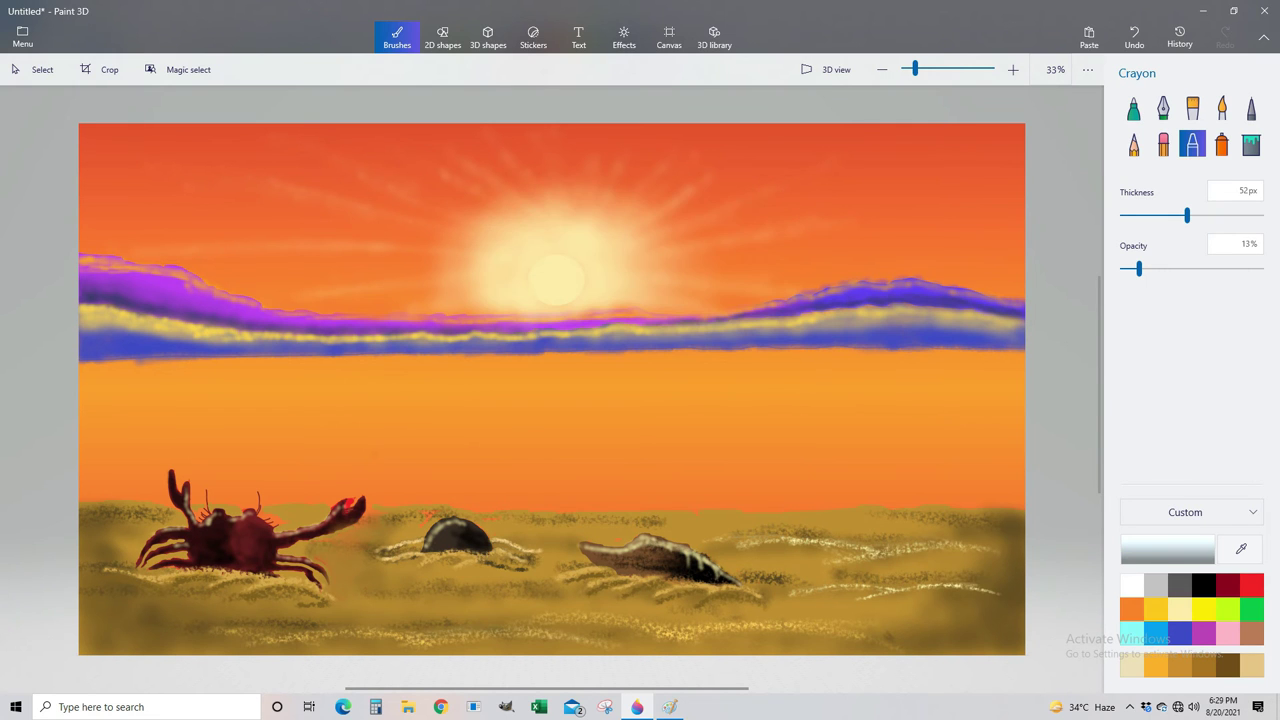
{"action": "left_click", "coordinate": [1221, 145]}
{"action": "left_click_drag", "start_coordinate": [1187, 216], "coordinate": [1245, 216]}
{"action": "left_click_drag", "start_coordinate": [1138, 268], "coordinate": [1143, 268]}
{"action": "mouse_move", "coordinate": [1000, 485]}
{"action": "left_mouse_down"}
{"action": "mouse_move", "coordinate": [180, 450]}
{"action": "mouse_move", "coordinate": [900, 390]}
{"action": "left_mouse_up"}
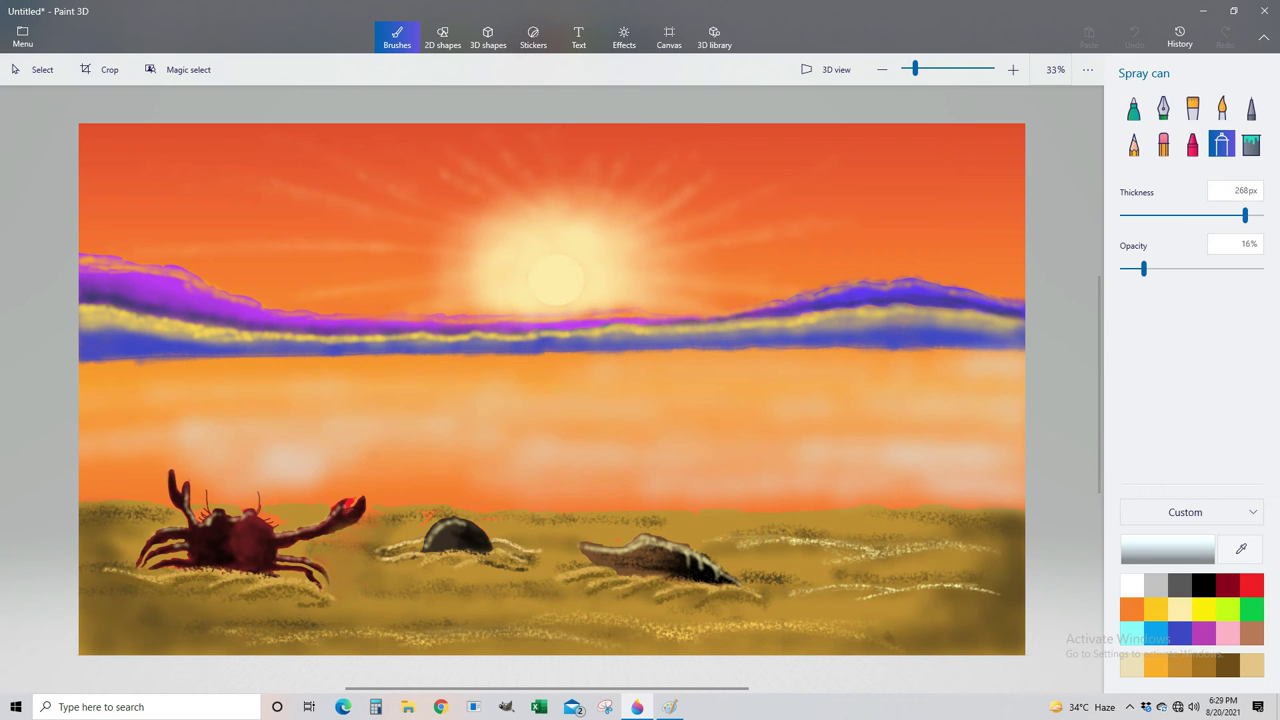
- Spray lower-opacity pale haze over the lower-left sea and along the shoreline
{"action": "left_click_drag", "start_coordinate": [680, 460], "coordinate": [100, 470]}
{"action": "mouse_move", "coordinate": [1143, 268]}
{"action": "left_mouse_down"}
{"action": "mouse_move", "coordinate": [1260, 268]}
{"action": "mouse_move", "coordinate": [1137, 268]}
{"action": "left_mouse_up"}
{"action": "left_click_drag", "start_coordinate": [100, 380], "coordinate": [600, 440]}
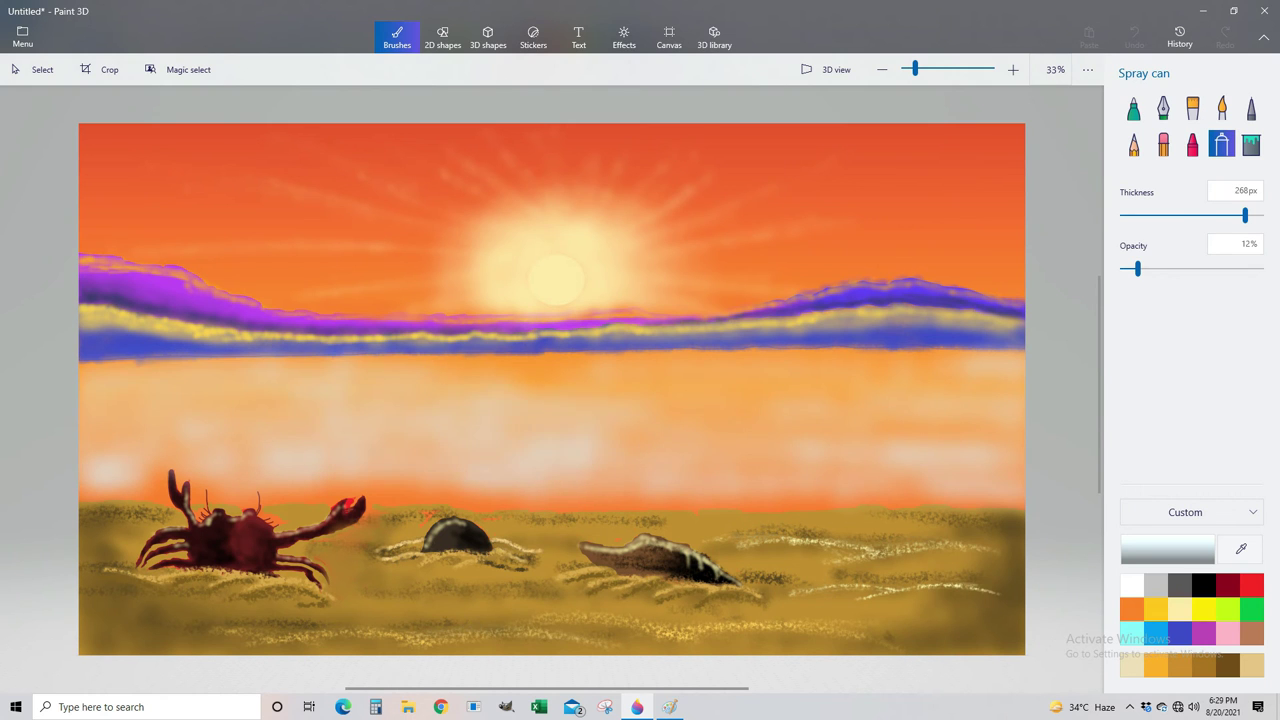
{"action": "left_click_drag", "start_coordinate": [640, 485], "coordinate": [90, 470]}
{"action": "left_click", "coordinate": [1180, 664]}
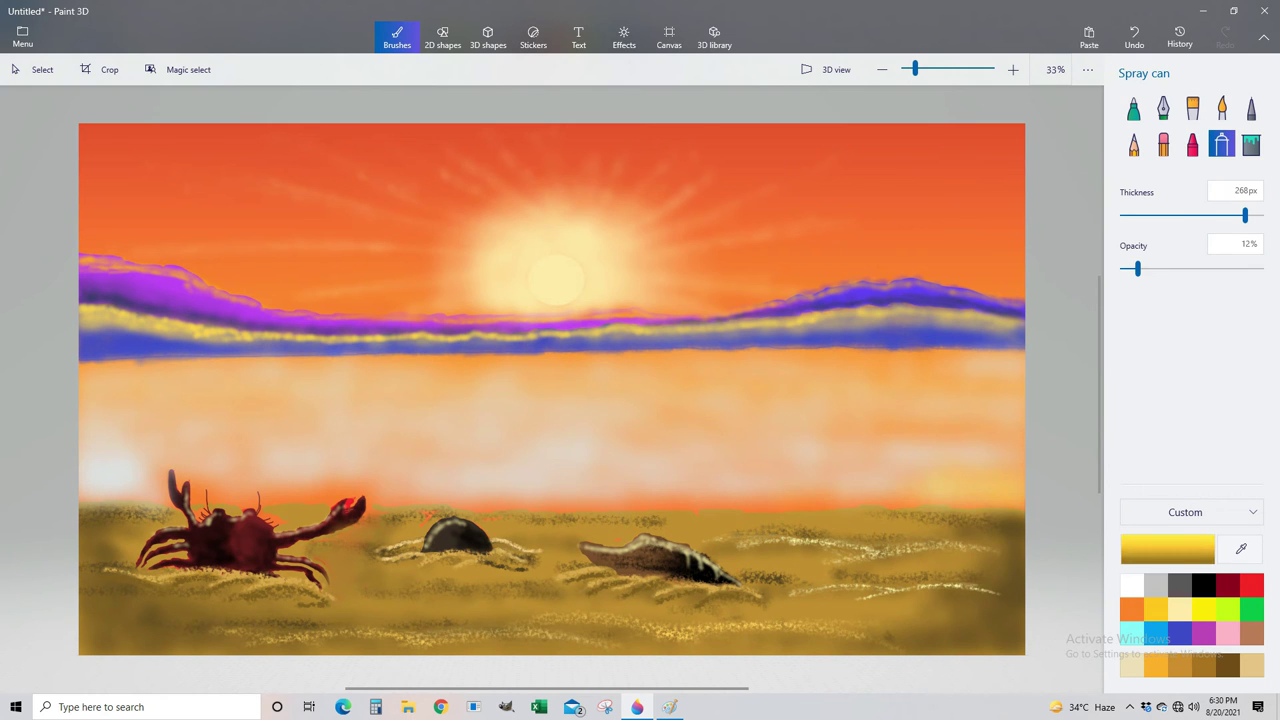
{"action": "left_click", "coordinate": [1133, 145]}
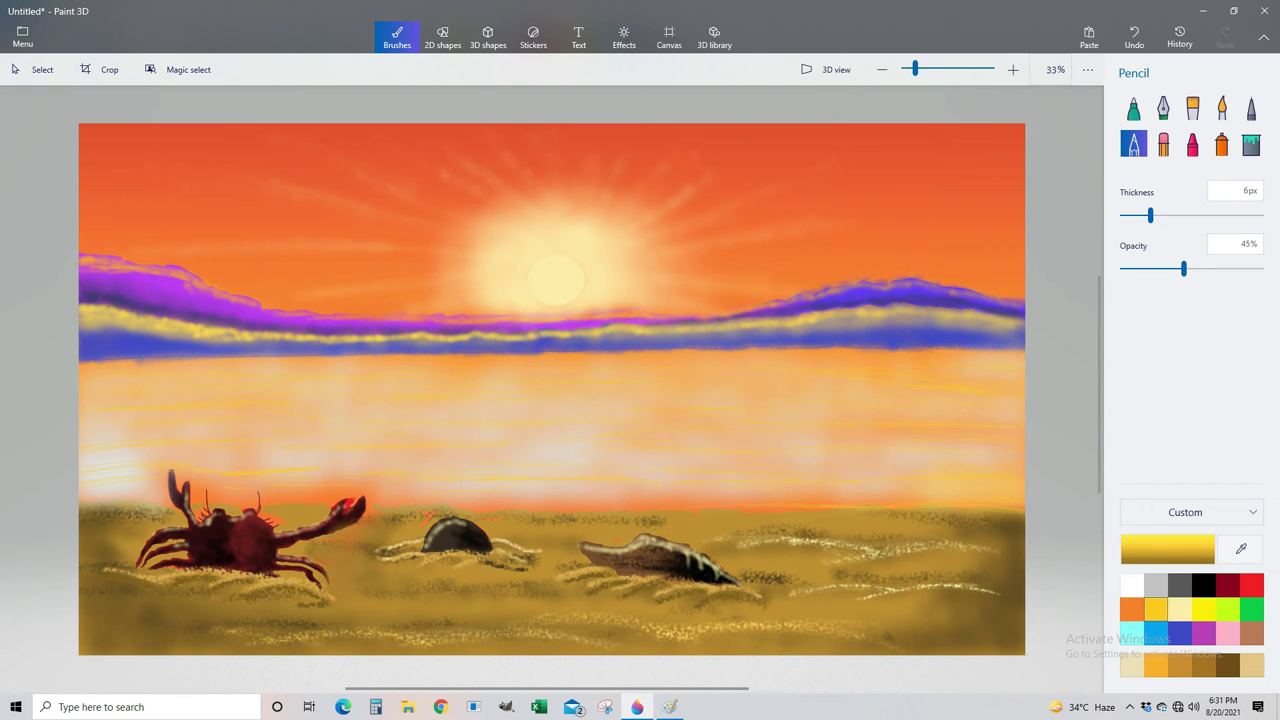
- Draw thin horizontal brown pencil streaks across the right side of the sea
{"action": "left_click_drag", "start_coordinate": [1150, 215], "coordinate": [1177, 215]}
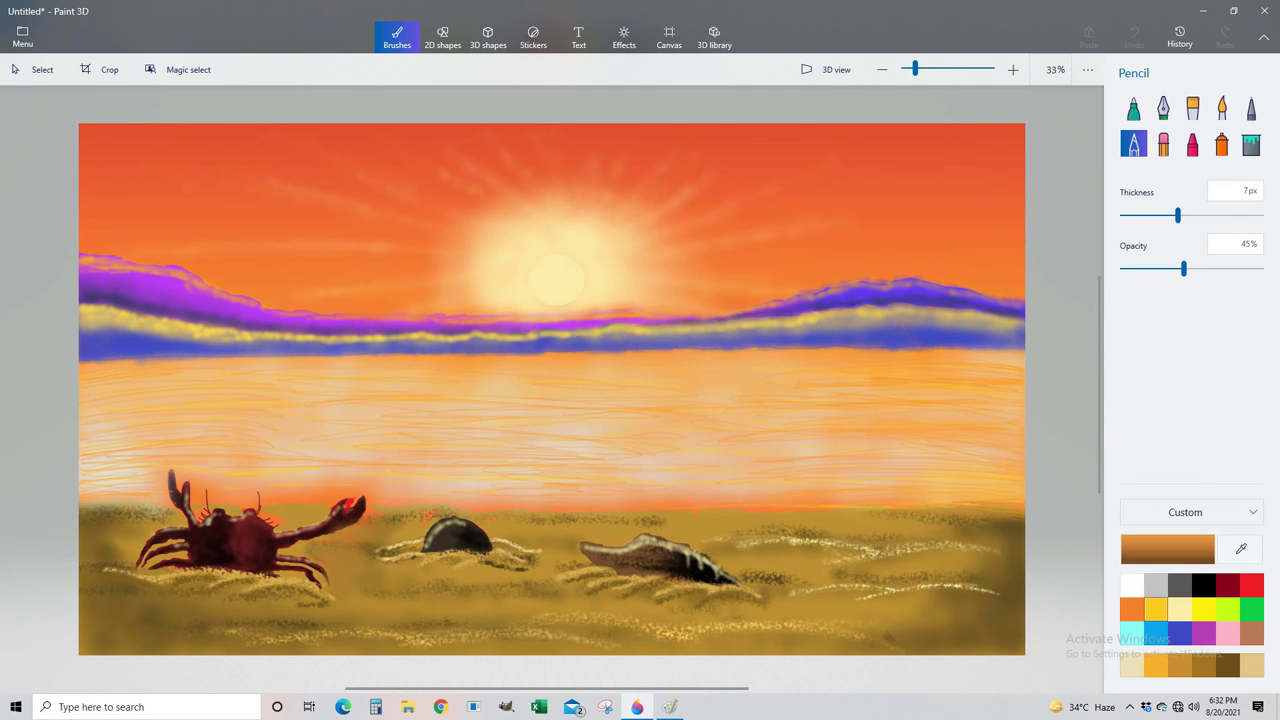
{"action": "mouse_move", "coordinate": [1020, 490]}
{"action": "left_mouse_down"}
{"action": "mouse_move", "coordinate": [720, 508]}
{"action": "mouse_move", "coordinate": [670, 465]}
{"action": "left_mouse_up"}
{"action": "left_click_drag", "start_coordinate": [1020, 410], "coordinate": [700, 420]}
{"action": "left_click_drag", "start_coordinate": [1020, 385], "coordinate": [765, 398]}
{"action": "left_click_drag", "start_coordinate": [1020, 362], "coordinate": [720, 376]}
{"action": "left_click_drag", "start_coordinate": [1020, 388], "coordinate": [640, 370]}
{"action": "left_click_drag", "start_coordinate": [920, 356], "coordinate": [665, 410]}
{"action": "left_click_drag", "start_coordinate": [780, 415], "coordinate": [560, 440]}
{"action": "left_click_drag", "start_coordinate": [740, 455], "coordinate": [590, 485]}
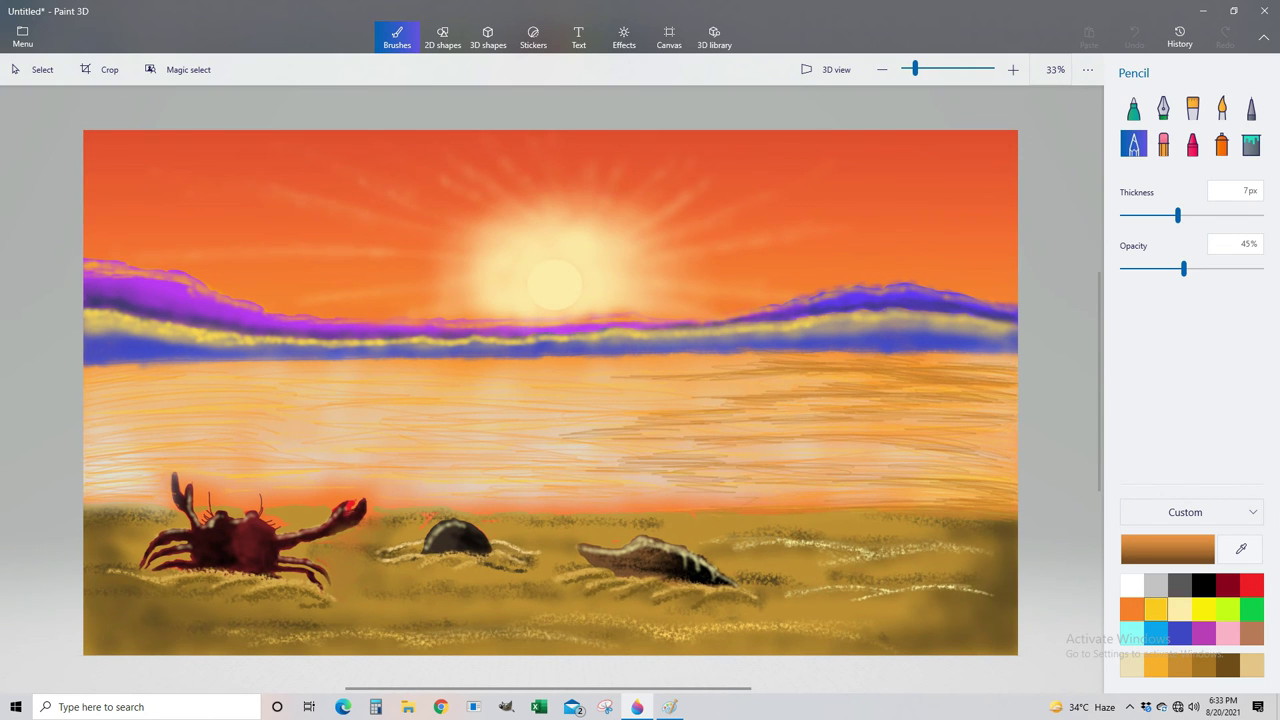
- Add thin brown streaks across the lower-left and left sea
{"action": "left_click_drag", "start_coordinate": [776, 500], "coordinate": [466, 482]}
{"action": "left_click_drag", "start_coordinate": [546, 450], "coordinate": [316, 470]}
{"action": "left_click_drag", "start_coordinate": [616, 488], "coordinate": [250, 460]}
{"action": "left_click_drag", "start_coordinate": [478, 430], "coordinate": [180, 445]}
{"action": "left_click_drag", "start_coordinate": [530, 410], "coordinate": [336, 435]}
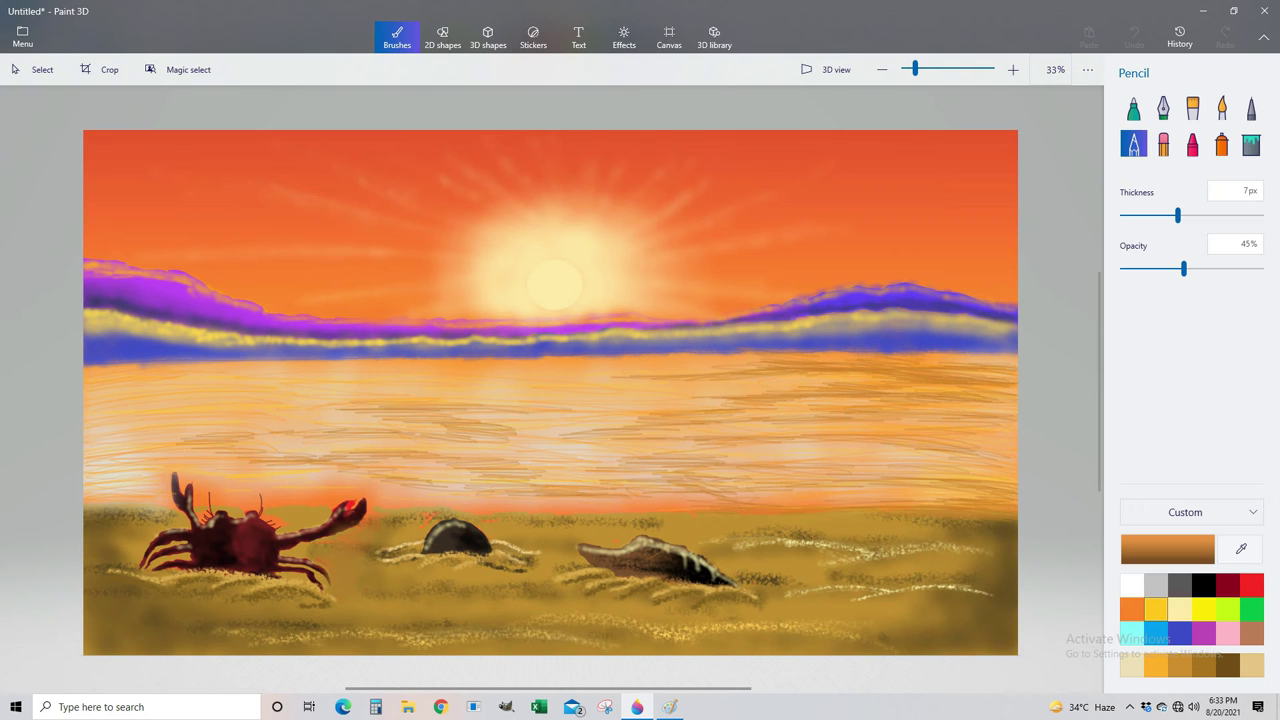
{"action": "left_click_drag", "start_coordinate": [416, 376], "coordinate": [242, 398]}
{"action": "left_click_drag", "start_coordinate": [346, 366], "coordinate": [192, 396]}
{"action": "left_click_drag", "start_coordinate": [376, 405], "coordinate": [84, 428]}
{"action": "left_click_drag", "start_coordinate": [228, 380], "coordinate": [84, 414]}
{"action": "left_click_drag", "start_coordinate": [194, 444], "coordinate": [86, 466]}
{"action": "left_click_drag", "start_coordinate": [160, 470], "coordinate": [82, 494]}
- Streak the middle of the sea with short brown lines
{"action": "left_click_drag", "start_coordinate": [684, 380], "coordinate": [480, 388]}
{"action": "left_click_drag", "start_coordinate": [638, 392], "coordinate": [546, 400]}
{"action": "left_click_drag", "start_coordinate": [652, 366], "coordinate": [452, 374]}
{"action": "left_click_drag", "start_coordinate": [538, 390], "coordinate": [422, 396]}
- Add darker brown horizontal streaks across the right sea
{"action": "left_click", "coordinate": [1167, 548]}
{"action": "left_click", "coordinate": [671, 331]}
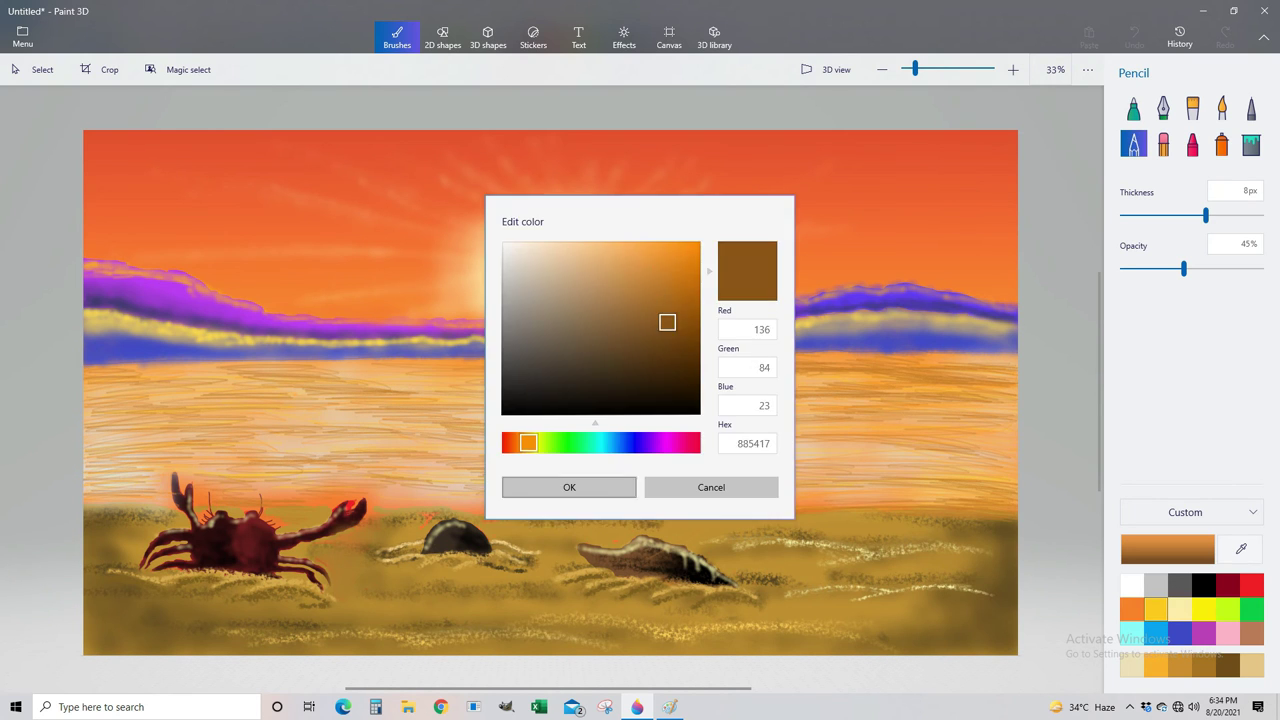
{"action": "left_click", "coordinate": [569, 486]}
{"action": "left_click_drag", "start_coordinate": [1016, 505], "coordinate": [930, 512]}
{"action": "left_click_drag", "start_coordinate": [1018, 472], "coordinate": [950, 480]}
{"action": "left_click_drag", "start_coordinate": [1018, 440], "coordinate": [905, 452]}
{"action": "left_click_drag", "start_coordinate": [1018, 406], "coordinate": [890, 440]}
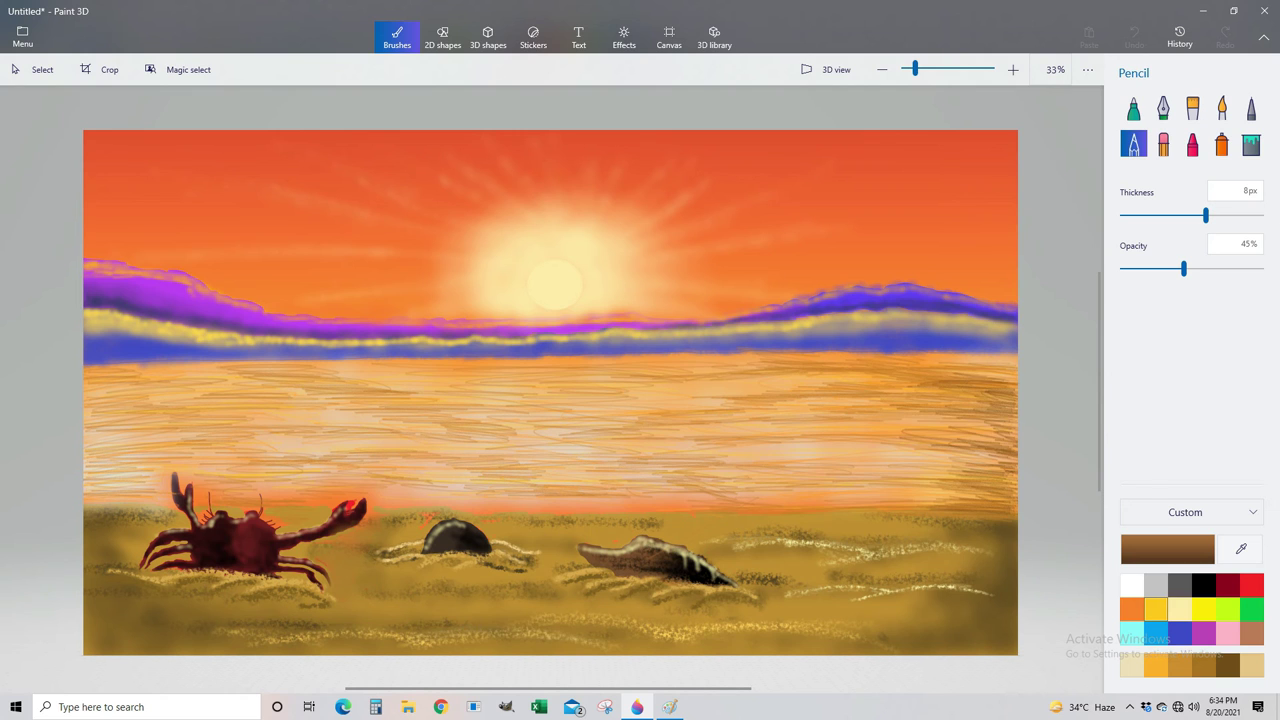
{"action": "left_click_drag", "start_coordinate": [1018, 358], "coordinate": [904, 380]}
{"action": "left_click_drag", "start_coordinate": [1018, 440], "coordinate": [864, 472]}
{"action": "left_click_drag", "start_coordinate": [1018, 480], "coordinate": [832, 508]}
{"action": "left_click_drag", "start_coordinate": [1018, 436], "coordinate": [774, 464]}
{"action": "left_click_drag", "start_coordinate": [992, 354], "coordinate": [770, 372]}
- Add darker brown streaks across the left and lower-left sea
{"action": "left_click_drag", "start_coordinate": [84, 490], "coordinate": [292, 456]}
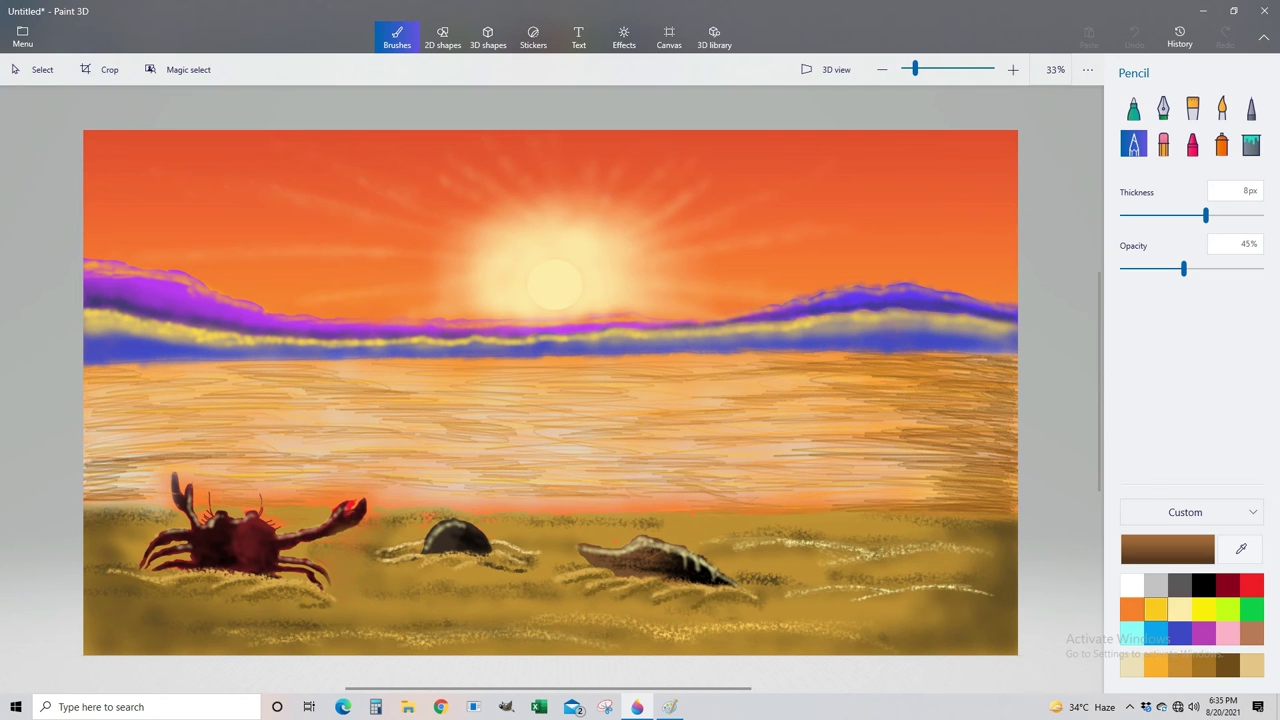
{"action": "left_click_drag", "start_coordinate": [84, 462], "coordinate": [300, 416]}
{"action": "left_click_drag", "start_coordinate": [84, 428], "coordinate": [270, 396]}
{"action": "left_click_drag", "start_coordinate": [84, 404], "coordinate": [296, 372]}
{"action": "left_click_drag", "start_coordinate": [84, 380], "coordinate": [244, 366]}
{"action": "left_click_drag", "start_coordinate": [90, 468], "coordinate": [276, 432]}
{"action": "left_click_drag", "start_coordinate": [88, 508], "coordinate": [170, 468]}
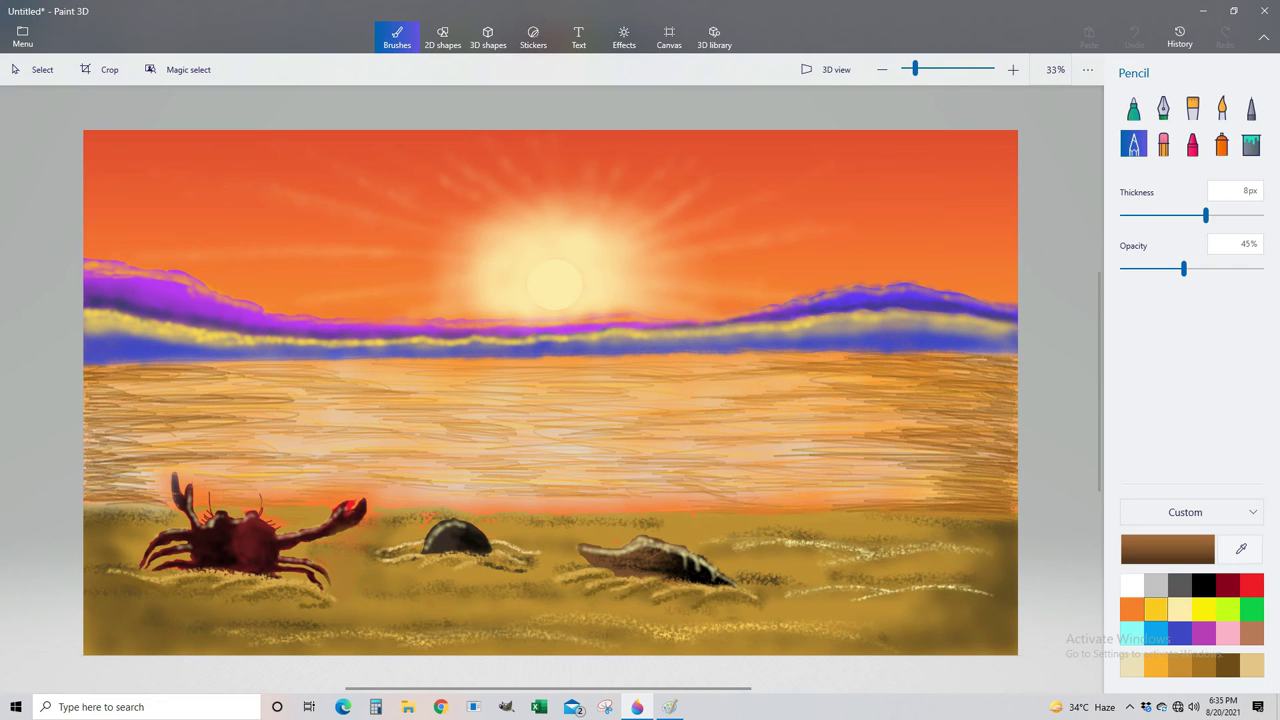
- Softly spray-shade the right and left edges of the sea at lower opacity
{"action": "left_click", "coordinate": [1221, 145]}
{"action": "left_click_drag", "start_coordinate": [1008, 505], "coordinate": [1002, 360]}
{"action": "left_click_drag", "start_coordinate": [1137, 268], "coordinate": [1133, 268]}
{"action": "left_click_drag", "start_coordinate": [100, 490], "coordinate": [120, 370]}
{"action": "left_click", "coordinate": [1167, 549]}
{"action": "left_click", "coordinate": [609, 443]}
{"action": "left_click", "coordinate": [600, 269]}
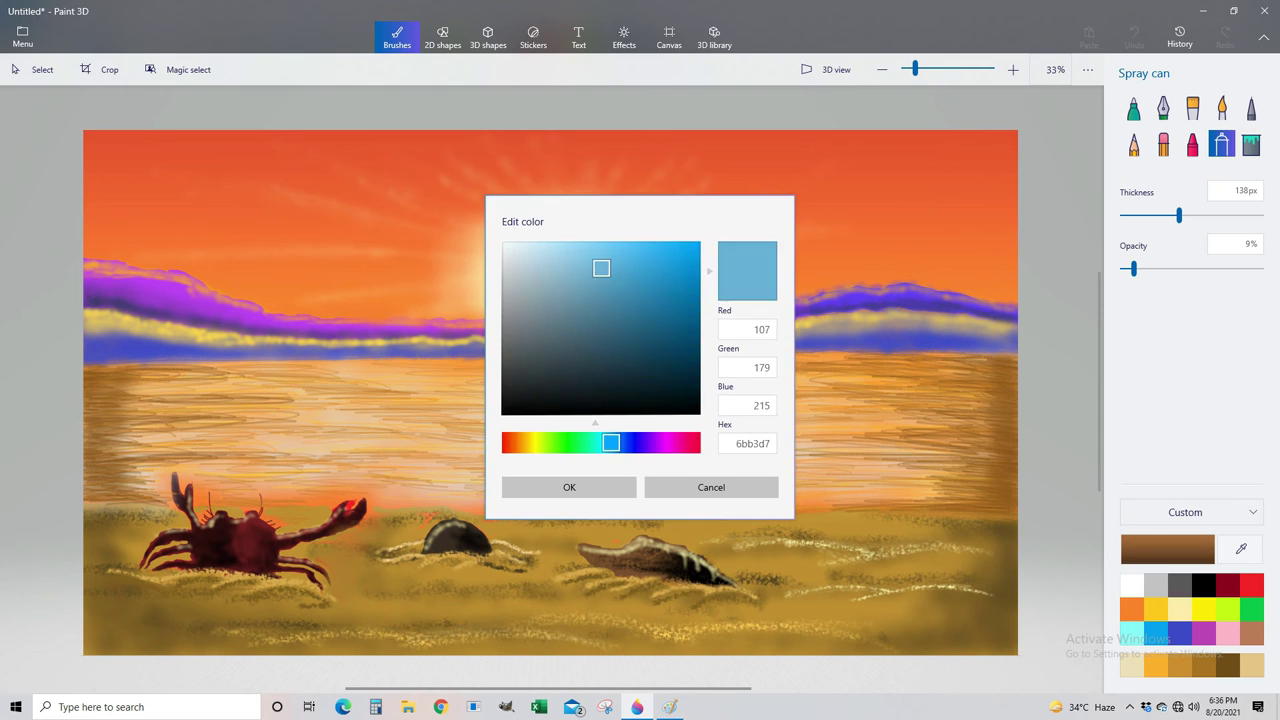
- Draw pale grey-white pencil strokes across the water and beach edge
{"action": "left_click", "coordinate": [569, 487]}
{"action": "left_click", "coordinate": [1133, 145]}
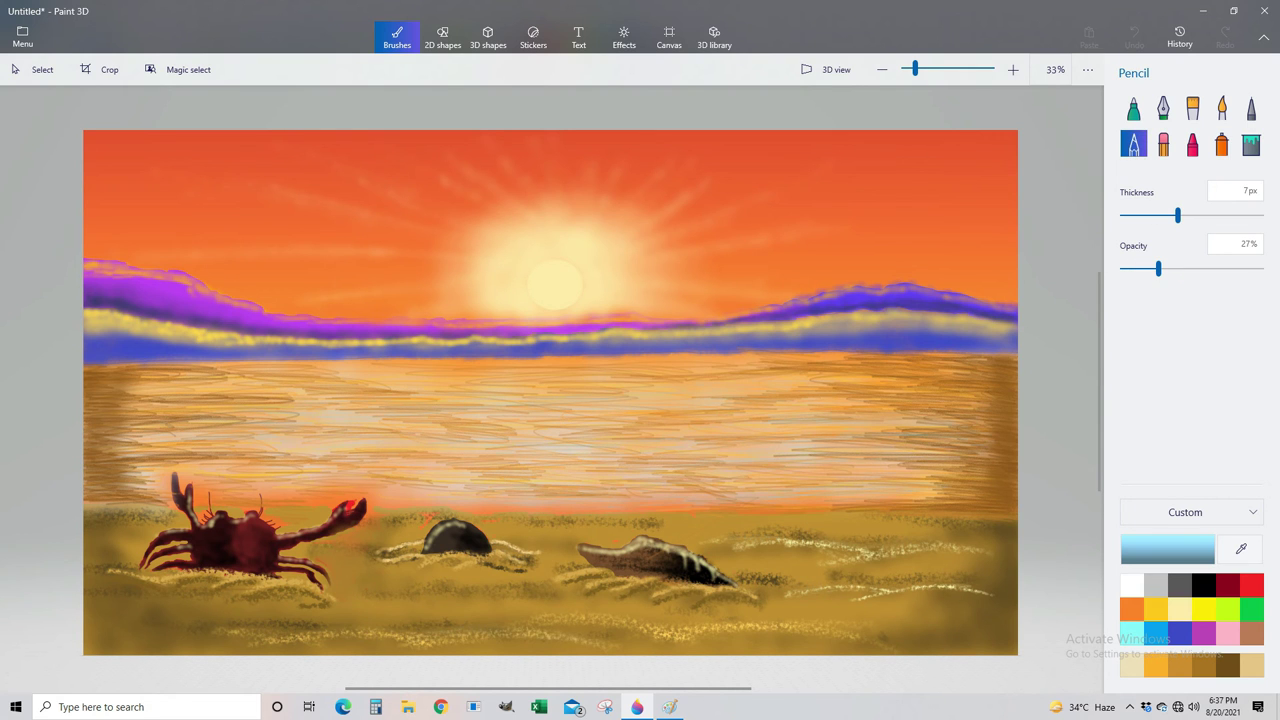
{"action": "key", "text": "ctrl+minus"}
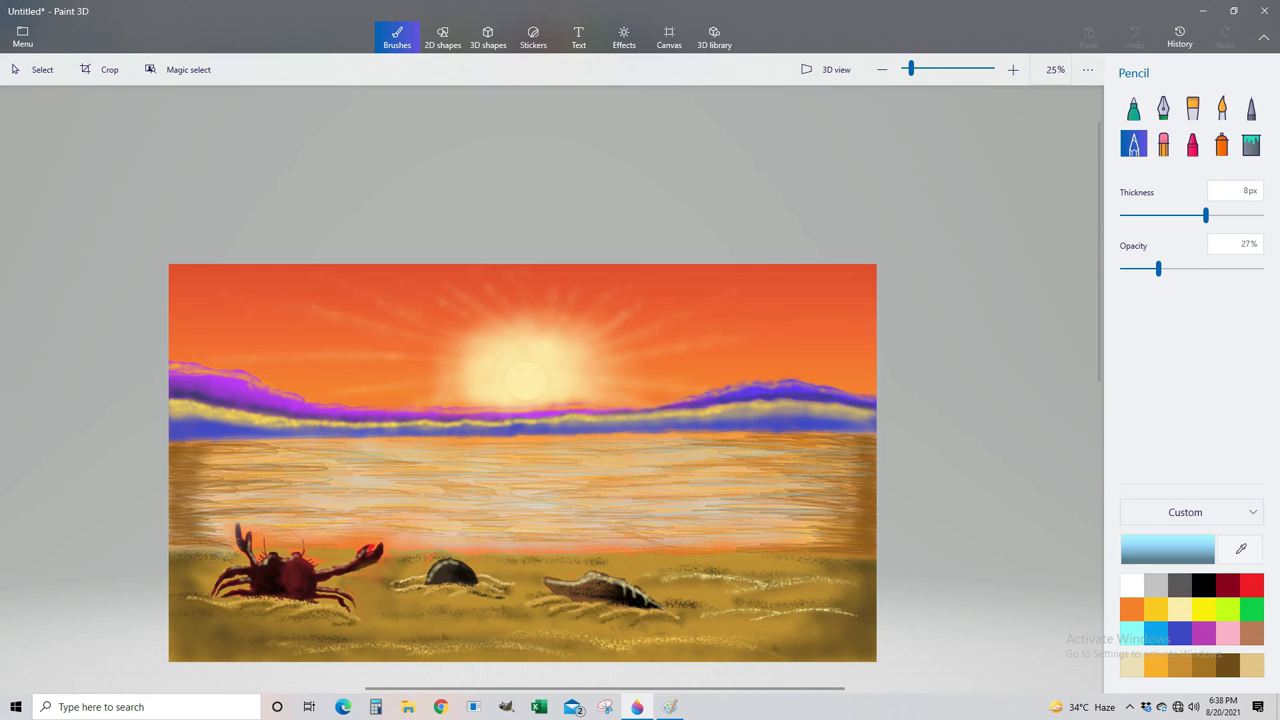
{"action": "left_click", "coordinate": [1167, 549]}
{"action": "left_click", "coordinate": [569, 486]}
{"action": "left_click_drag", "start_coordinate": [874, 456], "coordinate": [430, 451]}
{"action": "mouse_move", "coordinate": [170, 460]}
{"action": "left_mouse_down"}
{"action": "mouse_move", "coordinate": [302, 484]}
{"action": "mouse_move", "coordinate": [360, 440]}
{"action": "left_mouse_up"}
{"action": "left_click_drag", "start_coordinate": [170, 515], "coordinate": [426, 535]}
{"action": "left_click_drag", "start_coordinate": [876, 505], "coordinate": [800, 490]}
- Add more opaque light strokes across the whole water surface
{"action": "left_click_drag", "start_coordinate": [1158, 268], "coordinate": [1224, 268]}
{"action": "left_click_drag", "start_coordinate": [876, 531], "coordinate": [474, 528]}
{"action": "left_click_drag", "start_coordinate": [842, 497], "coordinate": [198, 498]}
{"action": "left_click_drag", "start_coordinate": [352, 516], "coordinate": [170, 486]}
{"action": "left_click_drag", "start_coordinate": [718, 494], "coordinate": [534, 464]}
{"action": "left_click_drag", "start_coordinate": [758, 438], "coordinate": [416, 440]}
{"action": "left_click_drag", "start_coordinate": [622, 448], "coordinate": [382, 460]}
{"action": "left_click_drag", "start_coordinate": [858, 446], "coordinate": [736, 478]}
{"action": "left_click_drag", "start_coordinate": [834, 476], "coordinate": [720, 510]}
{"action": "mouse_move", "coordinate": [374, 437]}
{"action": "left_mouse_down"}
{"action": "mouse_move", "coordinate": [200, 455]}
{"action": "mouse_move", "coordinate": [168, 442]}
{"action": "left_mouse_up"}
- Paint orange pencil strokes mid-water to build the sun's reflection
{"action": "left_click", "coordinate": [1241, 548]}
{"action": "left_click", "coordinate": [534, 443]}
{"action": "left_click", "coordinate": [700, 241]}
{"action": "left_click", "coordinate": [569, 487]}
{"action": "left_click_drag", "start_coordinate": [1224, 268], "coordinate": [1228, 268]}
{"action": "left_click_drag", "start_coordinate": [572, 448], "coordinate": [468, 454]}
{"action": "left_click_drag", "start_coordinate": [554, 456], "coordinate": [468, 468]}
{"action": "mouse_move", "coordinate": [600, 458]}
{"action": "left_mouse_down"}
{"action": "mouse_move", "coordinate": [420, 466]}
{"action": "mouse_move", "coordinate": [415, 452]}
{"action": "left_mouse_up"}
{"action": "left_click_drag", "start_coordinate": [534, 460], "coordinate": [450, 490]}
{"action": "left_click_drag", "start_coordinate": [628, 470], "coordinate": [465, 490]}
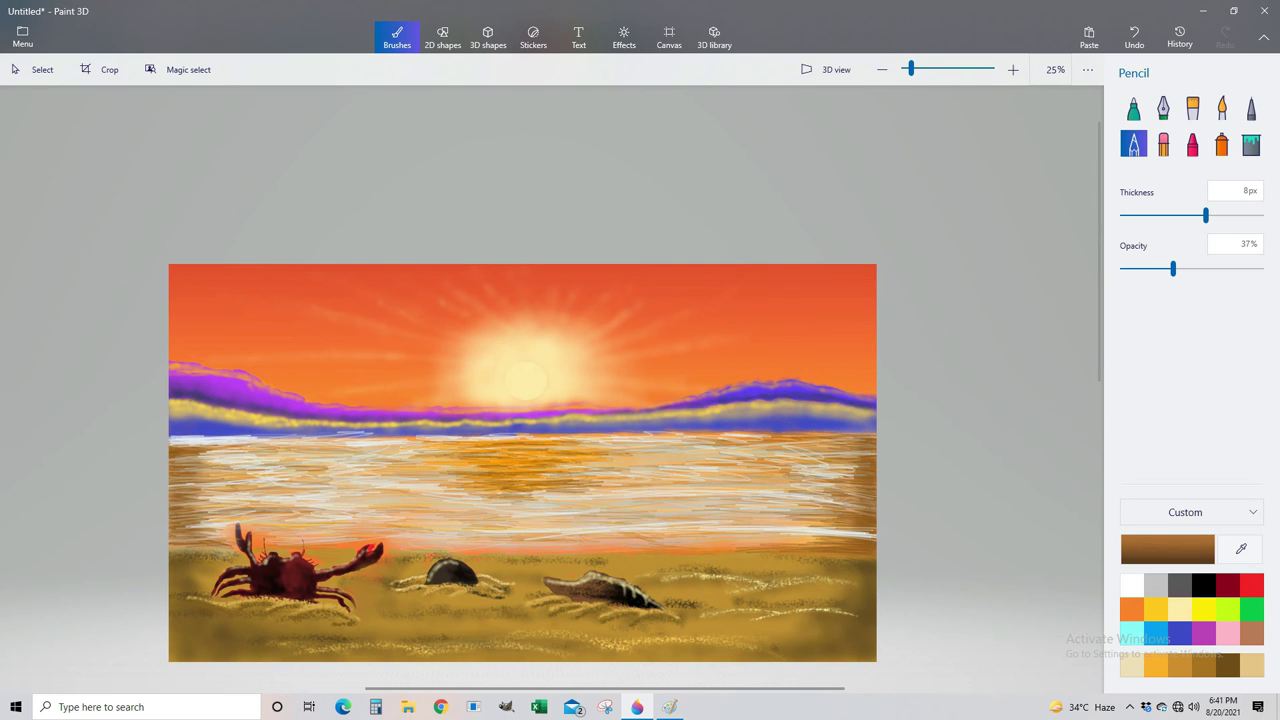
- Draw light blue strokes across the water
{"action": "left_click", "coordinate": [1155, 632]}
{"action": "left_click_drag", "start_coordinate": [850, 466], "coordinate": [640, 505]}
{"action": "left_click_drag", "start_coordinate": [690, 450], "coordinate": [412, 534]}
{"action": "left_click_drag", "start_coordinate": [454, 468], "coordinate": [190, 526]}
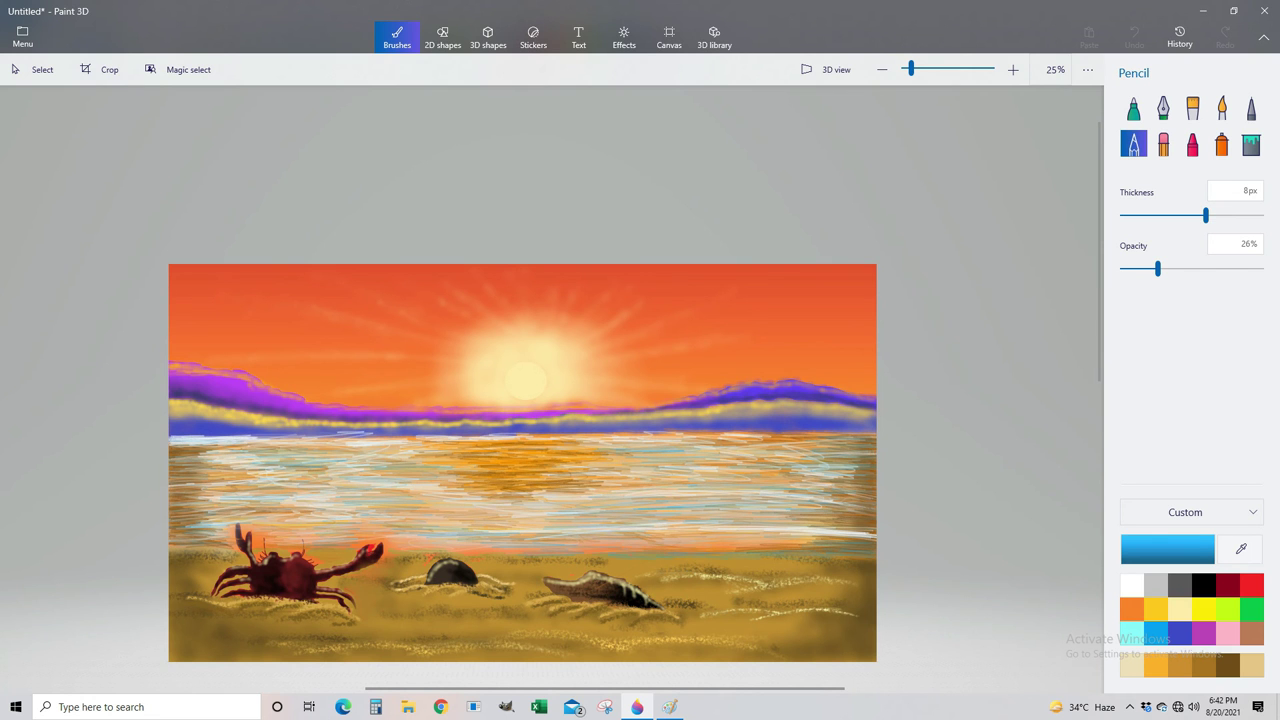
{"action": "scroll", "coordinate": [342, 640], "scroll_direction": "up", "scroll_amount": 3}
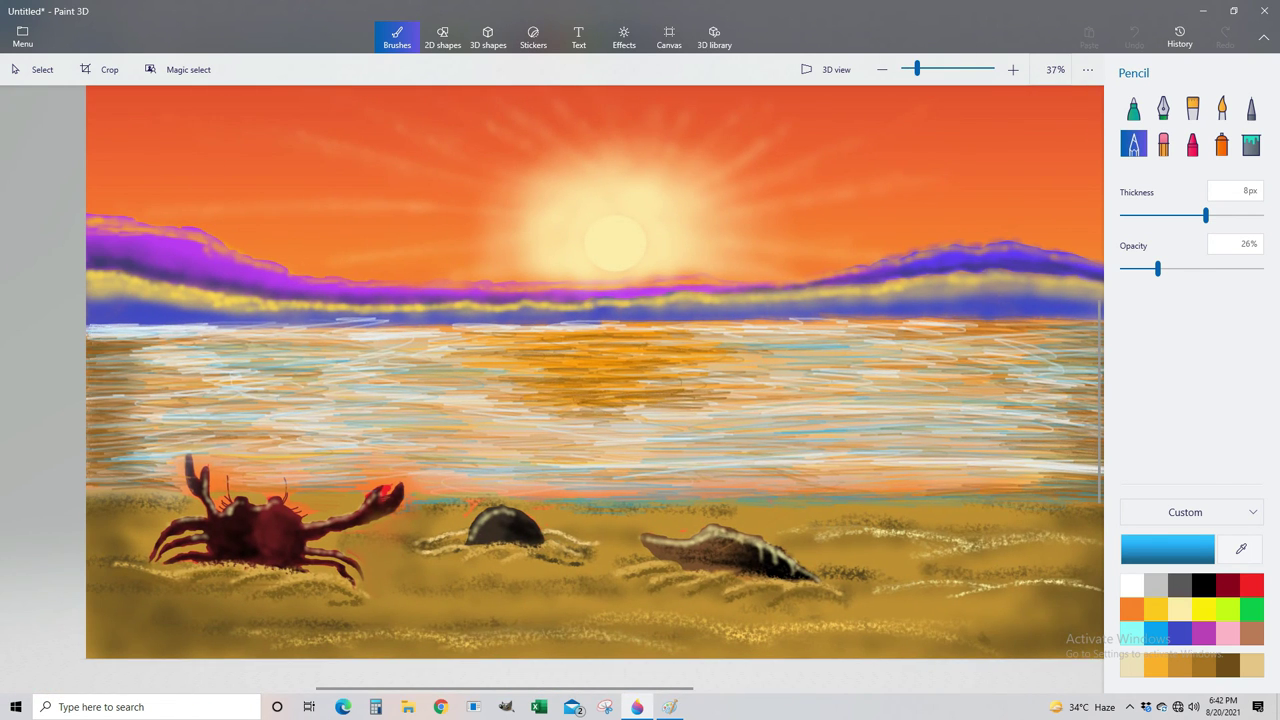
- Wash faint blue over the water with a low-opacity Watercolor brush
{"action": "left_click", "coordinate": [1221, 108]}
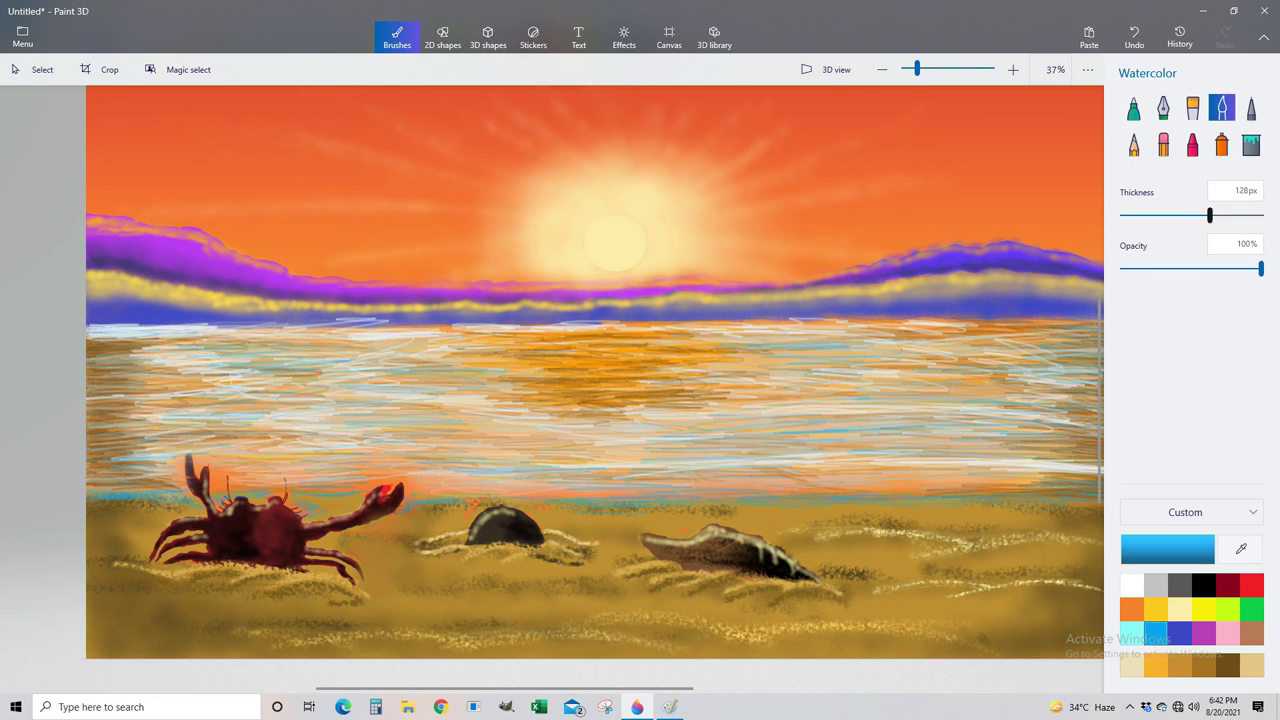
{"action": "left_click_drag", "start_coordinate": [1208, 215], "coordinate": [1180, 215]}
{"action": "left_click_drag", "start_coordinate": [1260, 268], "coordinate": [1223, 268]}
{"action": "left_click_drag", "start_coordinate": [1180, 215], "coordinate": [1136, 215]}
{"action": "left_click_drag", "start_coordinate": [362, 388], "coordinate": [204, 388]}
{"action": "left_click_drag", "start_coordinate": [1223, 268], "coordinate": [1149, 268]}
{"action": "left_click_drag", "start_coordinate": [426, 344], "coordinate": [294, 346]}
{"action": "left_click_drag", "start_coordinate": [1050, 345], "coordinate": [888, 346]}
{"action": "left_click_drag", "start_coordinate": [1026, 468], "coordinate": [818, 480]}
{"action": "left_click_drag", "start_coordinate": [646, 472], "coordinate": [428, 480]}
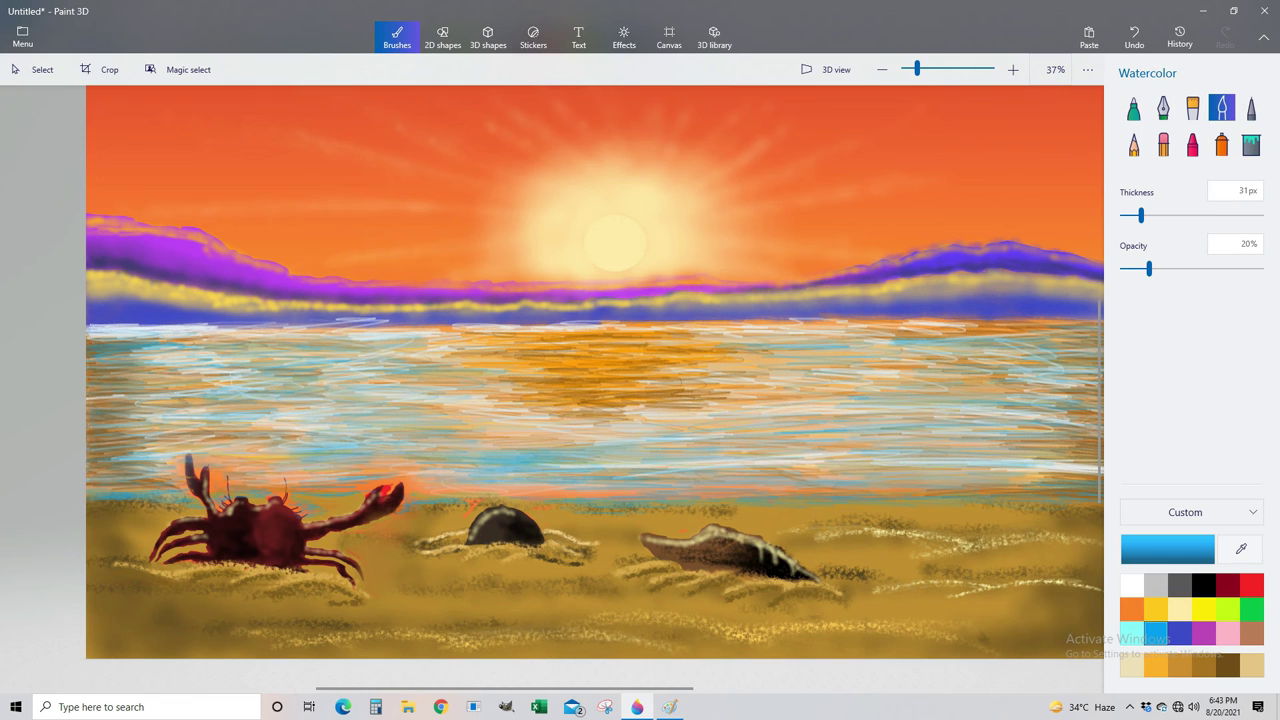
- Select the marker and mix a deep orange-brown custom colour
{"action": "scroll", "coordinate": [778, 562], "scroll_direction": "right", "scroll_amount": 2}
{"action": "left_click", "coordinate": [1133, 108]}
{"action": "left_click", "coordinate": [1241, 548]}
{"action": "left_click", "coordinate": [672, 365]}
{"action": "left_click", "coordinate": [529, 442]}
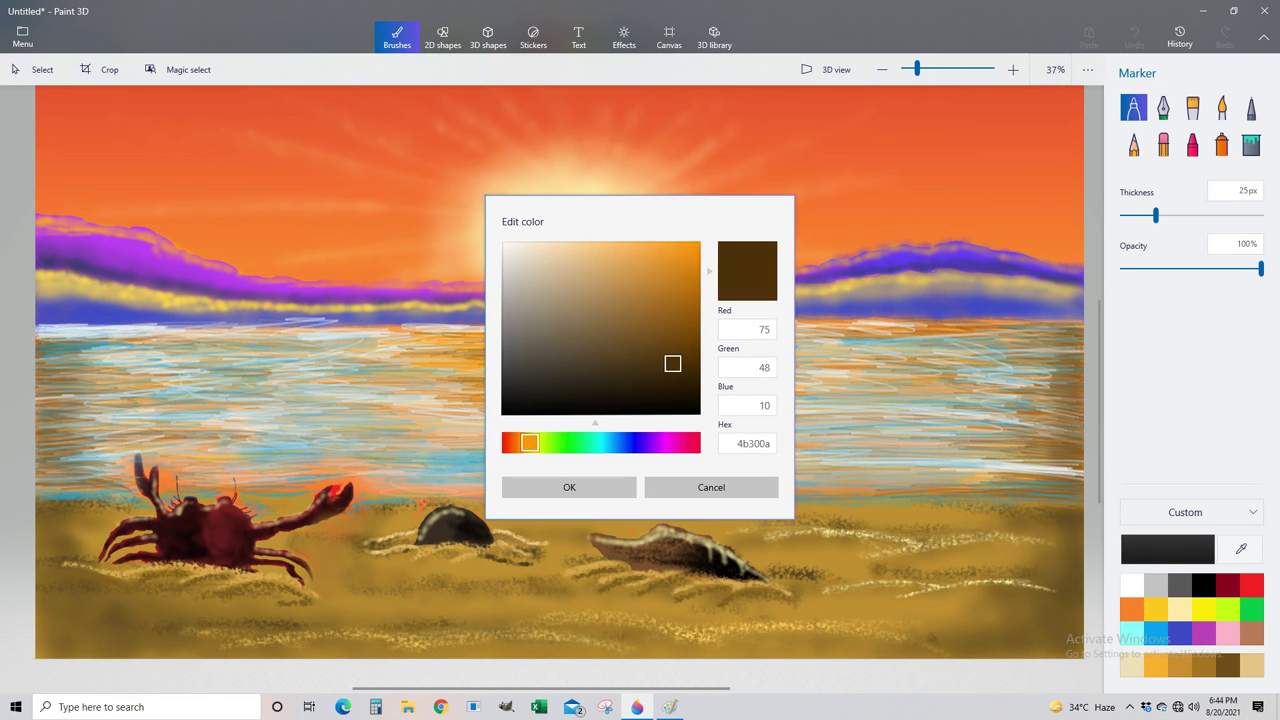
- Draw thin dark brown shadow lines from the crab's legs
{"action": "left_click", "coordinate": [569, 487]}
{"action": "left_click_drag", "start_coordinate": [1155, 215], "coordinate": [1133, 215]}
{"action": "left_click_drag", "start_coordinate": [152, 563], "coordinate": [52, 656]}
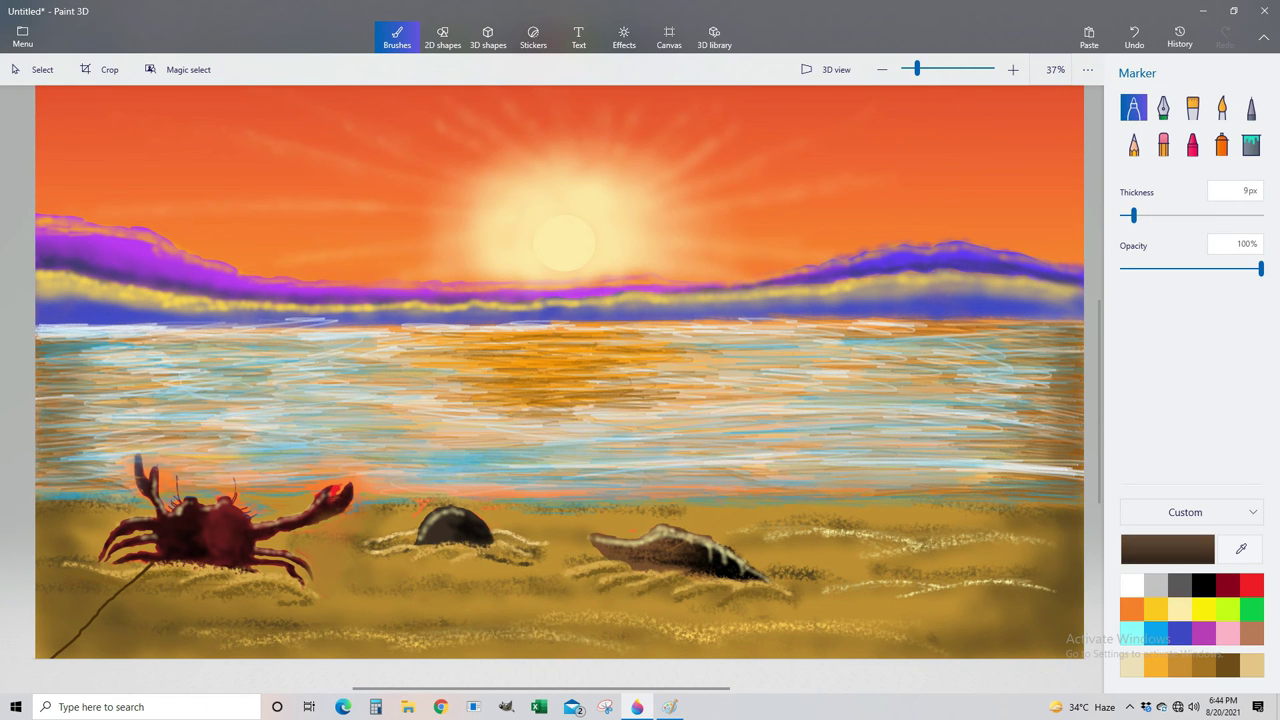
{"action": "left_click_drag", "start_coordinate": [304, 586], "coordinate": [232, 656]}
{"action": "mouse_move", "coordinate": [114, 566]}
{"action": "left_mouse_down"}
{"action": "mouse_move", "coordinate": [42, 658]}
{"action": "mouse_move", "coordinate": [36, 648]}
{"action": "left_mouse_up"}
- Paint the shadow beneath the crab solidly with higher-opacity watercolor and marker strokes
{"action": "left_click", "coordinate": [1221, 108]}
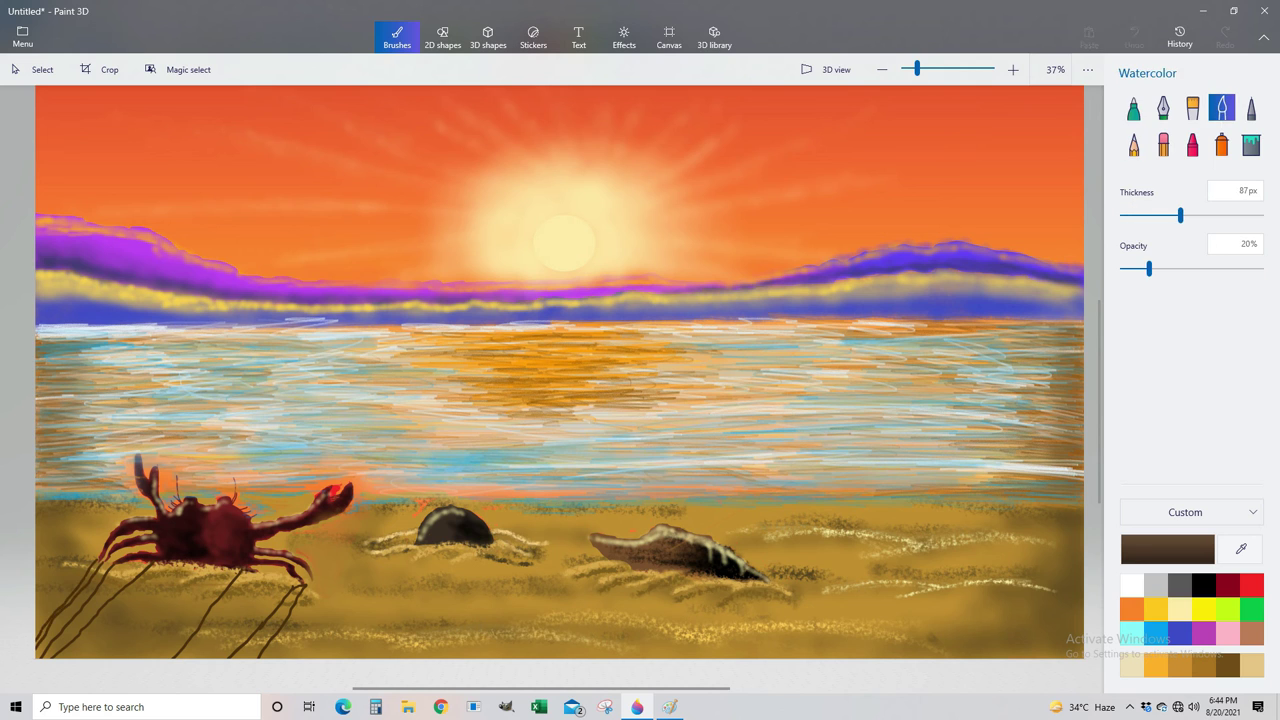
{"action": "left_click_drag", "start_coordinate": [1164, 269], "coordinate": [1240, 269]}
{"action": "mouse_move", "coordinate": [175, 595]}
{"action": "left_mouse_down"}
{"action": "mouse_move", "coordinate": [100, 655]}
{"action": "mouse_move", "coordinate": [145, 658]}
{"action": "mouse_move", "coordinate": [65, 658]}
{"action": "left_mouse_up"}
{"action": "left_click", "coordinate": [1133, 108]}
{"action": "left_click_drag", "start_coordinate": [172, 568], "coordinate": [140, 594]}
{"action": "left_click_drag", "start_coordinate": [230, 578], "coordinate": [165, 645]}
{"action": "left_click_drag", "start_coordinate": [175, 588], "coordinate": [105, 625]}
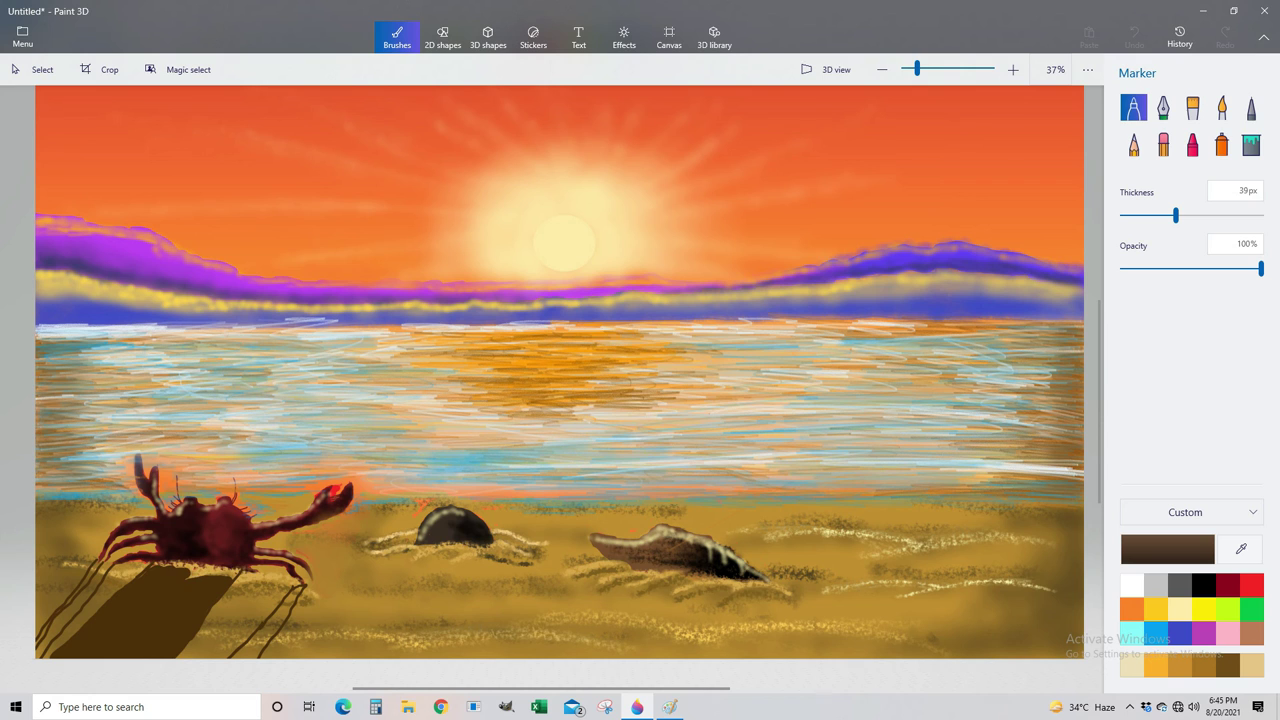
- Darken the crab's shadow with thick black leg strokes
{"action": "left_click", "coordinate": [1204, 584]}
{"action": "mouse_move", "coordinate": [108, 566]}
{"action": "left_mouse_down"}
{"action": "mouse_move", "coordinate": [36, 656]}
{"action": "mouse_move", "coordinate": [36, 640]}
{"action": "left_mouse_up"}
{"action": "left_click_drag", "start_coordinate": [305, 588], "coordinate": [222, 658]}
{"action": "mouse_move", "coordinate": [232, 572]}
{"action": "left_mouse_down"}
{"action": "mouse_move", "coordinate": [100, 656]}
{"action": "mouse_move", "coordinate": [115, 636]}
{"action": "left_mouse_up"}
{"action": "left_click_drag", "start_coordinate": [135, 582], "coordinate": [60, 656]}
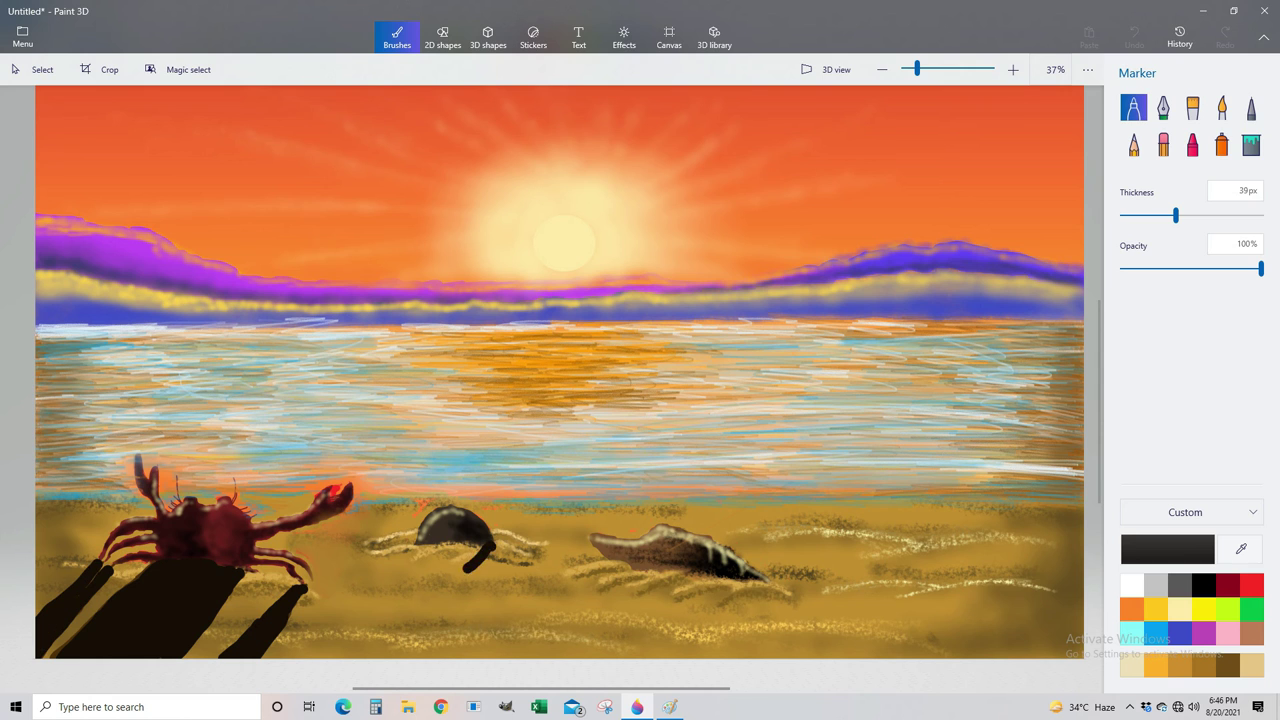
- Draw straight-line edges for the middle shell's shadow and fill between them with dark paint
{"action": "left_click", "coordinate": [443, 38]}
{"action": "left_click", "coordinate": [1133, 123]}
{"action": "left_click_drag", "start_coordinate": [491, 544], "coordinate": [388, 683]}
{"action": "left_click_drag", "start_coordinate": [1137, 189], "coordinate": [1194, 189]}
{"action": "key", "text": "ctrl+z"}
{"action": "key", "text": "ctrl+z"}
{"action": "key", "text": "ctrl+y"}
{"action": "left_click", "coordinate": [1133, 122]}
{"action": "mouse_move", "coordinate": [415, 545]}
{"action": "left_mouse_down"}
{"action": "mouse_move", "coordinate": [345, 658]}
{"action": "mouse_move", "coordinate": [482, 550]}
{"action": "left_mouse_up"}
{"action": "left_click", "coordinate": [397, 38]}
{"action": "mouse_move", "coordinate": [430, 595]}
{"action": "left_mouse_down"}
{"action": "mouse_move", "coordinate": [480, 548]}
{"action": "mouse_move", "coordinate": [360, 655]}
{"action": "left_mouse_up"}
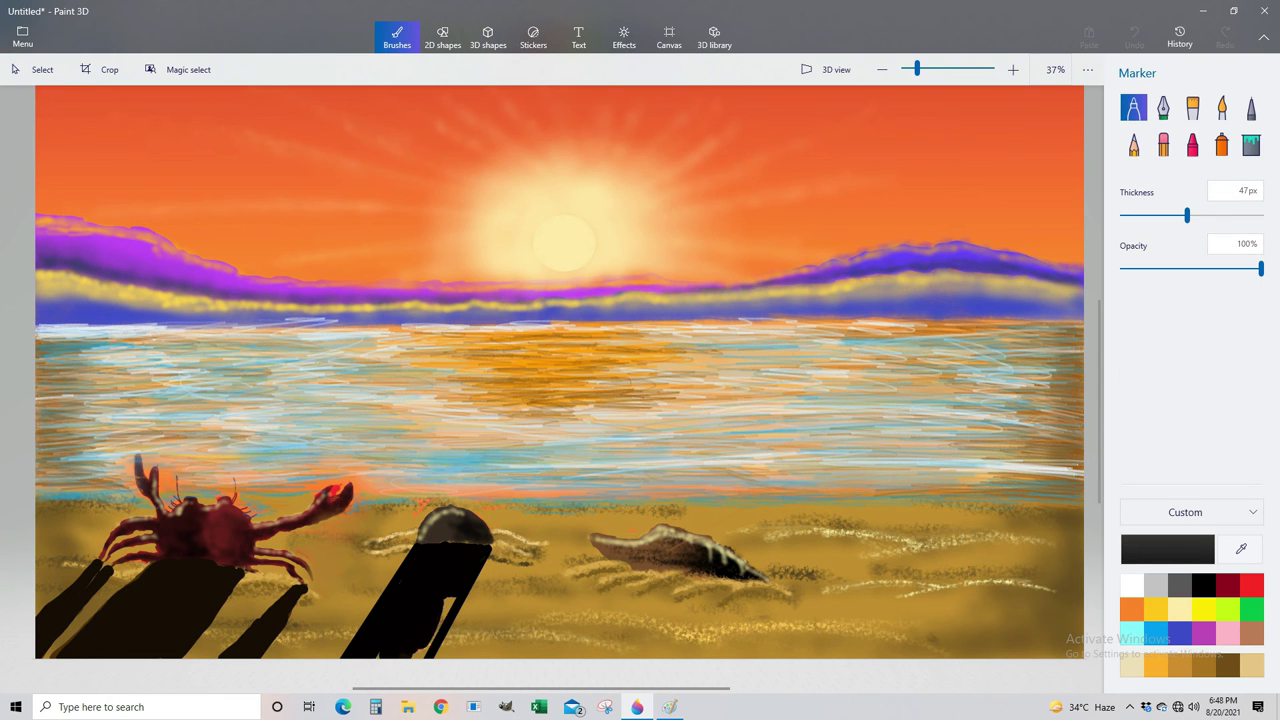
- Outline the right shell's shadow with two straight lines and fill it solid black
{"action": "left_click", "coordinate": [442, 38]}
{"action": "left_click_drag", "start_coordinate": [770, 585], "coordinate": [712, 658]}
{"action": "left_click", "coordinate": [1133, 122]}
{"action": "left_click_drag", "start_coordinate": [608, 560], "coordinate": [522, 658]}
{"action": "left_click", "coordinate": [397, 38]}
{"action": "mouse_move", "coordinate": [762, 590]}
{"action": "left_mouse_down"}
{"action": "mouse_move", "coordinate": [590, 565]}
{"action": "mouse_move", "coordinate": [690, 640]}
{"action": "left_mouse_up"}
{"action": "left_click_drag", "start_coordinate": [1187, 216], "coordinate": [1195, 216]}
{"action": "mouse_move", "coordinate": [740, 605]}
{"action": "left_mouse_down"}
{"action": "mouse_move", "coordinate": [705, 655]}
{"action": "mouse_move", "coordinate": [645, 595]}
{"action": "mouse_move", "coordinate": [560, 650]}
{"action": "left_mouse_up"}
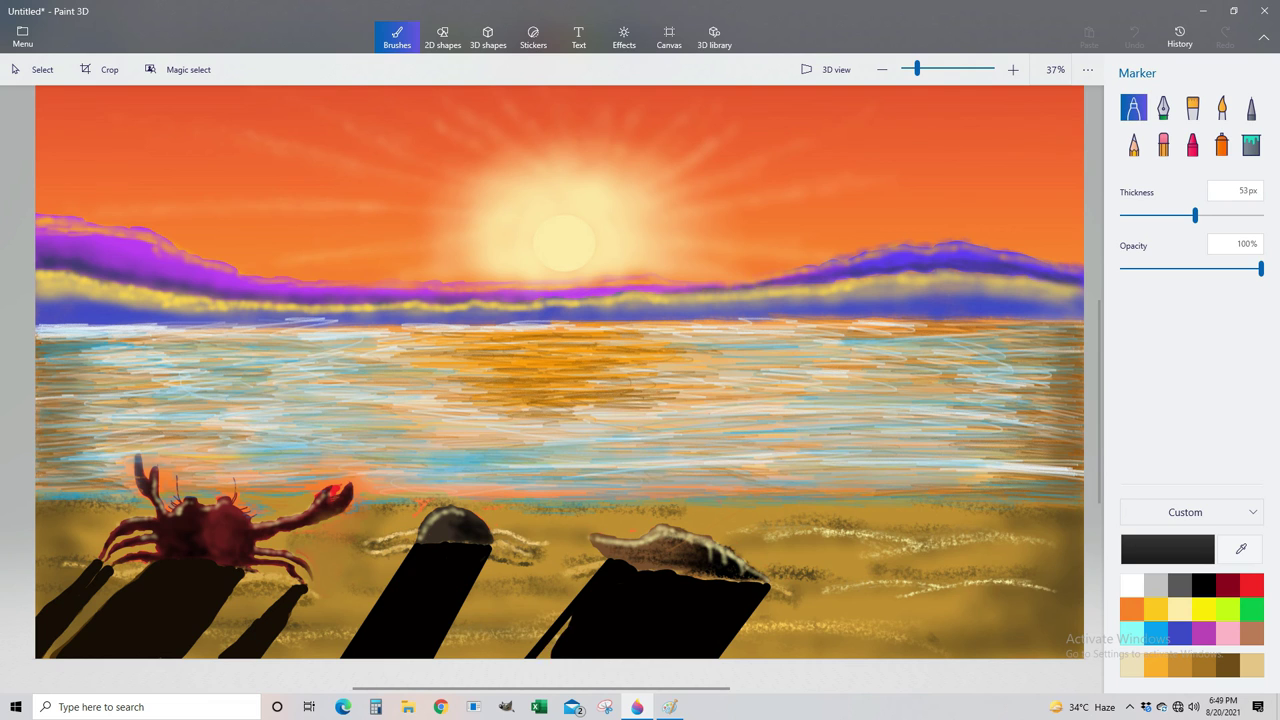
- Fill the crab's and both shells' shadows with dark brown, softened with a Spray can
{"action": "left_click", "coordinate": [1221, 145]}
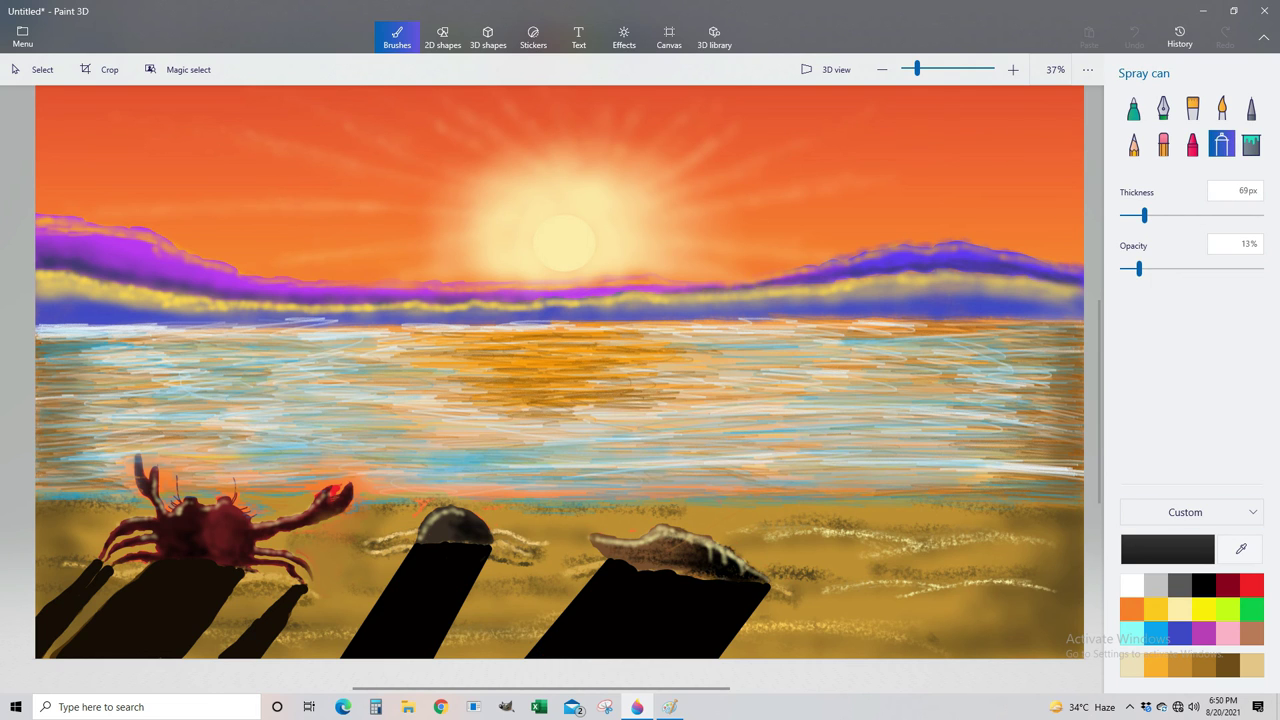
{"action": "left_click_drag", "start_coordinate": [1138, 268], "coordinate": [1165, 268]}
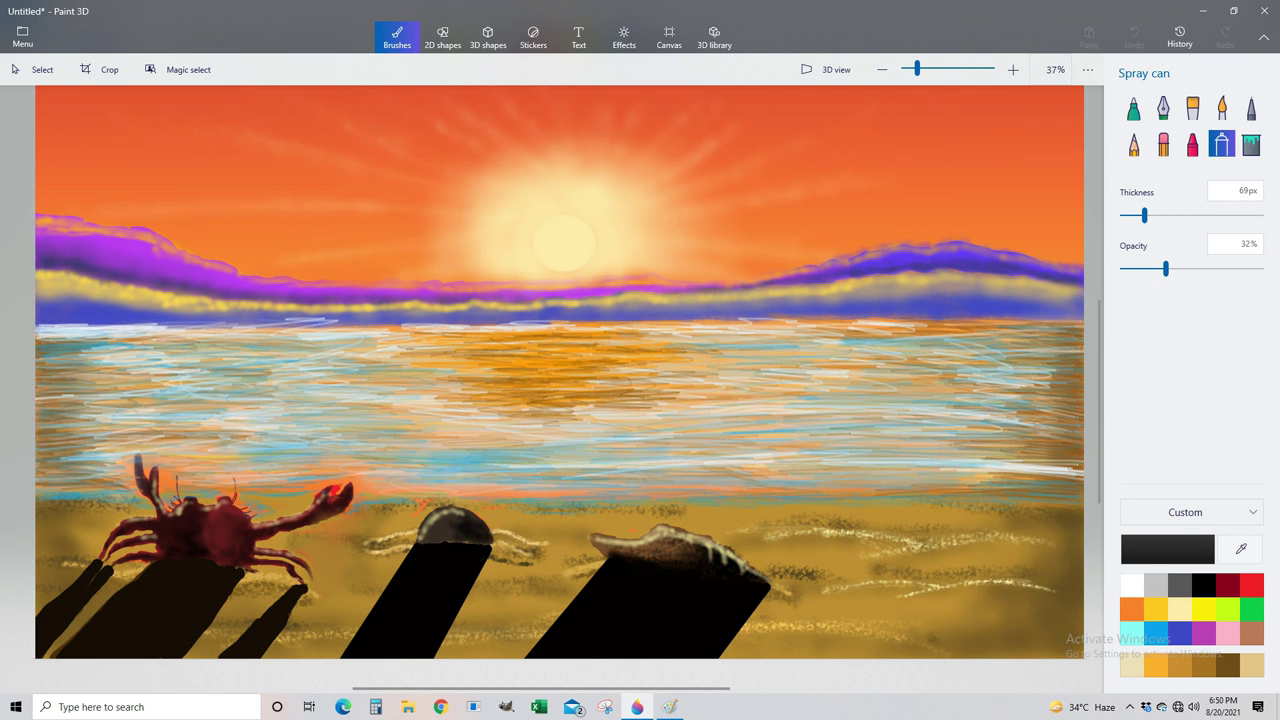
{"action": "key", "text": "Left"}
{"action": "key", "text": "Left"}
{"action": "key", "text": "Left"}
{"action": "key", "text": "Left"}
{"action": "key", "text": "Left"}
{"action": "key", "text": "Left"}
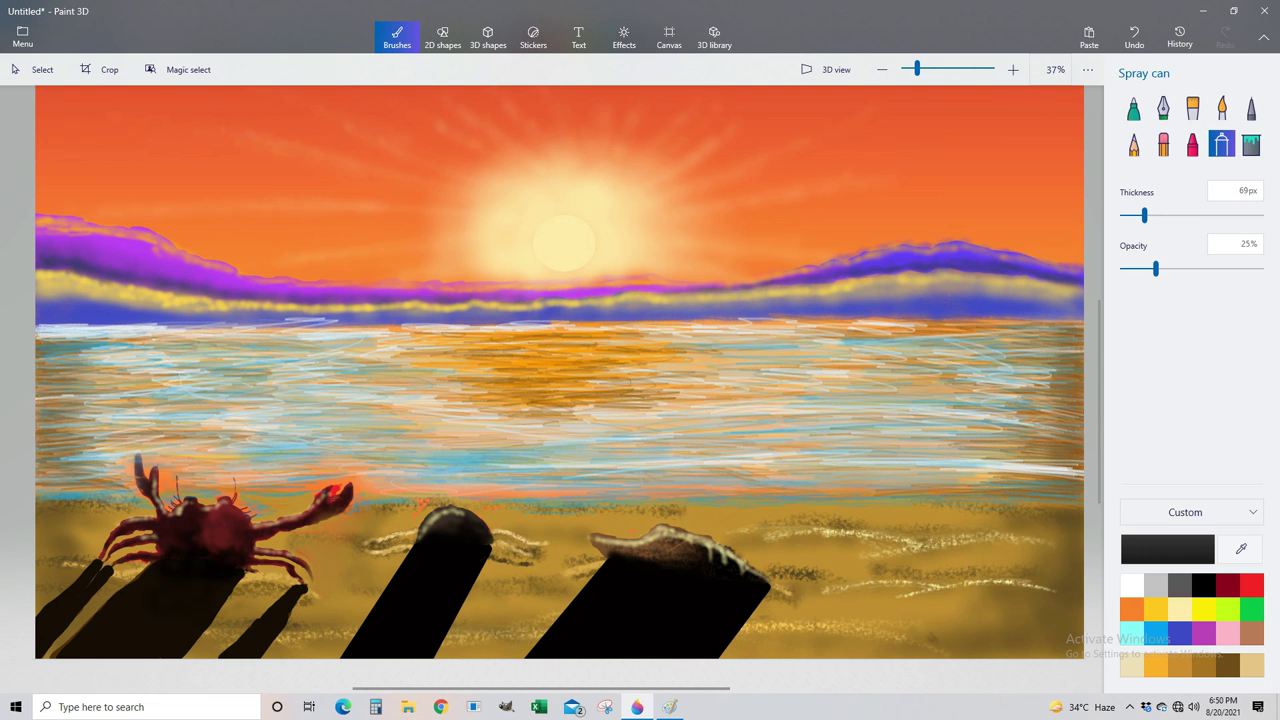
{"action": "left_click", "coordinate": [1228, 665]}
{"action": "left_click", "coordinate": [1251, 145]}
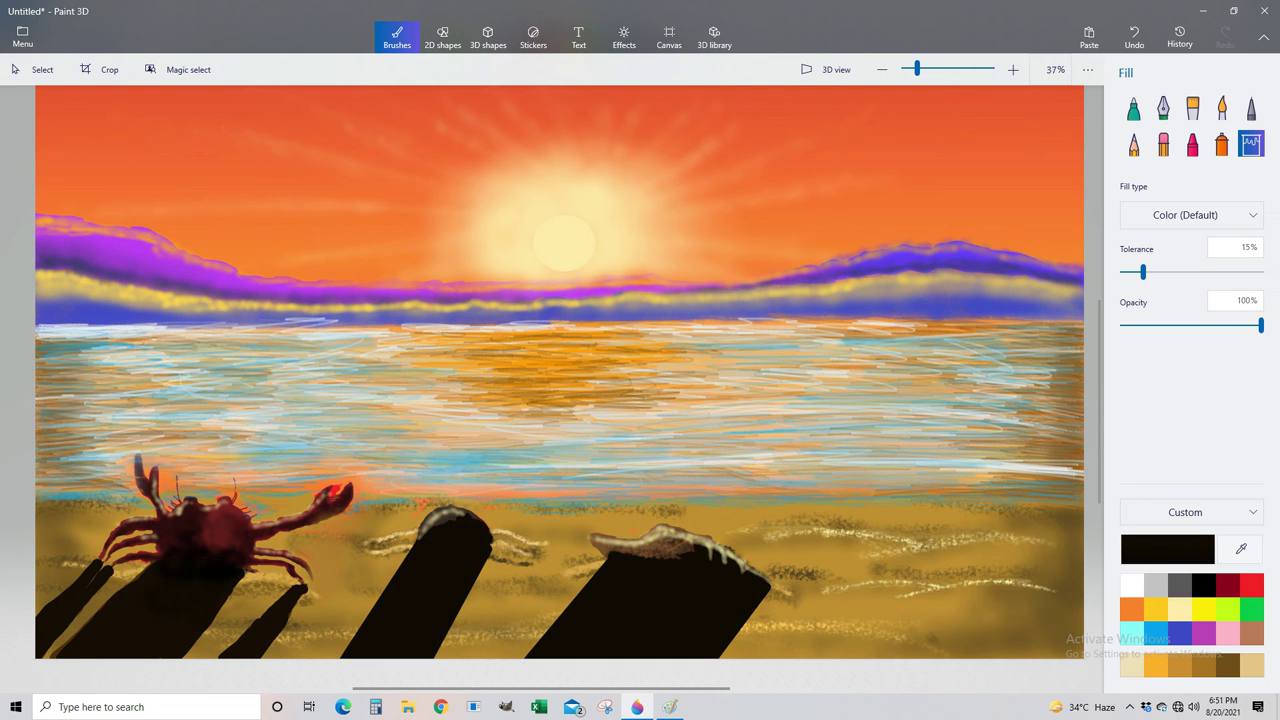
{"action": "left_click", "coordinate": [650, 600]}
{"action": "left_click", "coordinate": [420, 590]}
{"action": "left_click", "coordinate": [260, 620]}
{"action": "left_click", "coordinate": [120, 610]}
{"action": "key", "text": "ctrl+z"}
- Zoom out, undo stray strokes, and begin the palm trunk outline with a thin marker
{"action": "left_click_drag", "start_coordinate": [917, 69], "coordinate": [913, 69]}
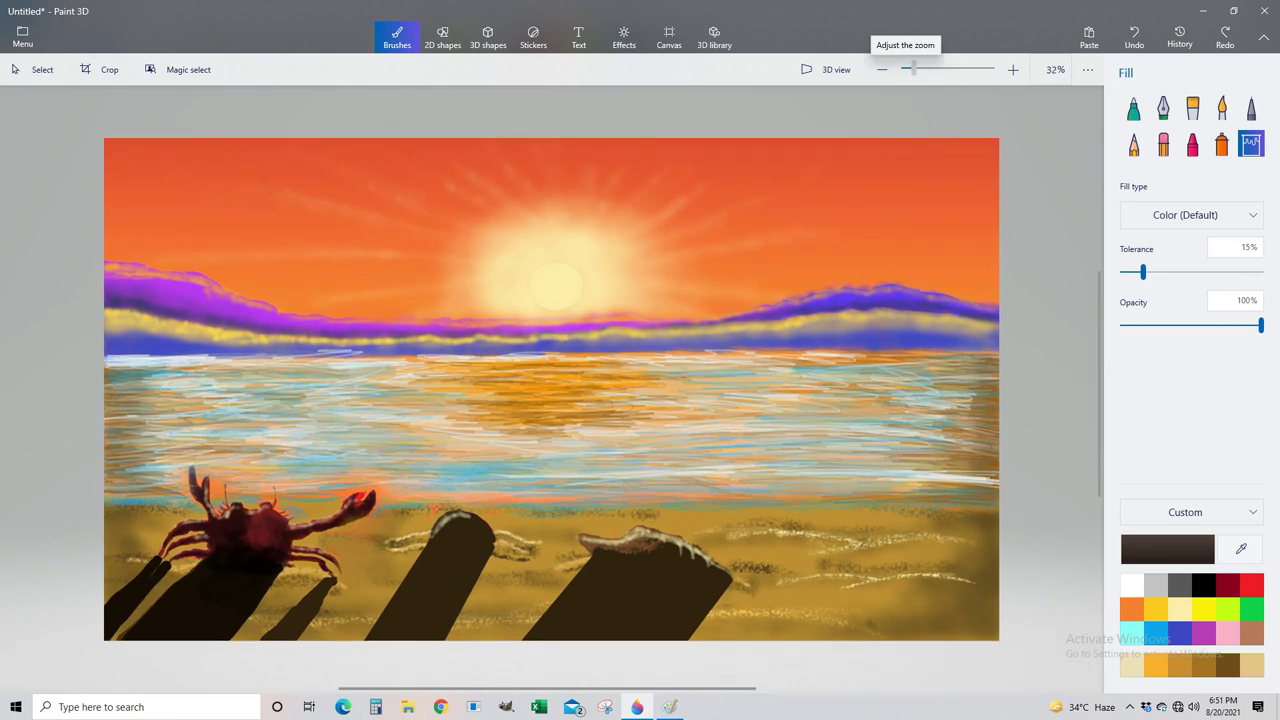
{"action": "key", "text": "ctrl+z"}
{"action": "key", "text": "ctrl+z"}
{"action": "key", "text": "ctrl+z"}
{"action": "key", "text": "ctrl+z"}
{"action": "key", "text": "ctrl+z"}
{"action": "key", "text": "ctrl+z"}
{"action": "key", "text": "ctrl+z"}
{"action": "key", "text": "ctrl+z"}
{"action": "key", "text": "ctrl+z"}
{"action": "key", "text": "ctrl+z"}
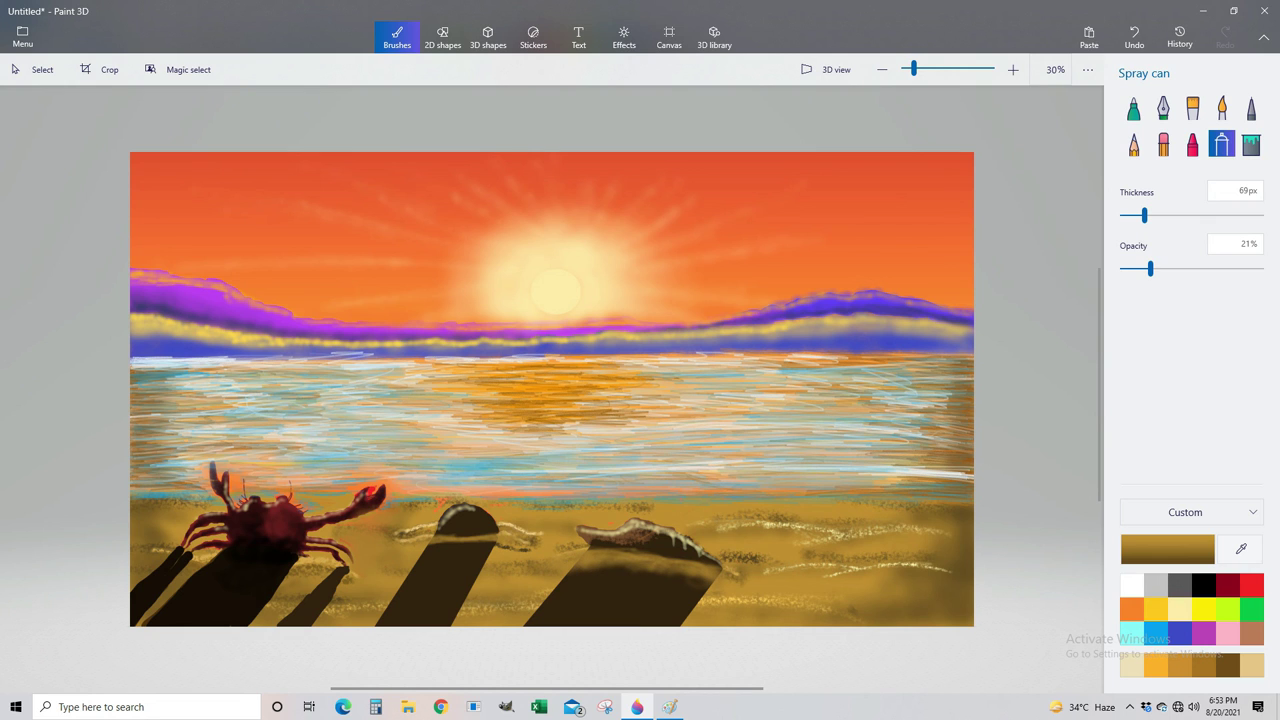
{"action": "key", "text": "ctrl+z"}
{"action": "key", "text": "ctrl+z"}
{"action": "key", "text": "ctrl+z"}
{"action": "key", "text": "ctrl+z"}
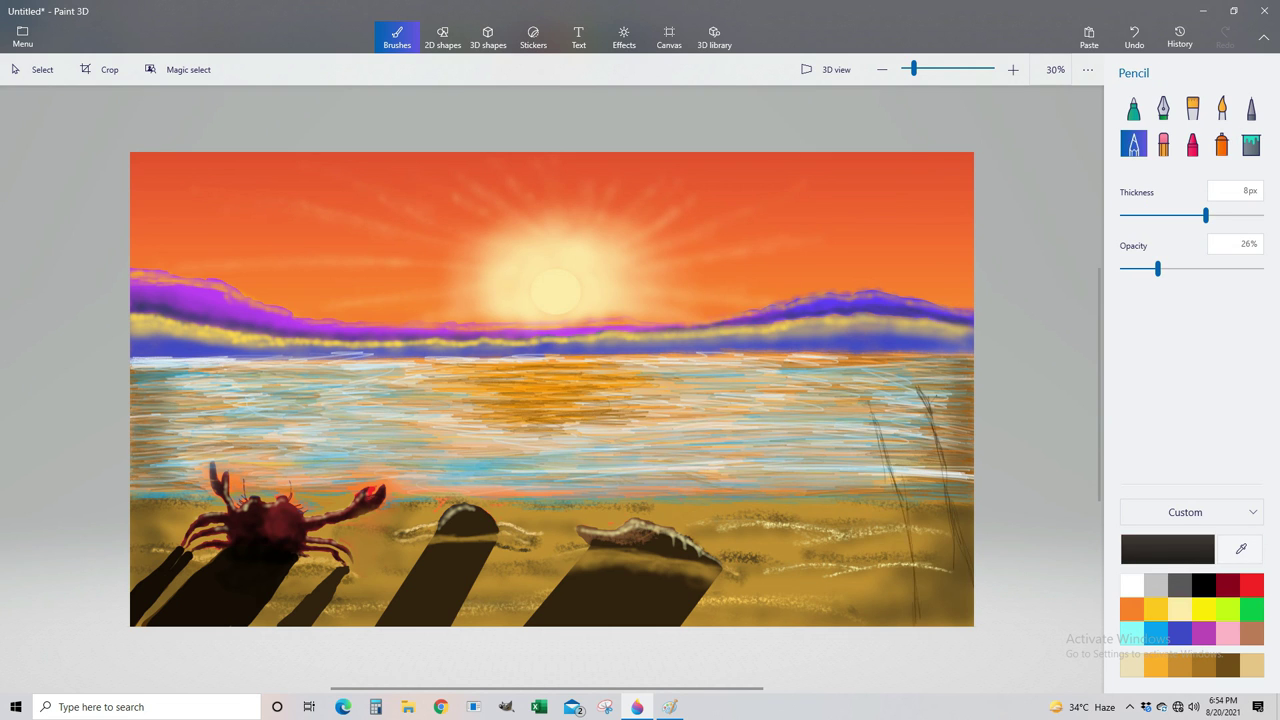
{"action": "key", "text": "ctrl+z"}
{"action": "key", "text": "ctrl+z"}
{"action": "key", "text": "ctrl+z"}
{"action": "left_click_drag", "start_coordinate": [1152, 215], "coordinate": [1137, 215]}
{"action": "left_click_drag", "start_coordinate": [915, 368], "coordinate": [966, 623]}
- Outline the palm trunk and a long drooping frond in black
{"action": "left_click_drag", "start_coordinate": [890, 373], "coordinate": [936, 623]}
{"action": "mouse_move", "coordinate": [878, 320]}
{"action": "left_mouse_down"}
{"action": "mouse_move", "coordinate": [805, 362]}
{"action": "mouse_move", "coordinate": [868, 352]}
{"action": "mouse_move", "coordinate": [972, 408]}
{"action": "left_mouse_up"}
{"action": "left_click_drag", "start_coordinate": [878, 364], "coordinate": [788, 455]}
- Fill the palm crown and right-side fronds solid black with a thicker marker
{"action": "left_click_drag", "start_coordinate": [1137, 215], "coordinate": [1171, 215]}
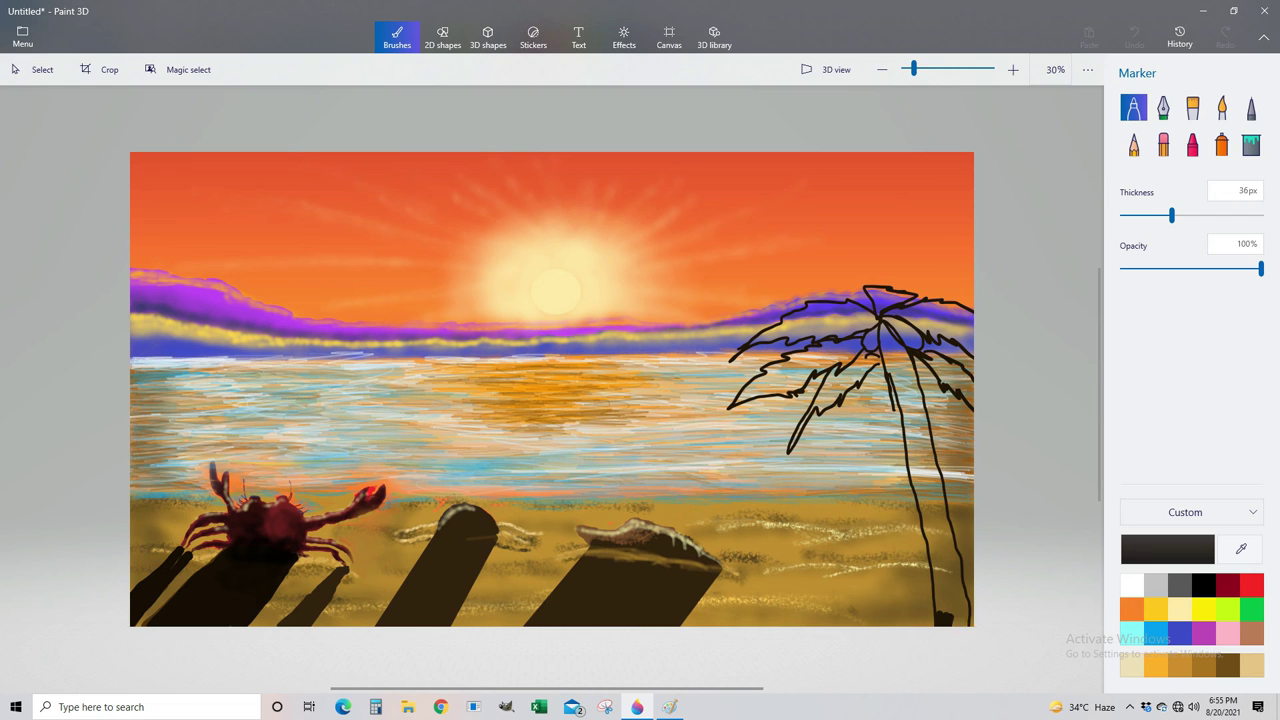
{"action": "left_click_drag", "start_coordinate": [945, 615], "coordinate": [962, 622]}
{"action": "left_click_drag", "start_coordinate": [842, 310], "coordinate": [874, 326]}
{"action": "mouse_move", "coordinate": [760, 344]}
{"action": "left_mouse_down"}
{"action": "mouse_move", "coordinate": [845, 316]}
{"action": "mouse_move", "coordinate": [786, 388]}
{"action": "mouse_move", "coordinate": [789, 450]}
{"action": "left_mouse_up"}
{"action": "left_click_drag", "start_coordinate": [866, 290], "coordinate": [966, 318]}
{"action": "mouse_move", "coordinate": [886, 315]}
{"action": "left_mouse_down"}
{"action": "mouse_move", "coordinate": [972, 340]}
{"action": "mouse_move", "coordinate": [970, 388]}
{"action": "left_mouse_up"}
- Fill the palm trunk, its base and the left fronds solid black
{"action": "left_click_drag", "start_coordinate": [890, 335], "coordinate": [935, 515]}
{"action": "left_click_drag", "start_coordinate": [1171, 215], "coordinate": [1182, 215]}
{"action": "mouse_move", "coordinate": [915, 450]}
{"action": "left_mouse_down"}
{"action": "mouse_move", "coordinate": [950, 610]}
{"action": "mouse_move", "coordinate": [965, 620]}
{"action": "left_mouse_up"}
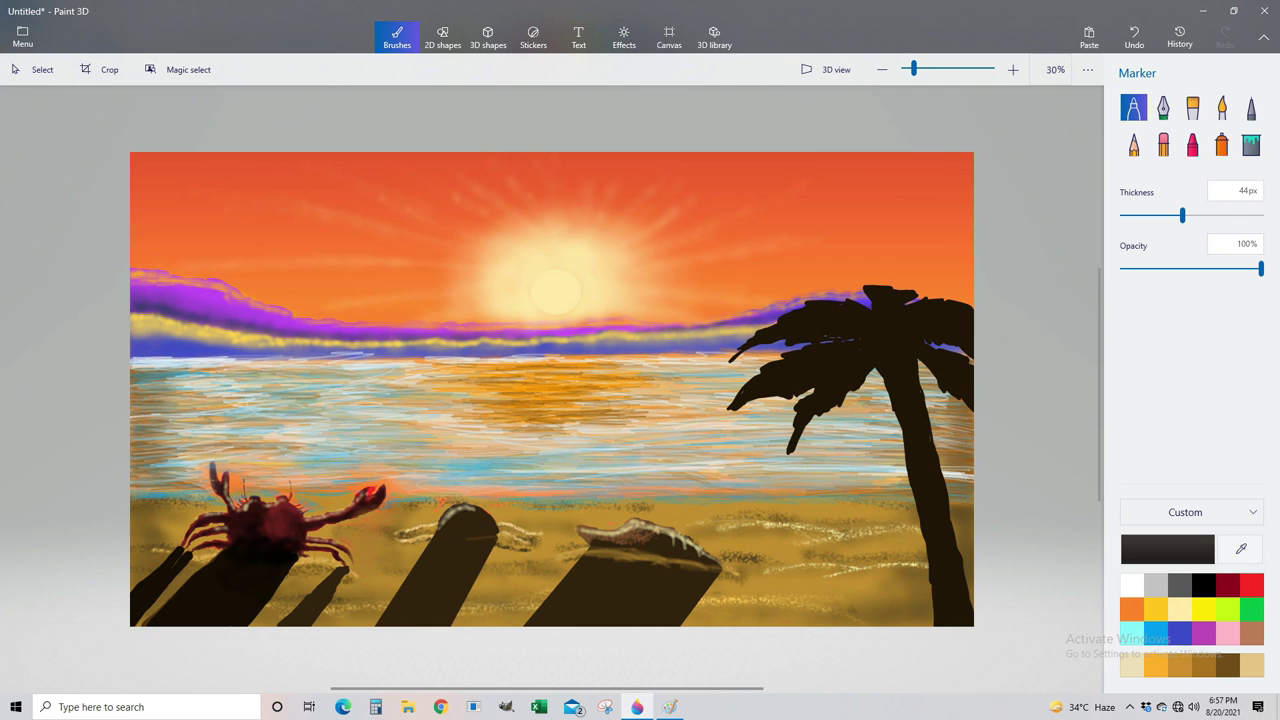
{"action": "left_click_drag", "start_coordinate": [880, 368], "coordinate": [855, 432]}
{"action": "left_click_drag", "start_coordinate": [938, 360], "coordinate": [920, 390]}
{"action": "left_click_drag", "start_coordinate": [856, 392], "coordinate": [832, 452]}
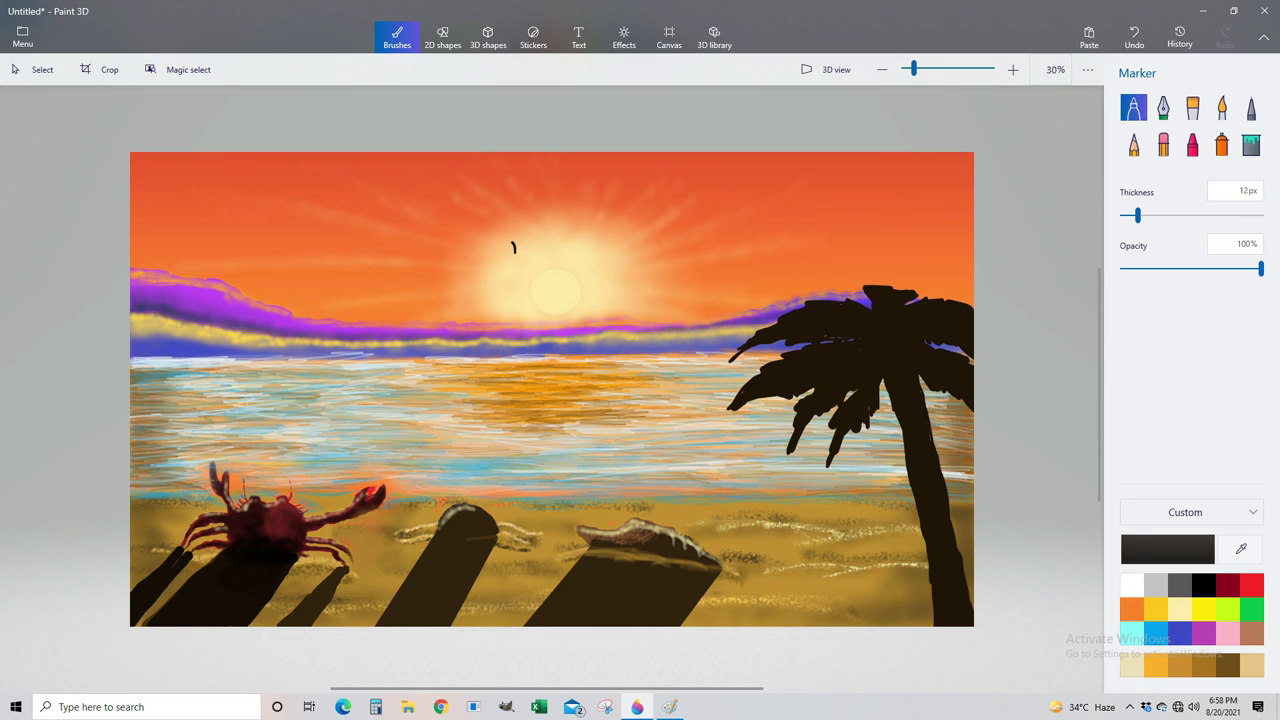
- Brighten the shoreline with white and paint a black grassy bush at the left edge
{"action": "left_click_drag", "start_coordinate": [936, 608], "coordinate": [842, 608]}
{"action": "left_click_drag", "start_coordinate": [916, 512], "coordinate": [130, 500]}
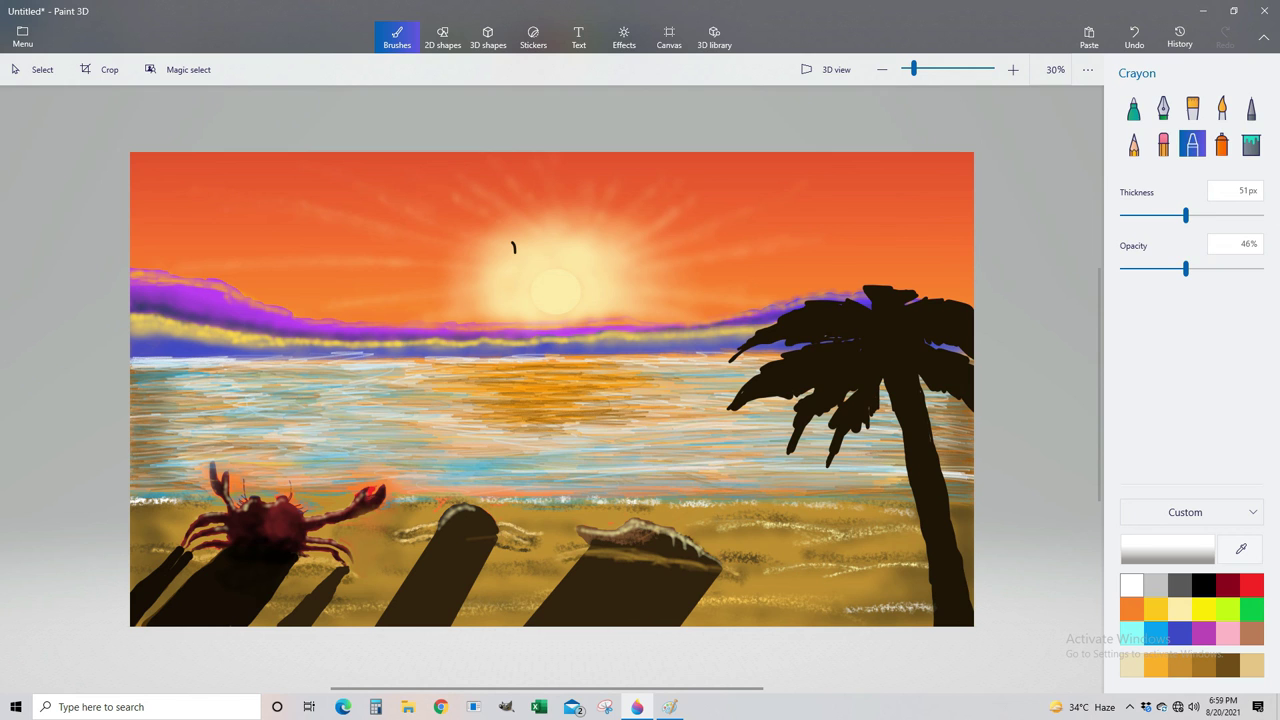
{"action": "left_click", "coordinate": [1133, 108]}
{"action": "left_click", "coordinate": [1203, 584]}
{"action": "mouse_move", "coordinate": [138, 492]}
{"action": "left_mouse_down"}
{"action": "mouse_move", "coordinate": [142, 476]}
{"action": "mouse_move", "coordinate": [190, 486]}
{"action": "left_mouse_up"}
{"action": "left_click_drag", "start_coordinate": [1173, 216], "coordinate": [1126, 216]}
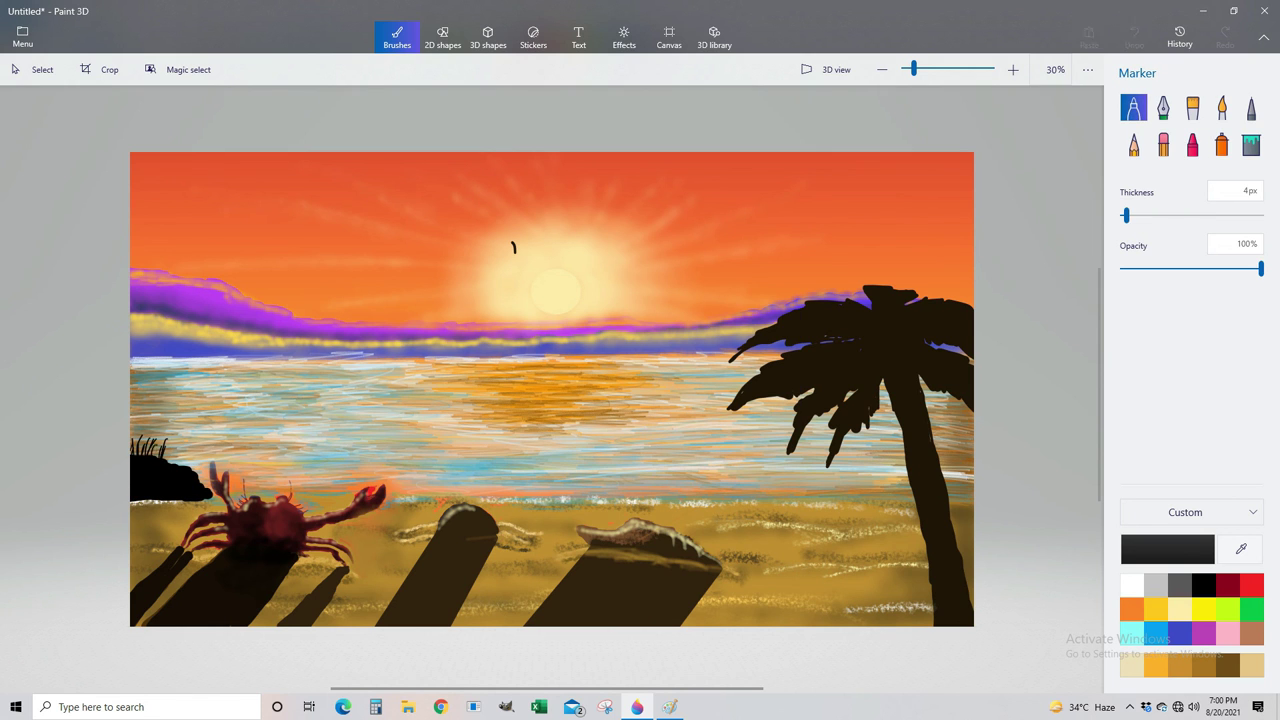
{"action": "left_click_drag", "start_coordinate": [150, 458], "coordinate": [160, 428]}
{"action": "left_click", "coordinate": [1133, 145]}
{"action": "left_click_drag", "start_coordinate": [1157, 268], "coordinate": [1229, 268]}
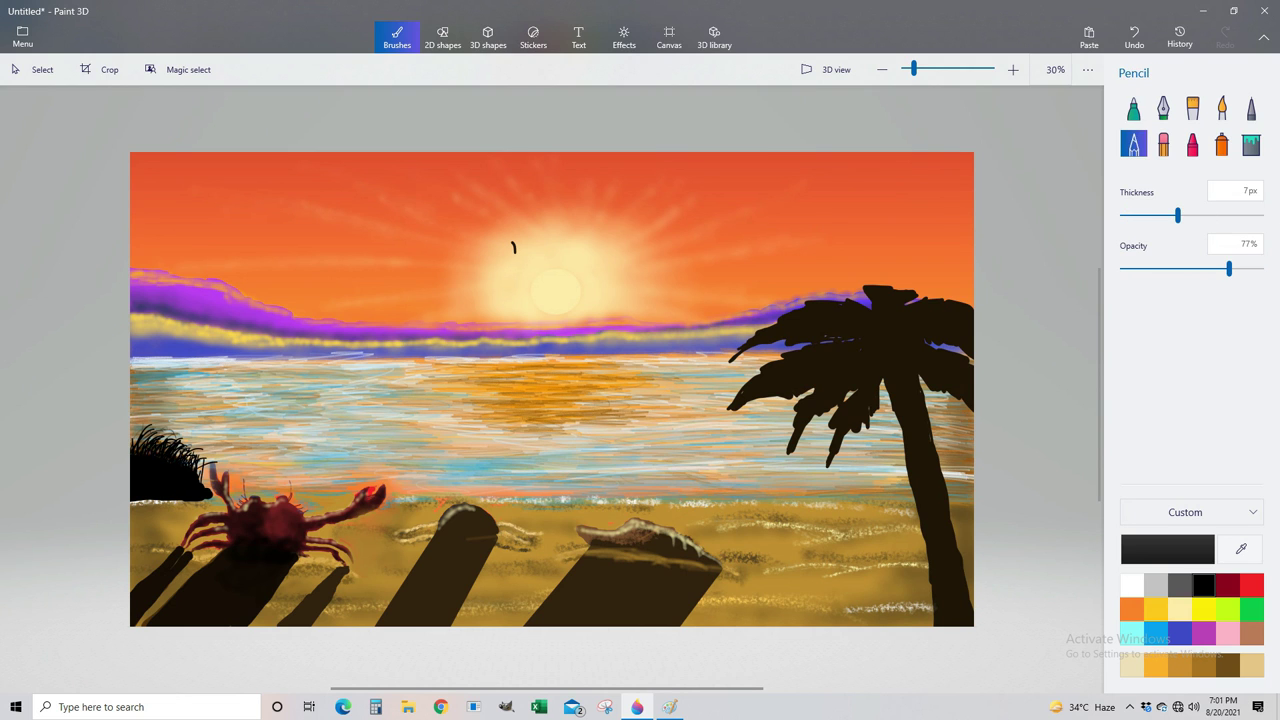
- Paint a dark bush with pencil grass blades at the palm trunk's base
{"action": "left_click", "coordinate": [1133, 108]}
{"action": "left_click_drag", "start_coordinate": [1126, 216], "coordinate": [1172, 216]}
{"action": "mouse_move", "coordinate": [895, 622]}
{"action": "left_mouse_down"}
{"action": "mouse_move", "coordinate": [920, 595]}
{"action": "mouse_move", "coordinate": [870, 620]}
{"action": "mouse_move", "coordinate": [870, 598]}
{"action": "mouse_move", "coordinate": [924, 552]}
{"action": "left_mouse_up"}
{"action": "left_click", "coordinate": [1133, 145]}
{"action": "mouse_move", "coordinate": [815, 625]}
{"action": "left_mouse_down"}
{"action": "mouse_move", "coordinate": [912, 566]}
{"action": "mouse_move", "coordinate": [868, 590]}
{"action": "left_mouse_up"}
{"action": "left_click_drag", "start_coordinate": [872, 590], "coordinate": [924, 548]}
{"action": "left_click_drag", "start_coordinate": [822, 606], "coordinate": [886, 578]}
{"action": "mouse_move", "coordinate": [804, 624]}
{"action": "left_mouse_down"}
{"action": "mouse_move", "coordinate": [870, 596]}
{"action": "mouse_move", "coordinate": [908, 560]}
{"action": "left_mouse_up"}
{"action": "left_click_drag", "start_coordinate": [876, 600], "coordinate": [902, 578]}
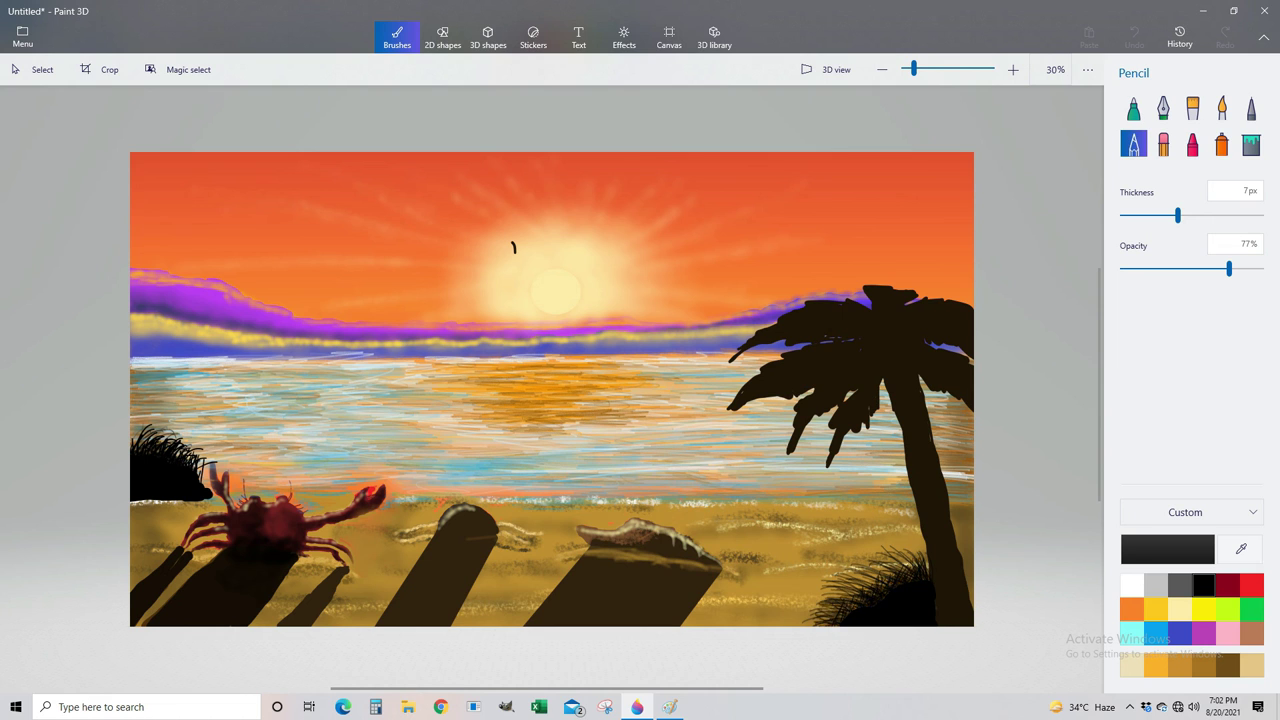